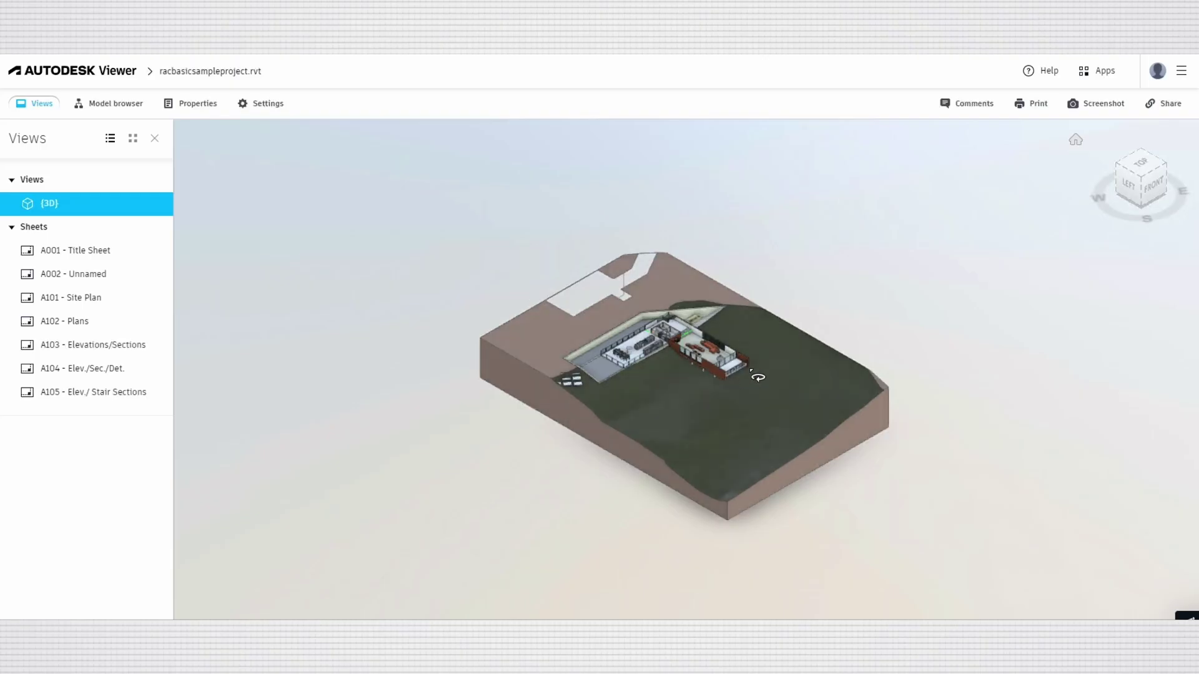
Zoom into the Revit sample's 3D site model and orbit it to view from underneath.
scroll(774, 388, "up", 4)
left_click_drag(879, 401, 899, 349)
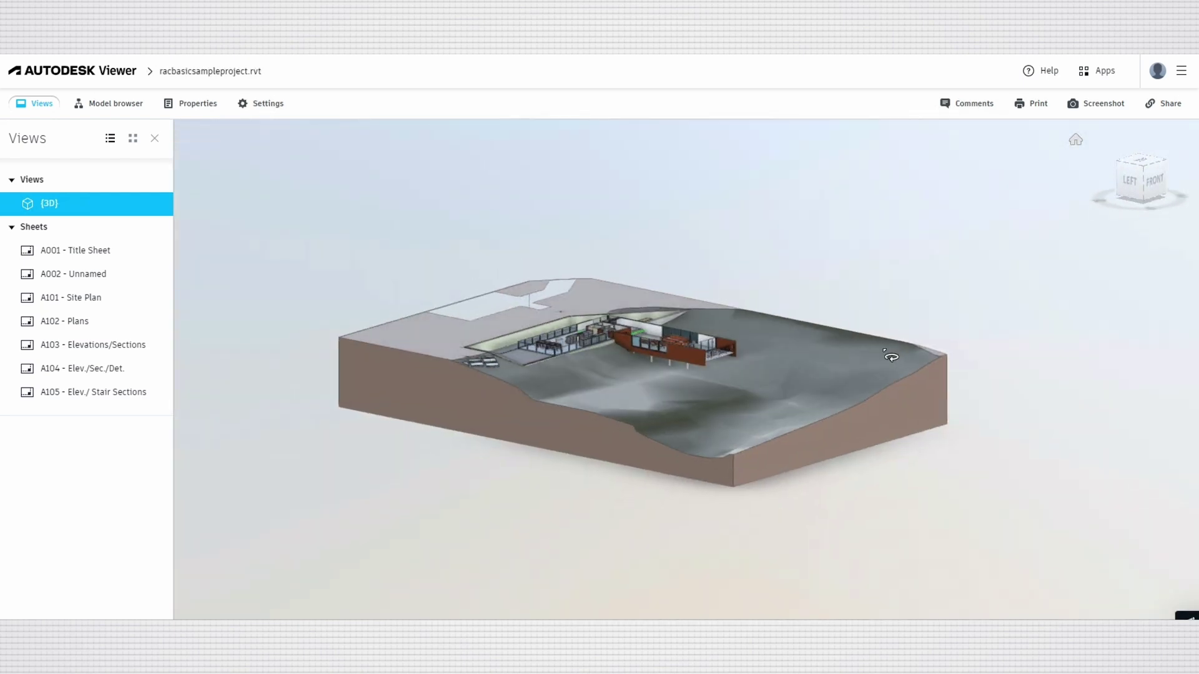
Zoom in on the building, then collapse and re-expand the 3D views list.
scroll(695, 334, "up", 5)
scroll(695, 334, "up", 2)
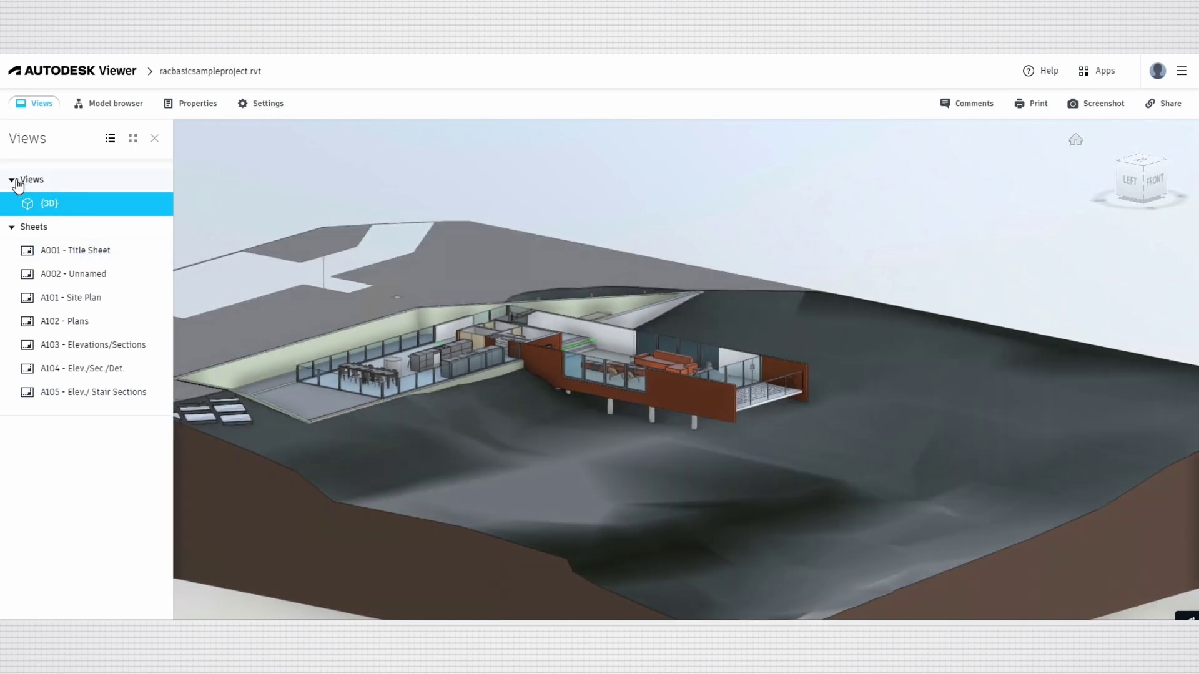
left_click(17, 183)
left_click(17, 182)
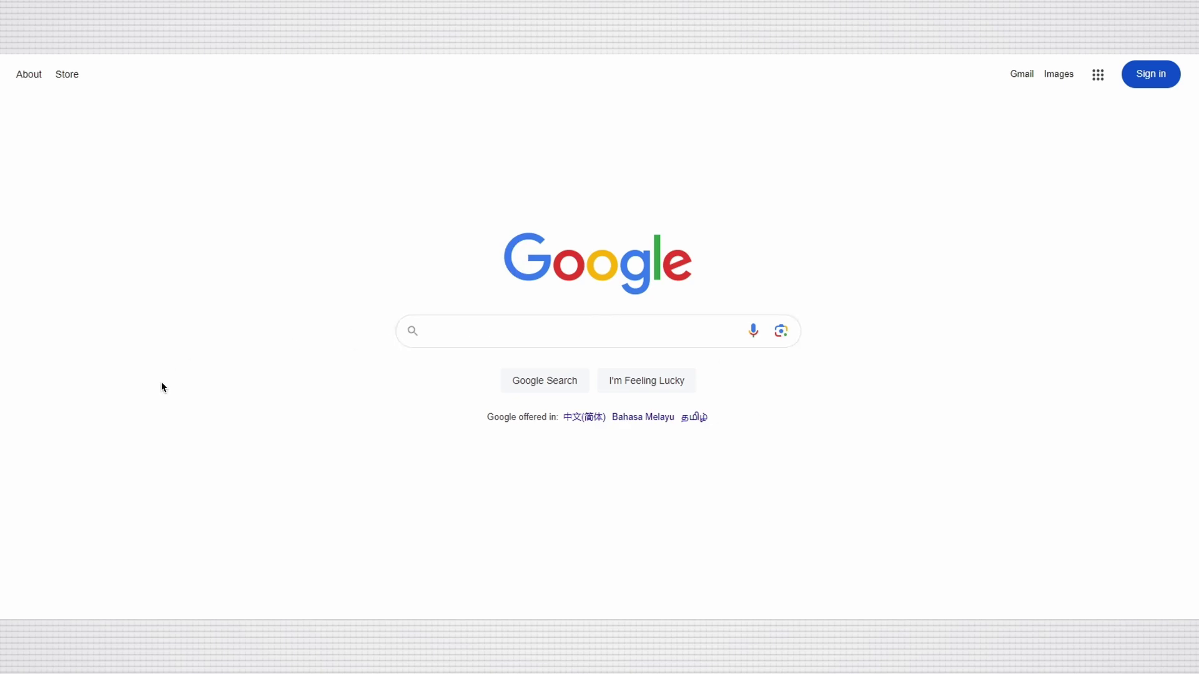
Search Google for 'autodesk viewer' and open the Autodesk Viewer website from the results.
left_click(449, 331)
type("A")
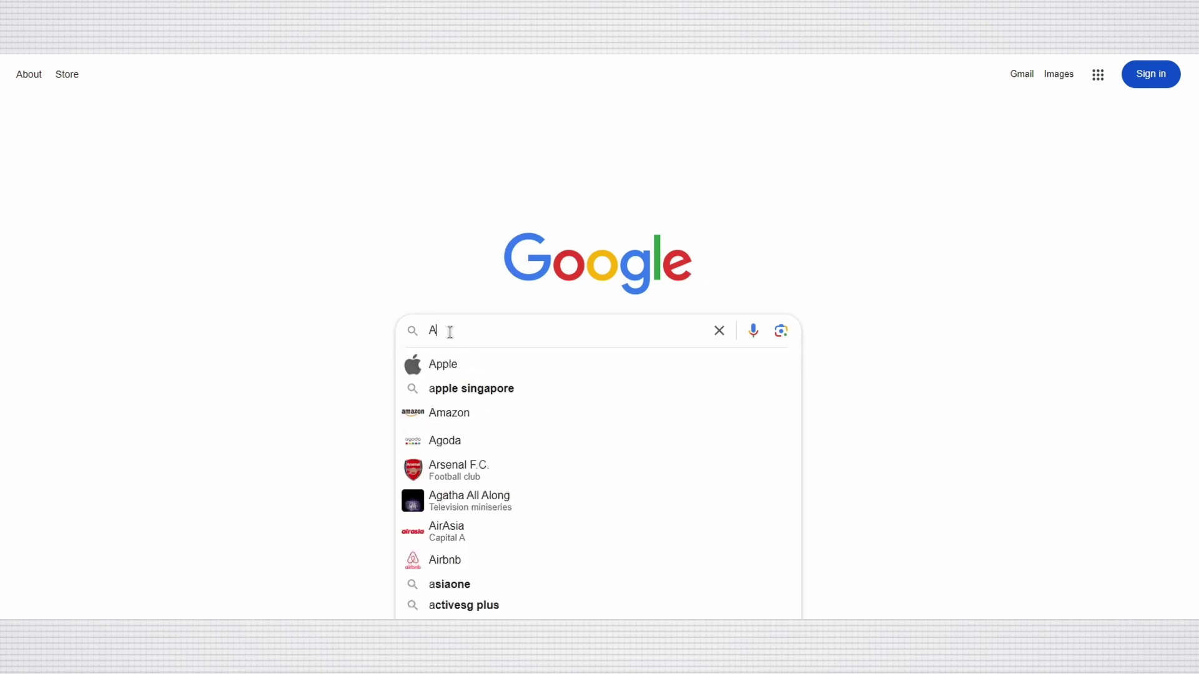
type("utodesk vi")
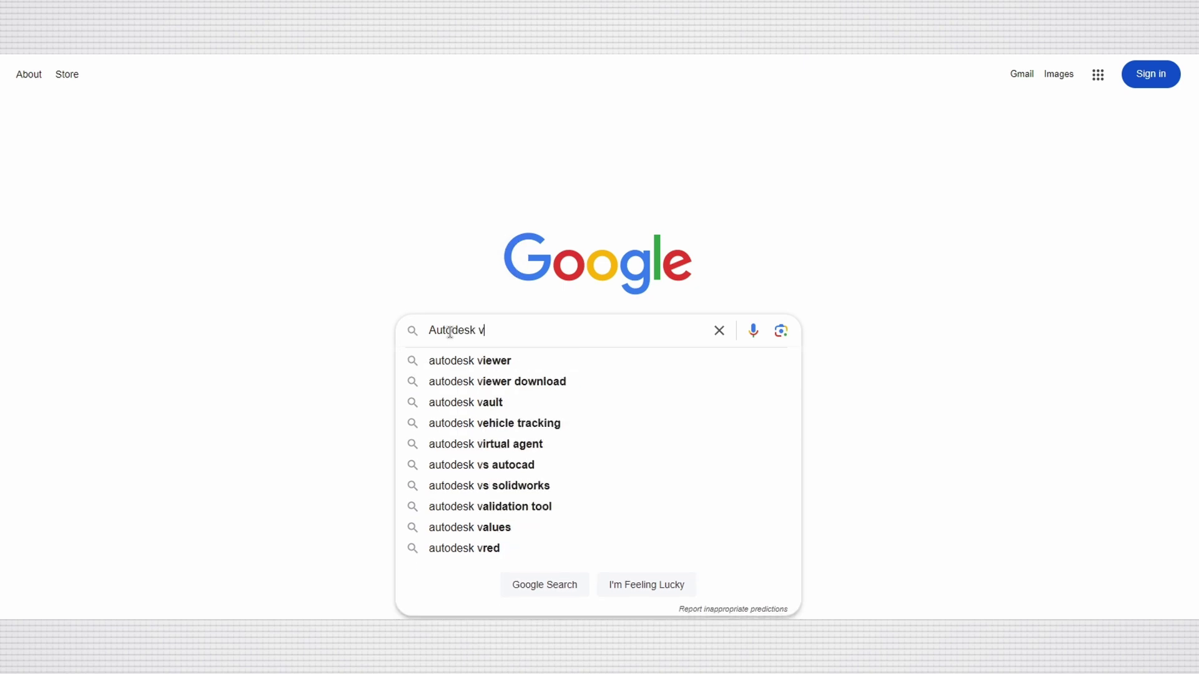
left_click(502, 367)
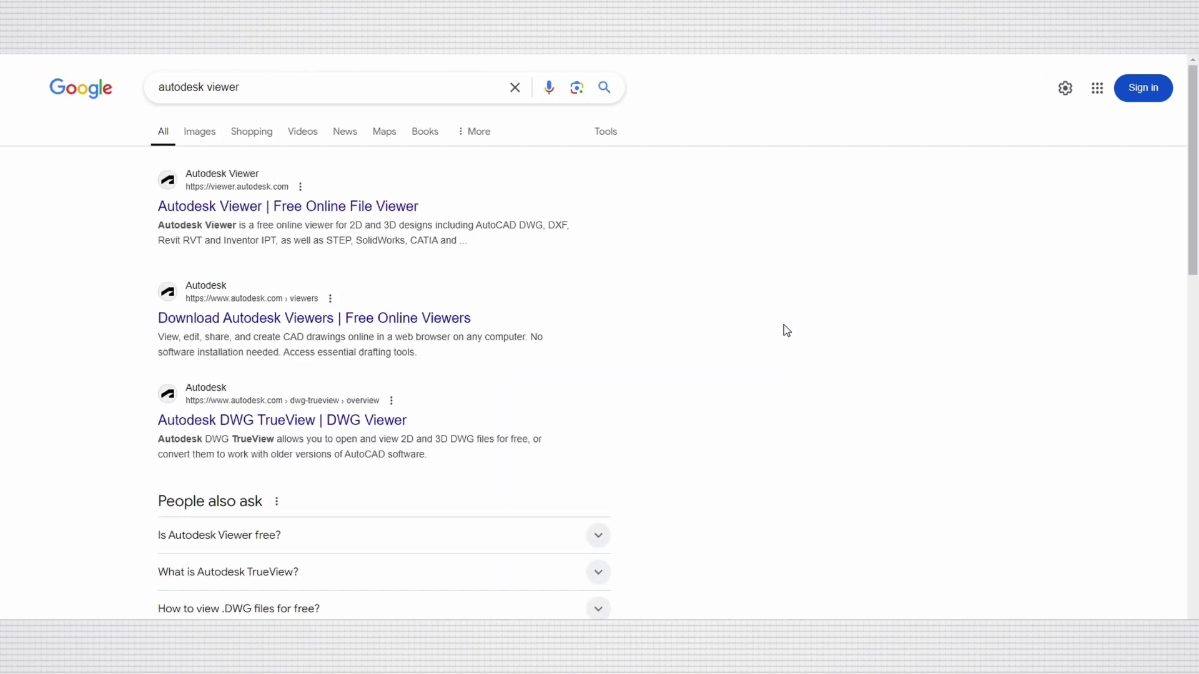
left_click(210, 211)
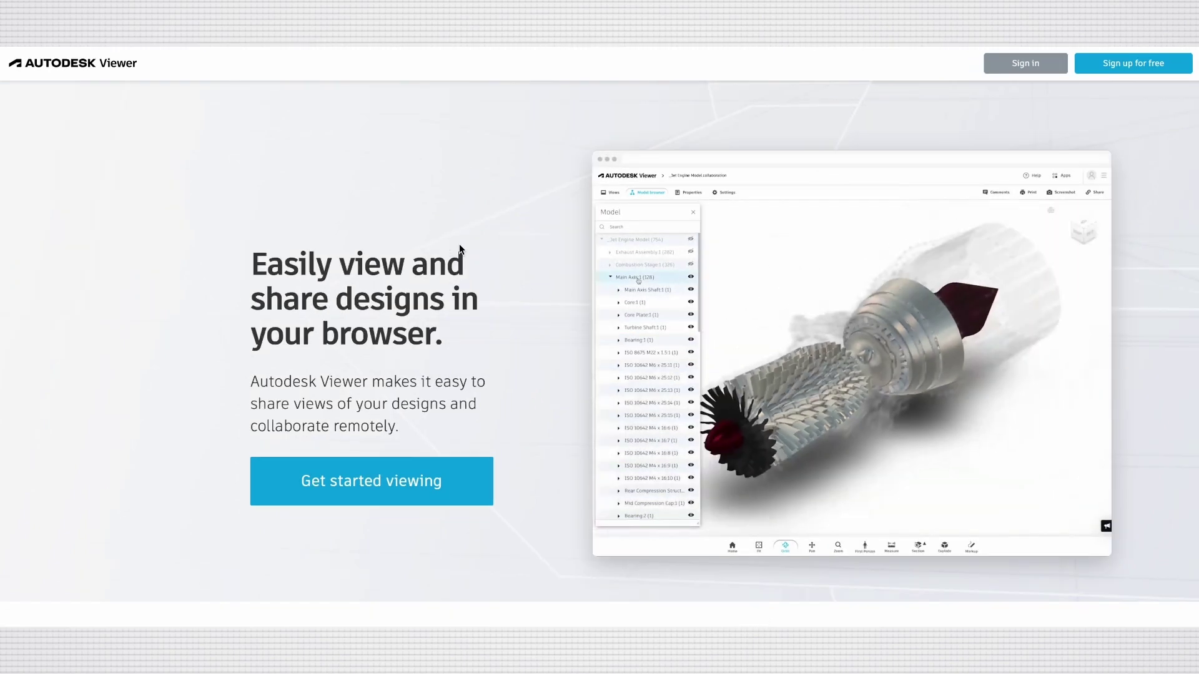
Scroll the landing page down to the 'Any 2D/3D file' supported formats section.
scroll(506, 189, "down", 3)
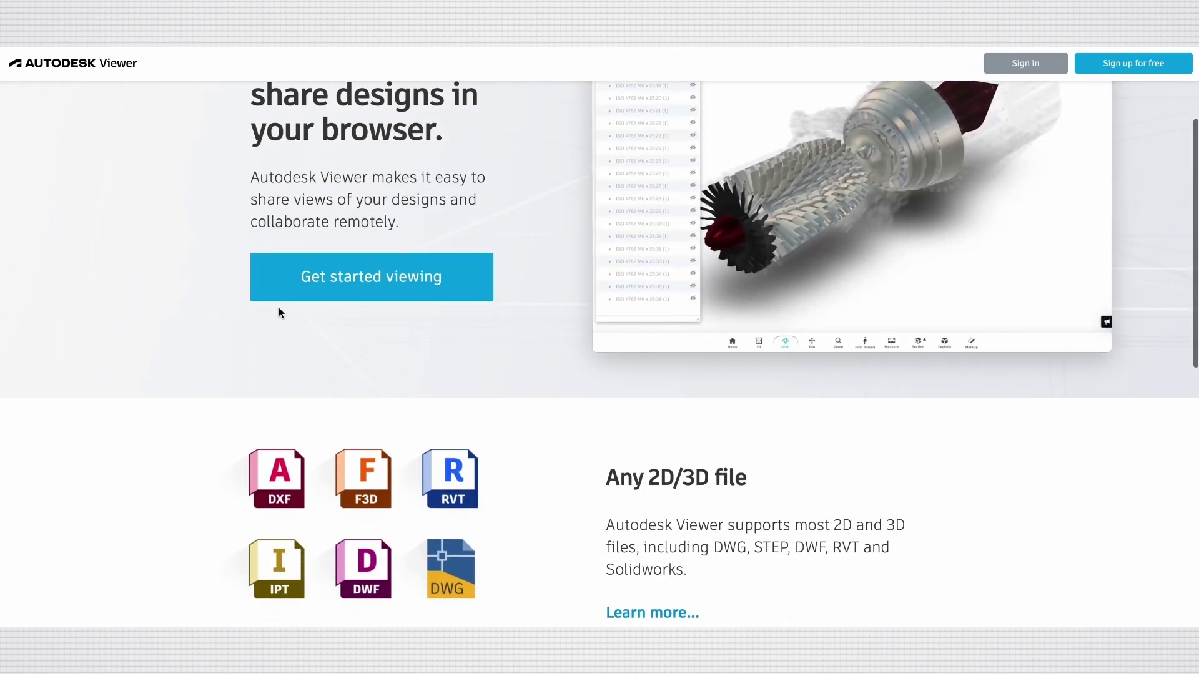
scroll(279, 313, "down", 5)
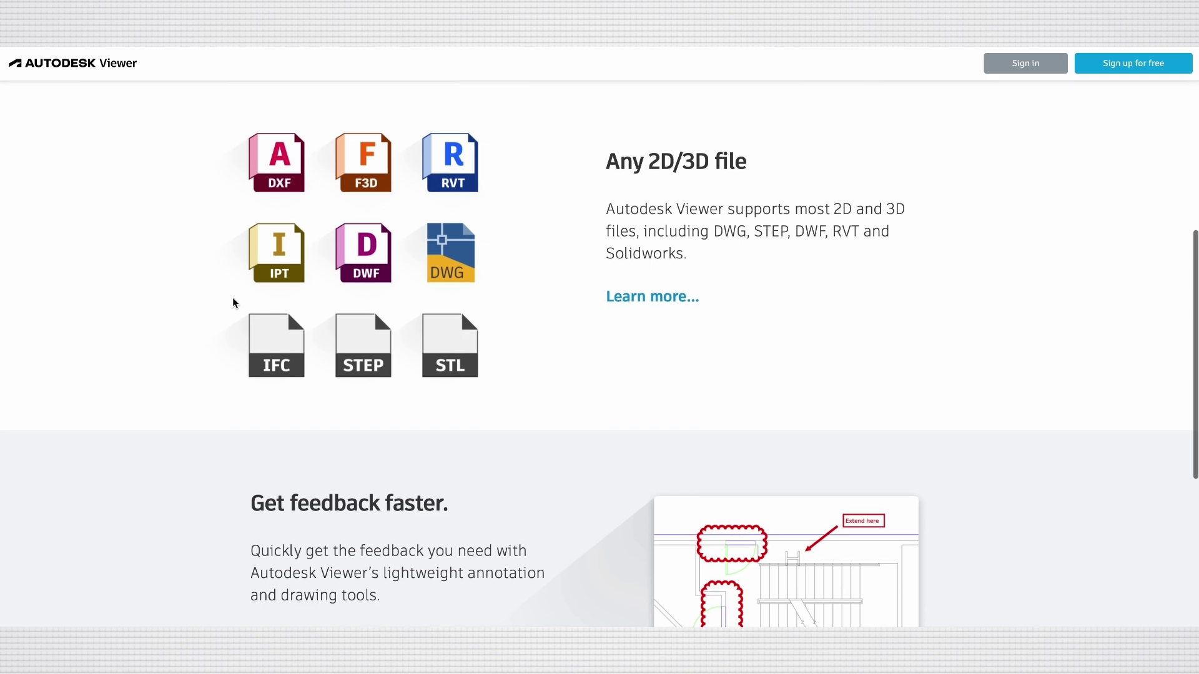
scroll(232, 302, "down", 2)
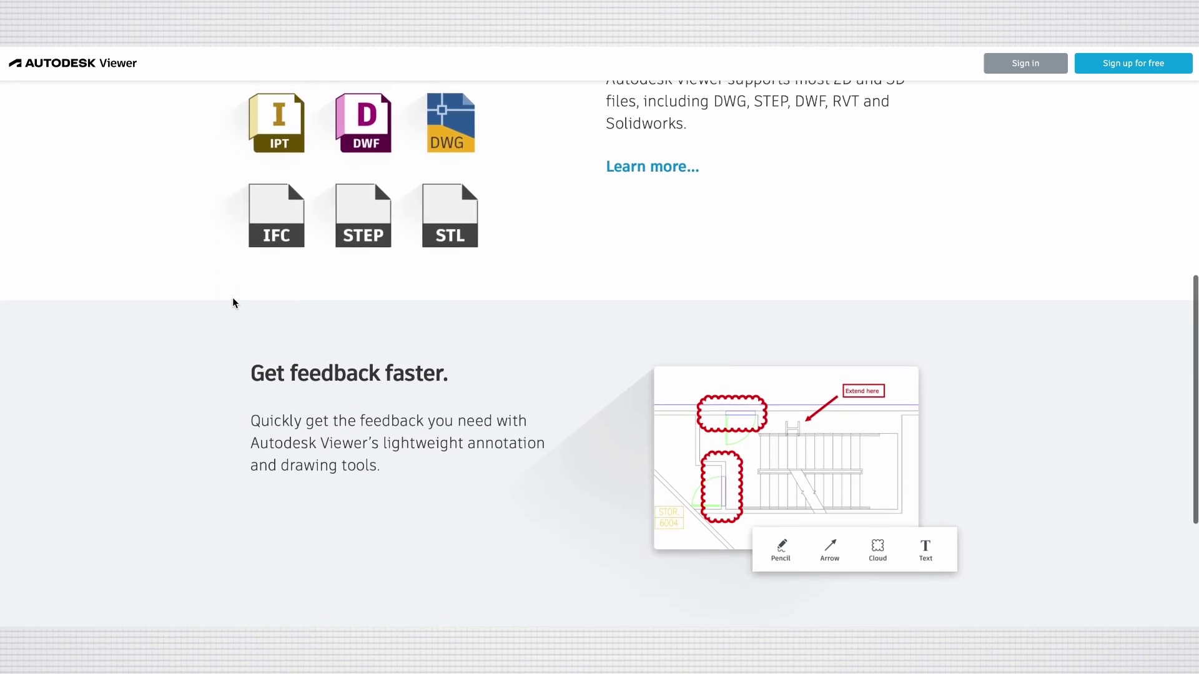
scroll(232, 302, "down", 3)
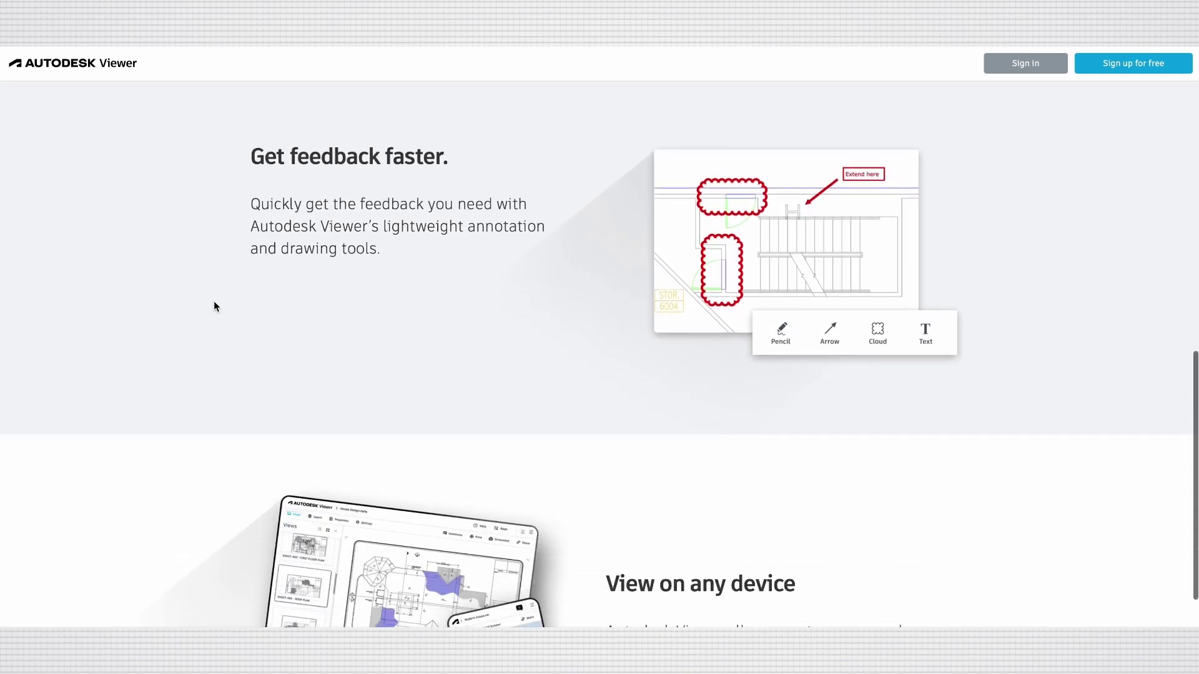
scroll(214, 305, "down", 5)
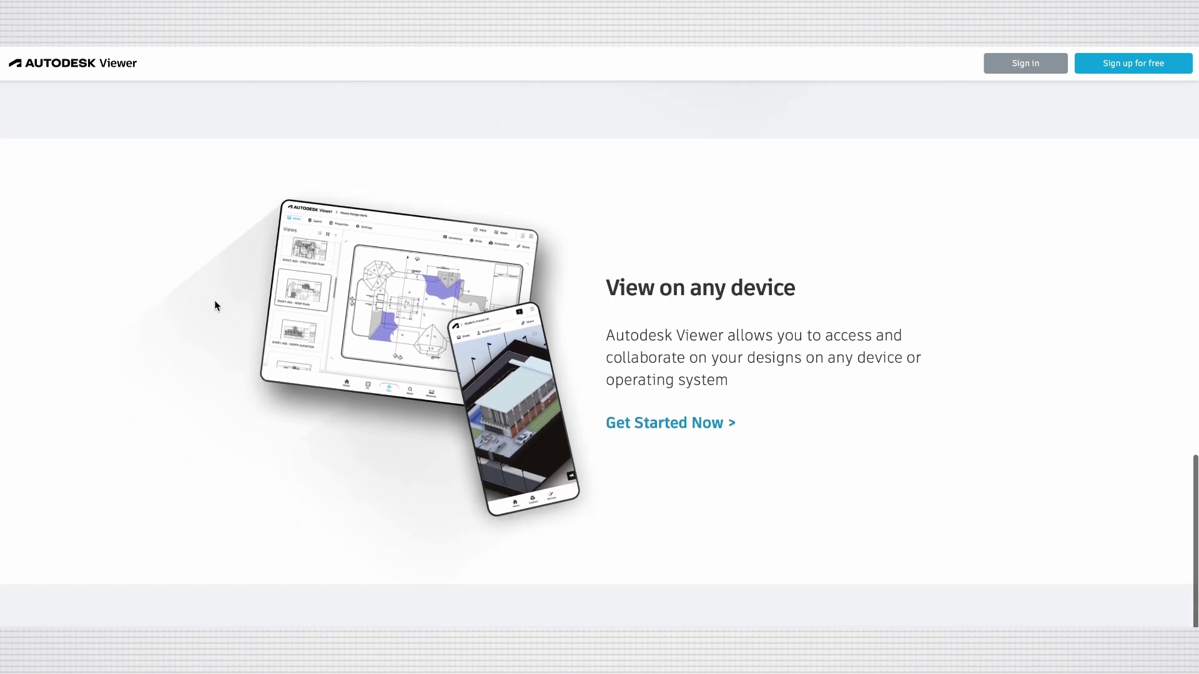
scroll(217, 305, "down", 3)
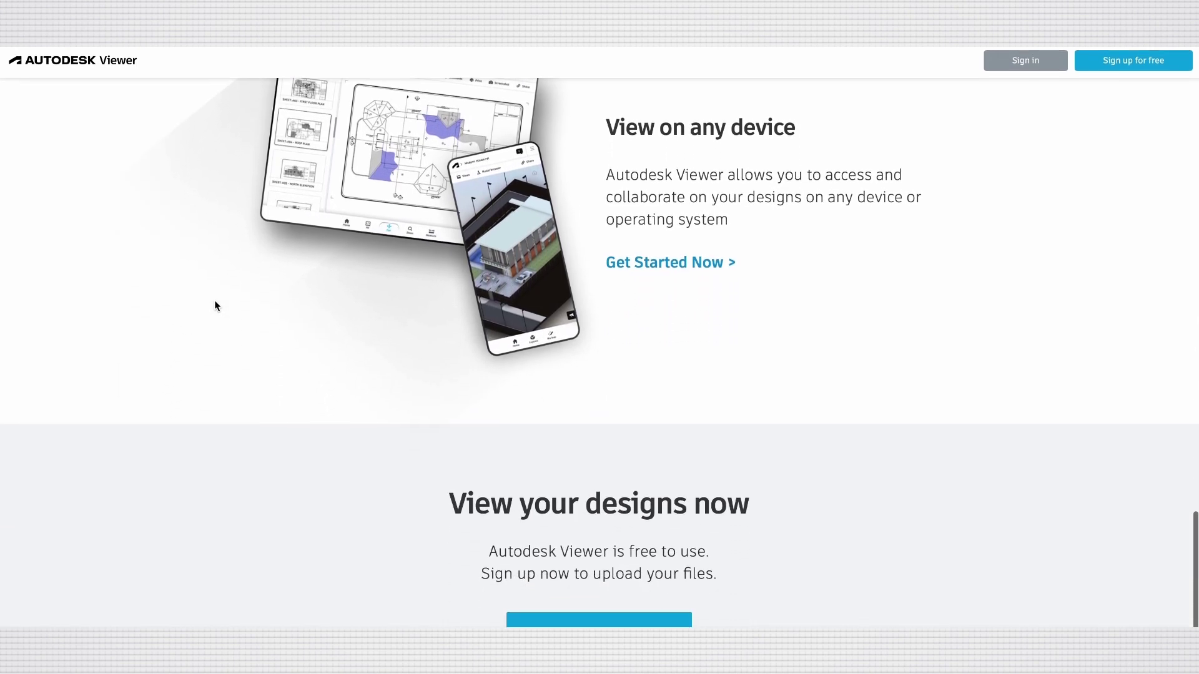
scroll(721, 412, "up", 5)
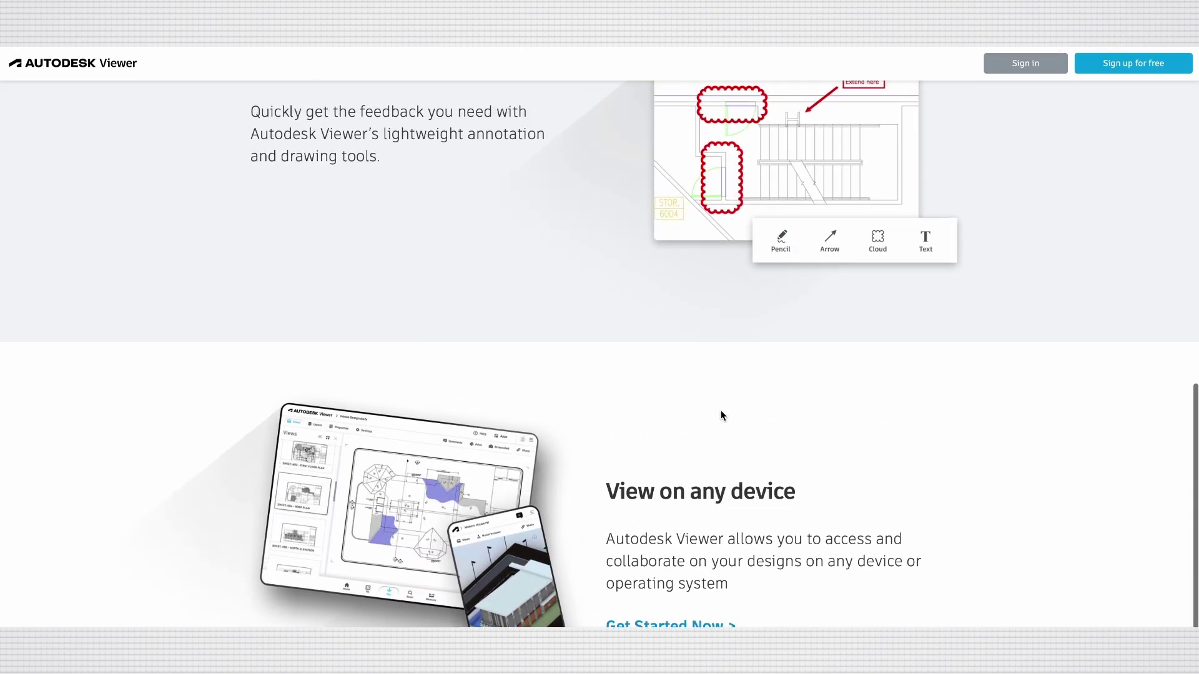
scroll(721, 415, "up", 12)
scroll(720, 414, "down", 2)
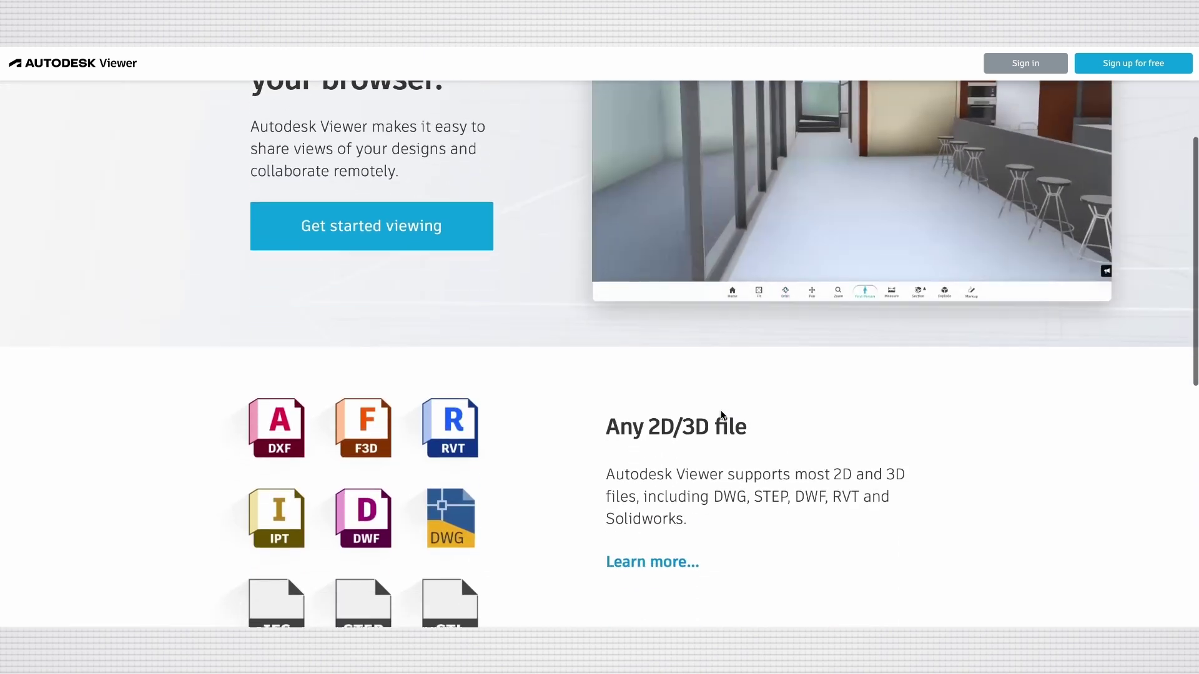
scroll(722, 416, "down", 3)
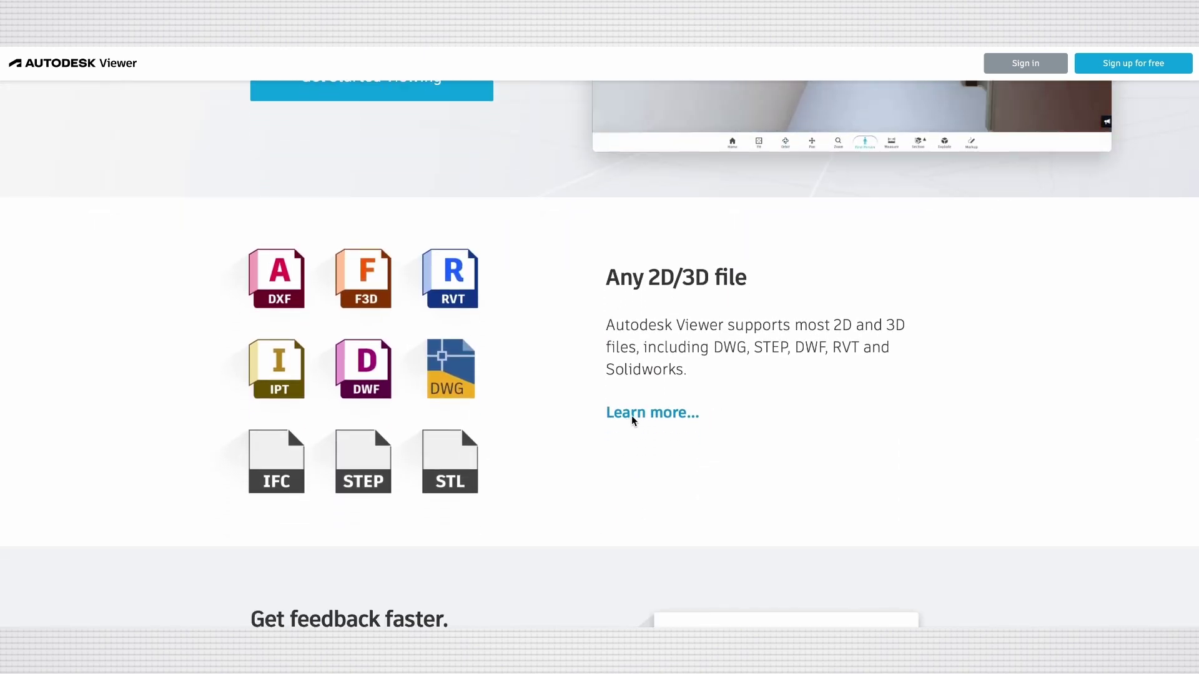
Review the Supported 2D and 3D file formats list, close it, and scroll back to the top.
left_click(642, 420)
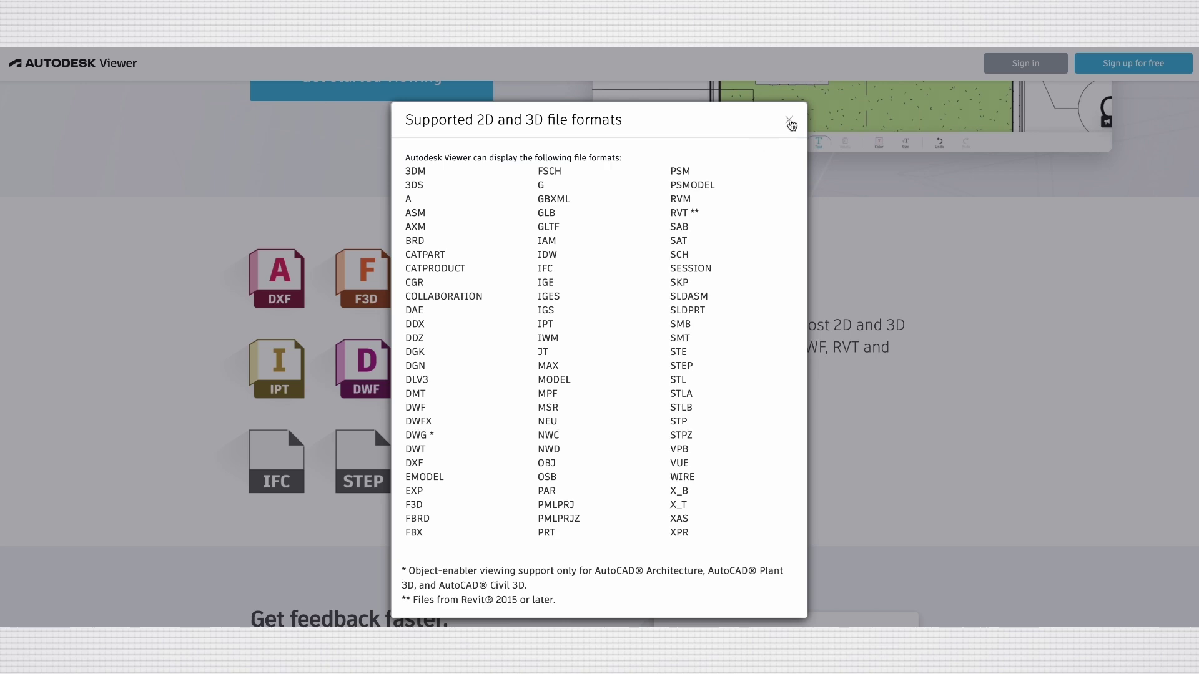
left_click(790, 122)
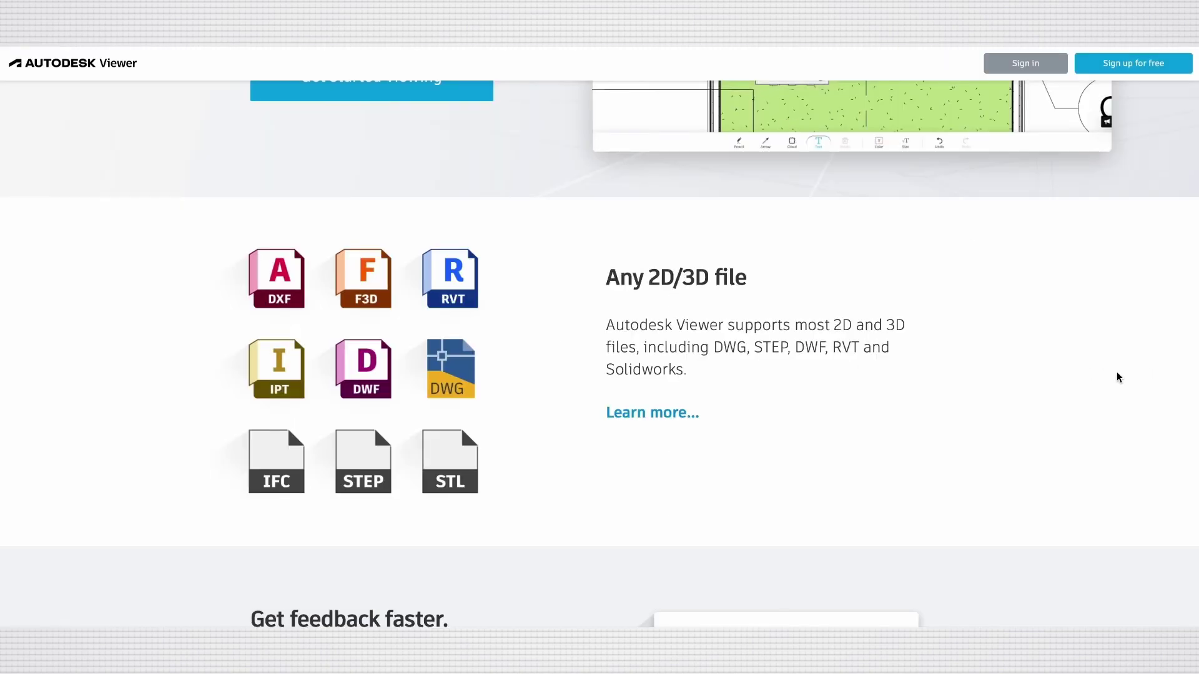
scroll(1051, 386, "up", 1)
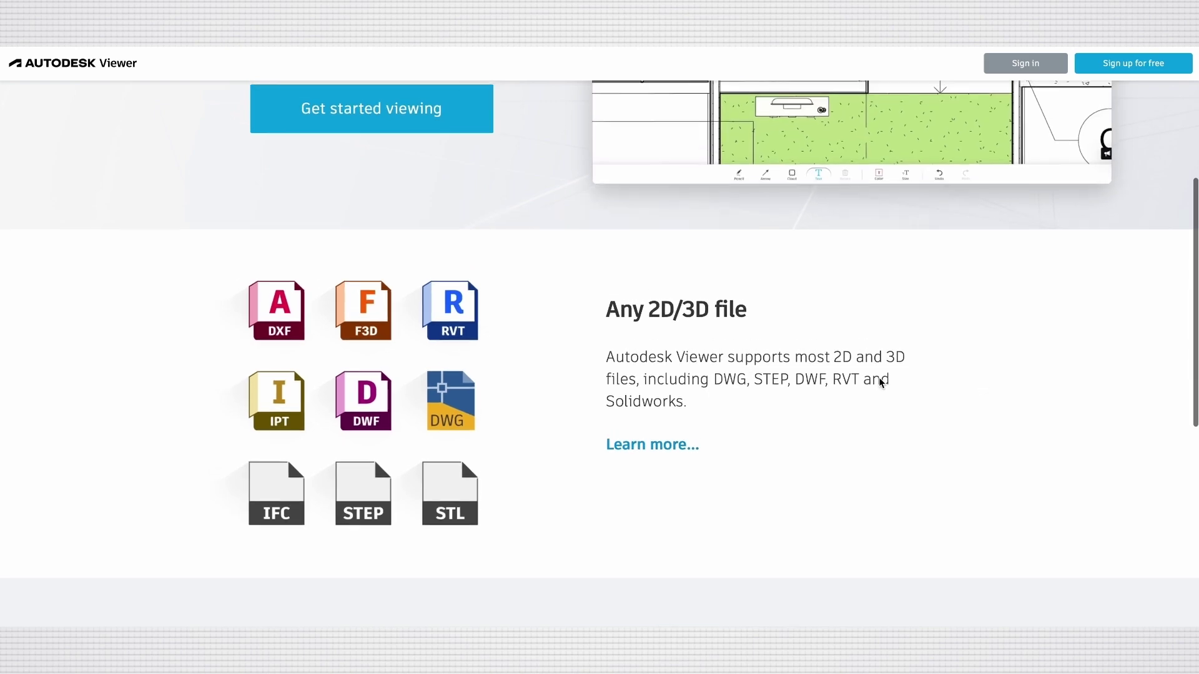
scroll(881, 383, "up", 1)
scroll(936, 373, "up", 1)
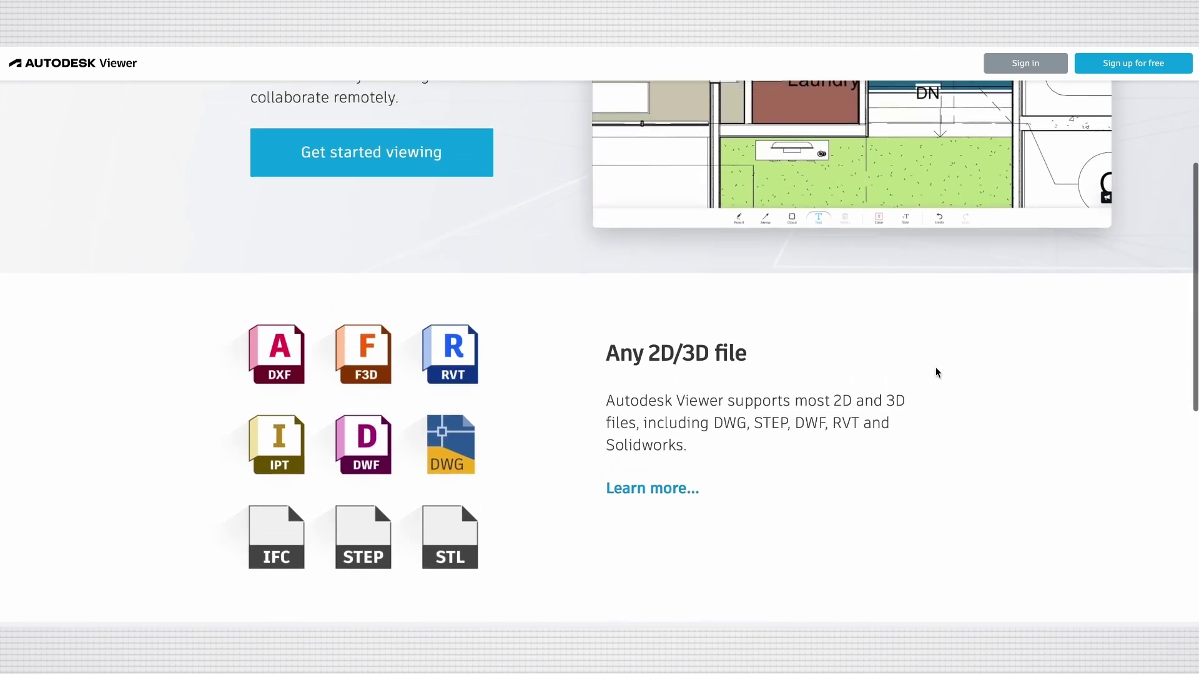
scroll(936, 369, "up", 1)
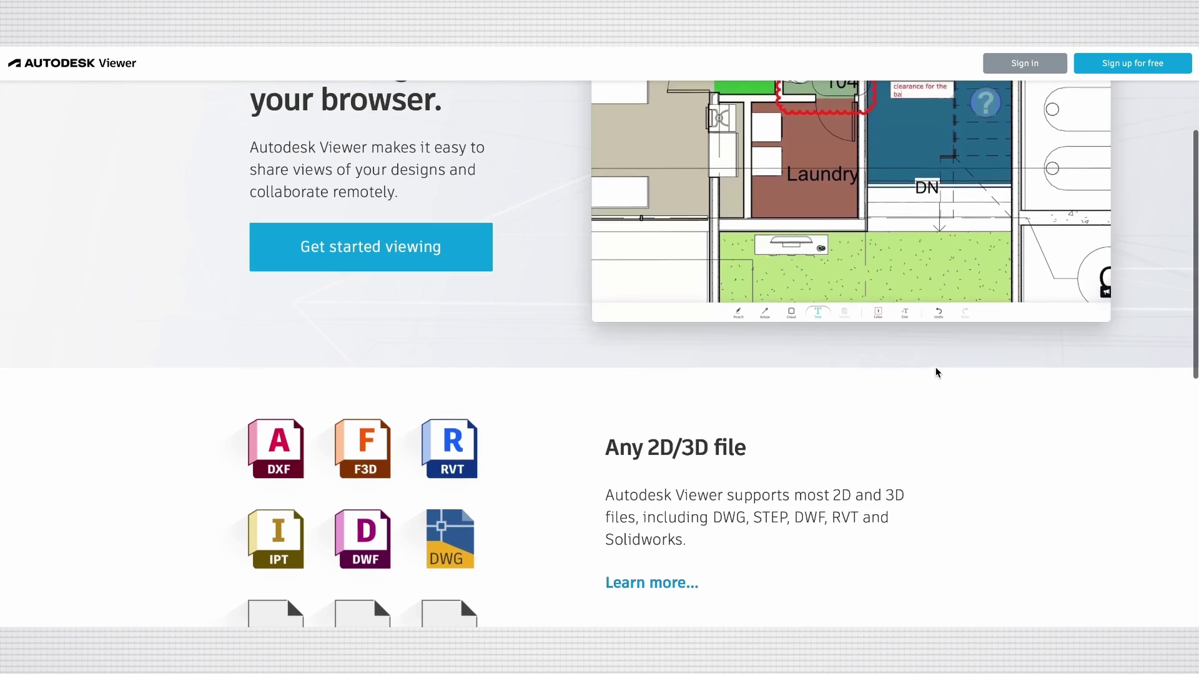
scroll(935, 371, "up", 3)
scroll(935, 371, "up", 1)
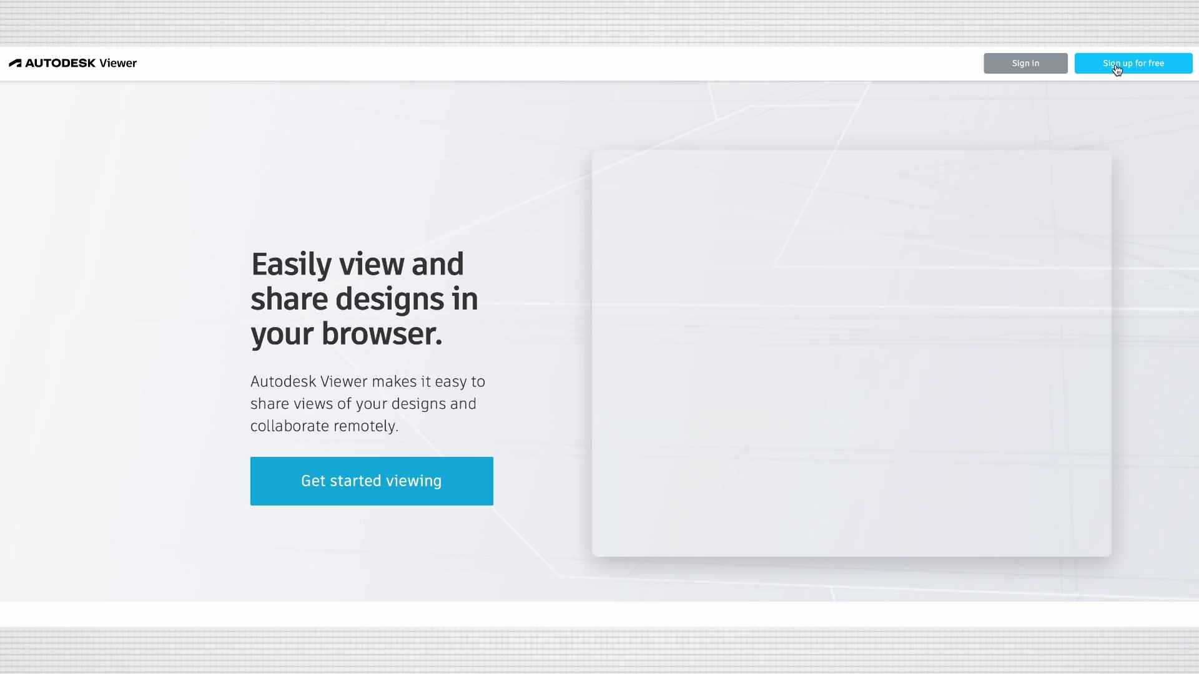
Start a free Autodesk sign-up and enter the last name and account e-mail twice.
left_click(1117, 67)
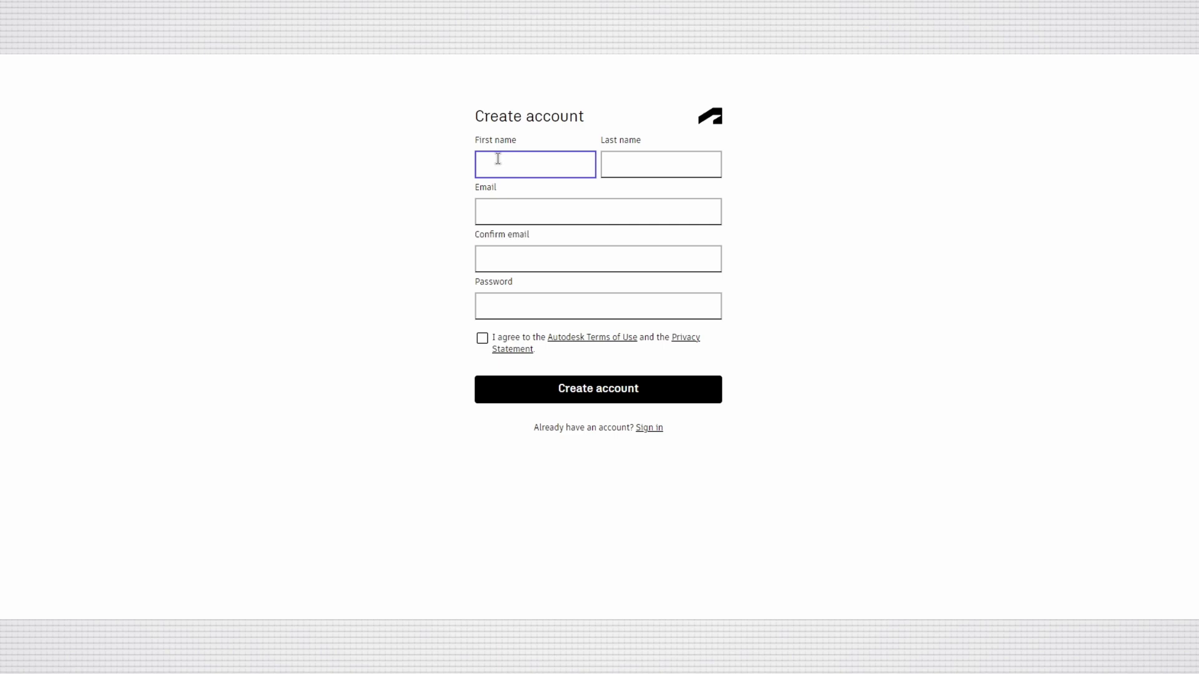
left_click(602, 165)
type("Revit")
left_click(580, 201)
left_click(580, 253)
Set the account password, accept the terms of use and create the account.
left_click(557, 304)
left_click(482, 338)
left_click(575, 390)
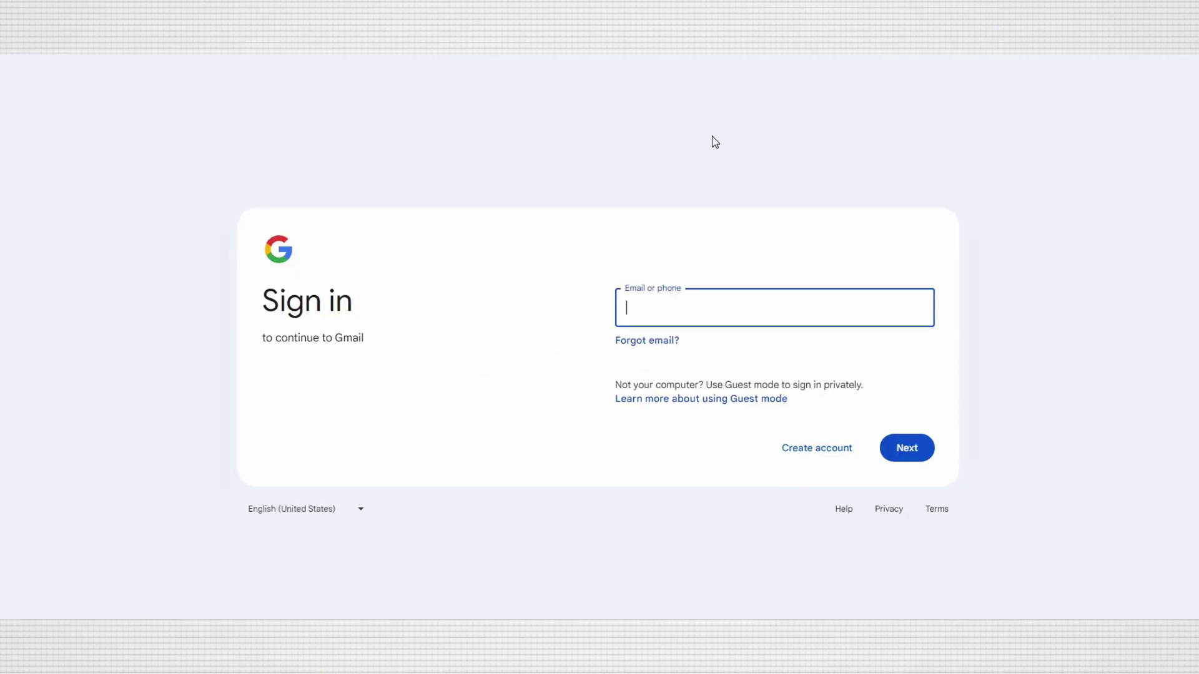
Sign in to Gmail with the account e-mail and verify the Autodesk account from the emailed link.
key("Return")
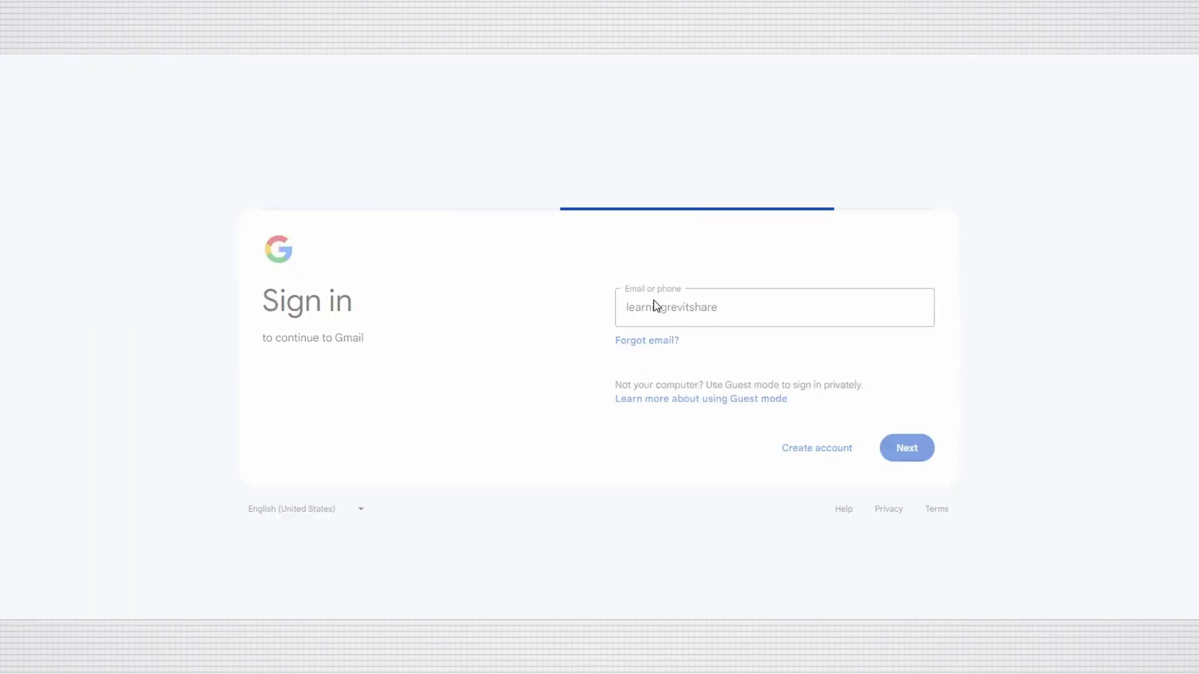
left_click(911, 446)
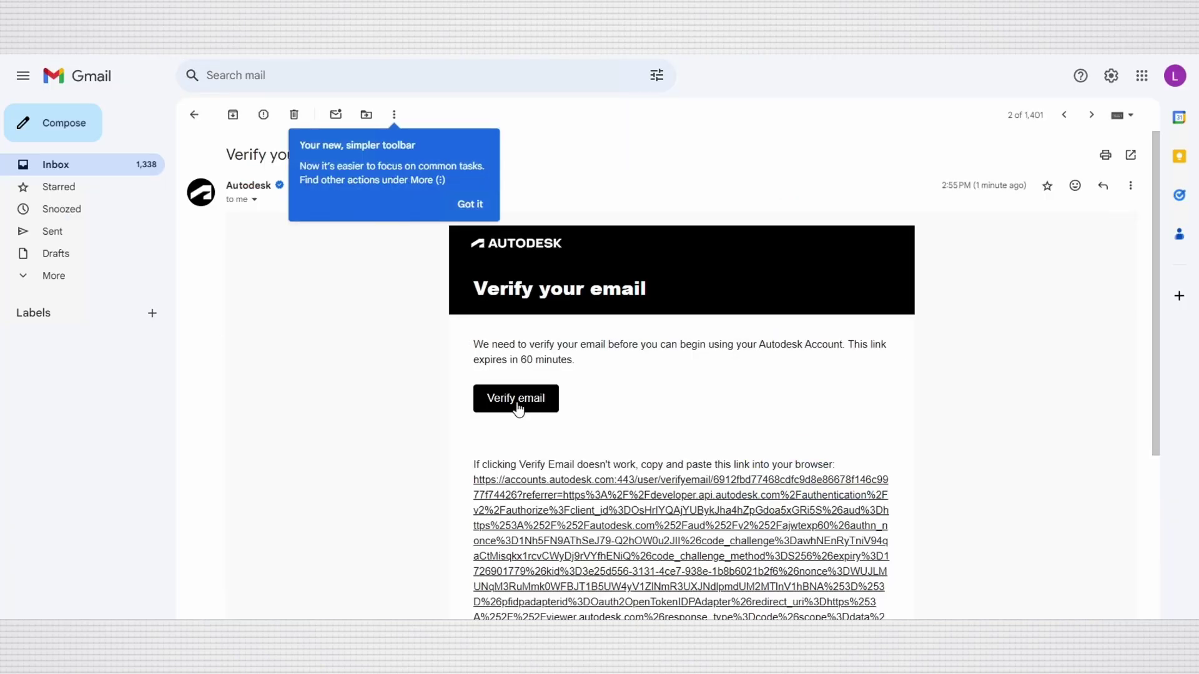
left_click(517, 407)
left_click(597, 431)
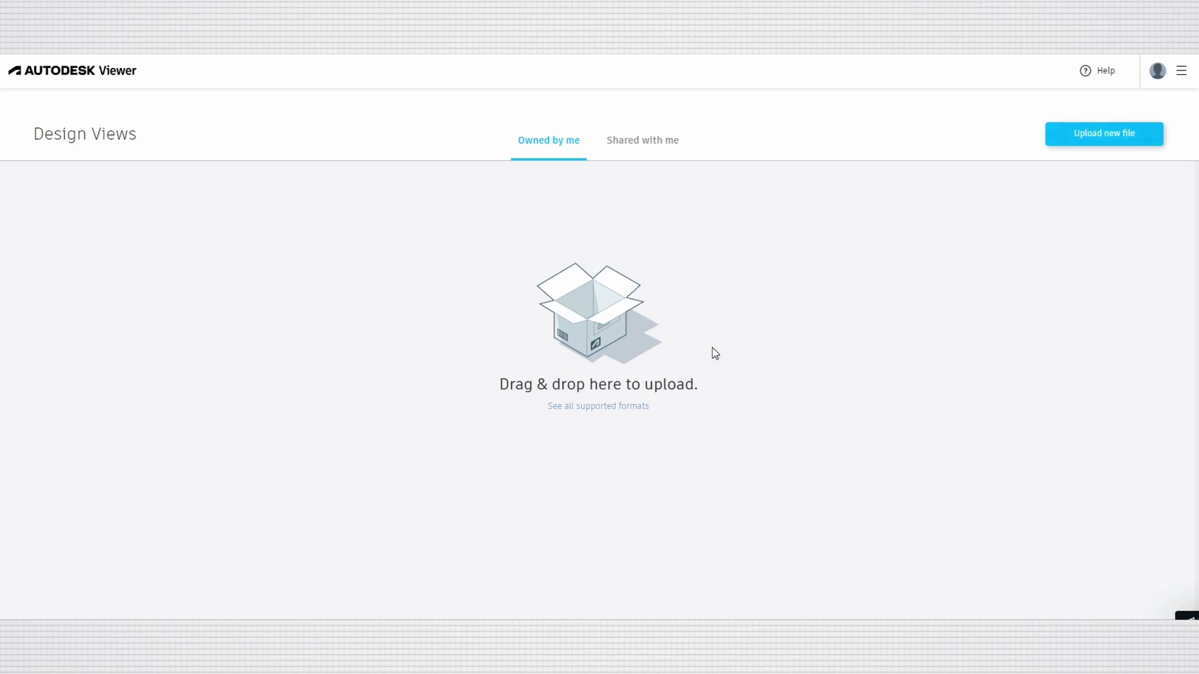
Upload racbasicsampleproject.rvt by dragging it from File Explorer into the upload drop zone.
left_click(1093, 141)
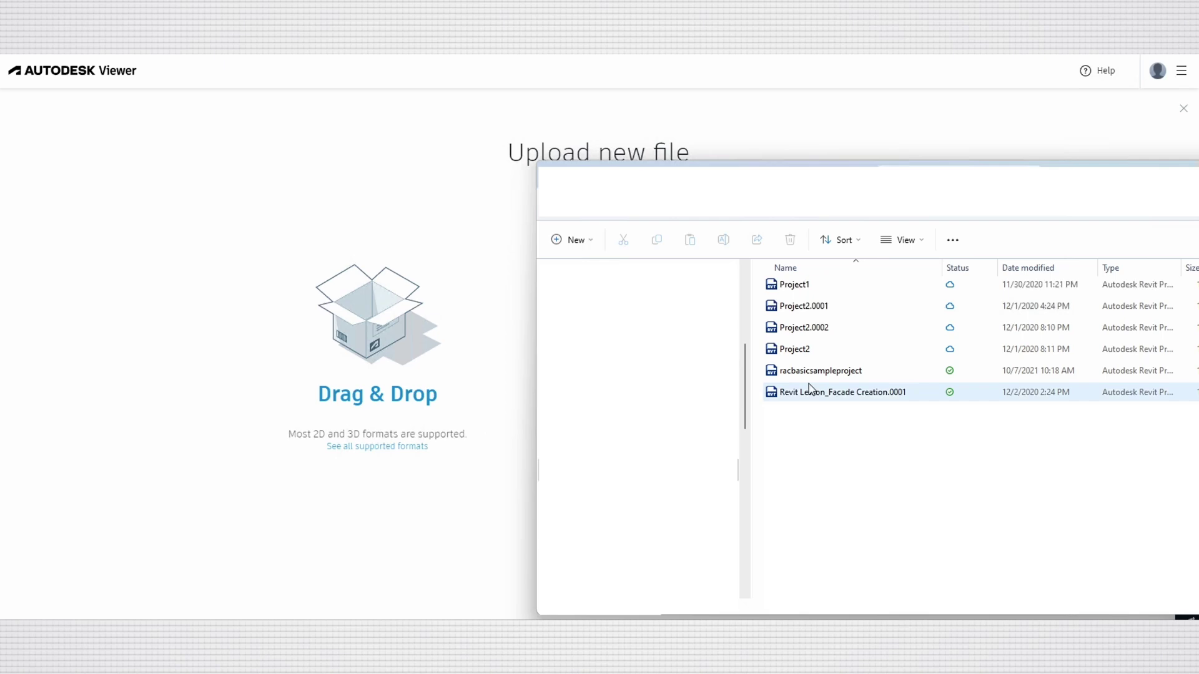
left_click(824, 372)
left_click_drag(830, 374, 303, 380)
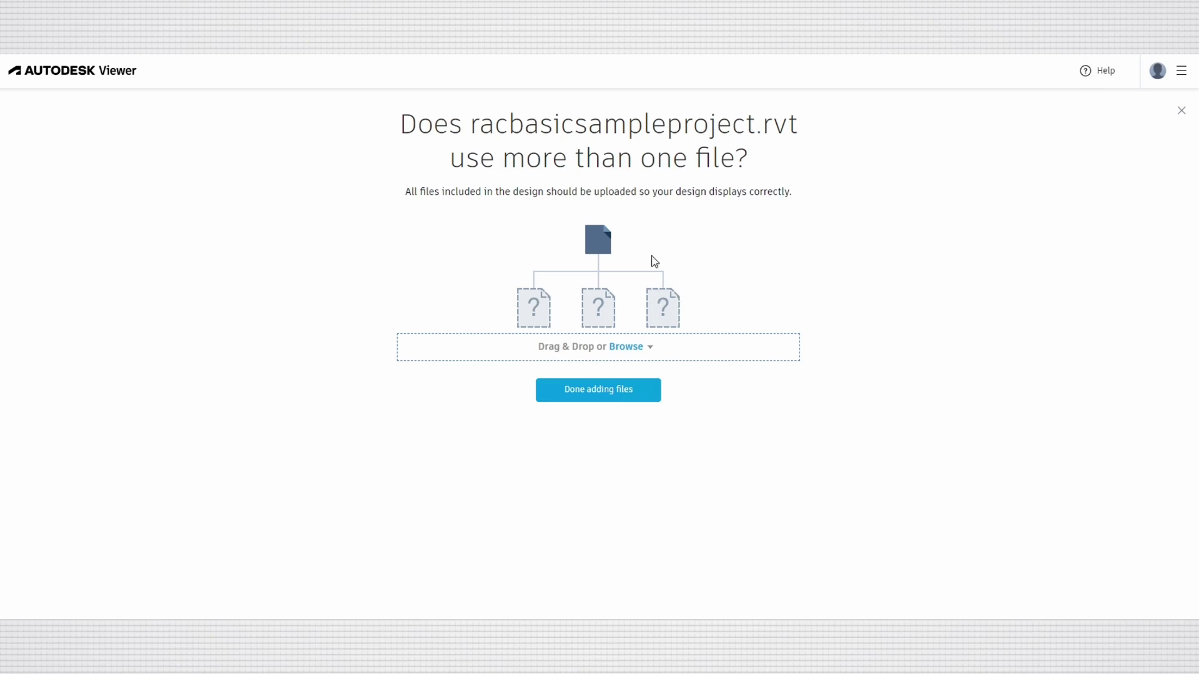
left_click(599, 400)
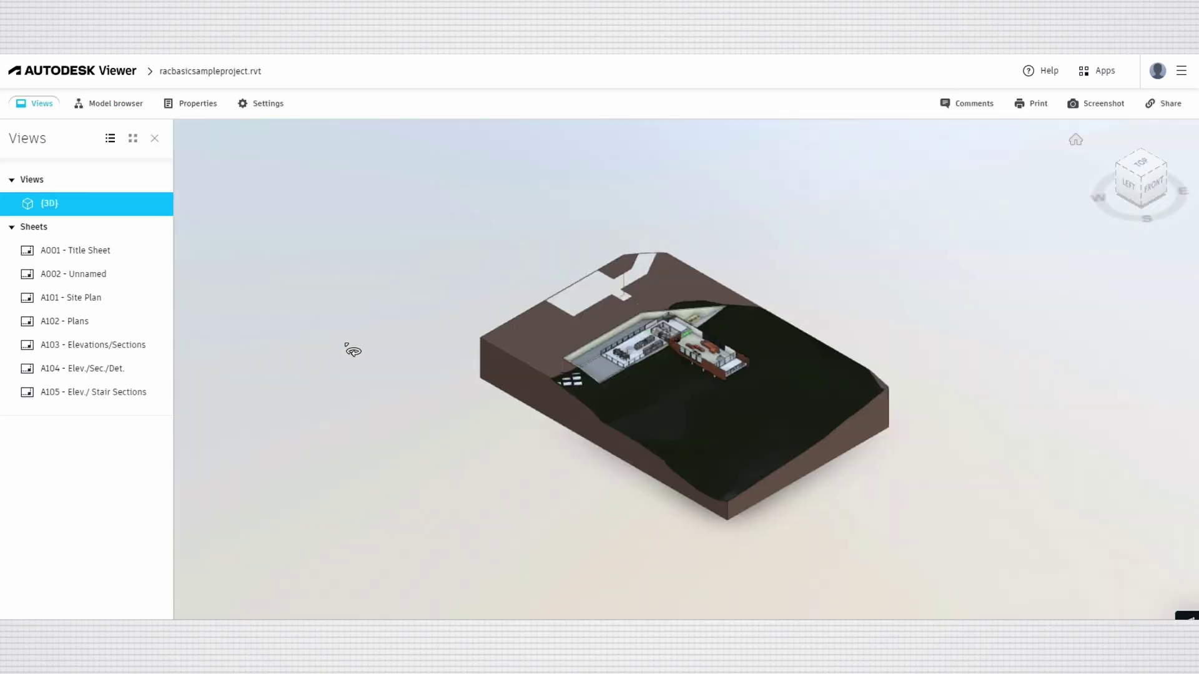
Zoom and orbit the 3D site model to a low side view of the house.
scroll(800, 398, "up", 4)
left_click_drag(801, 397, 713, 347)
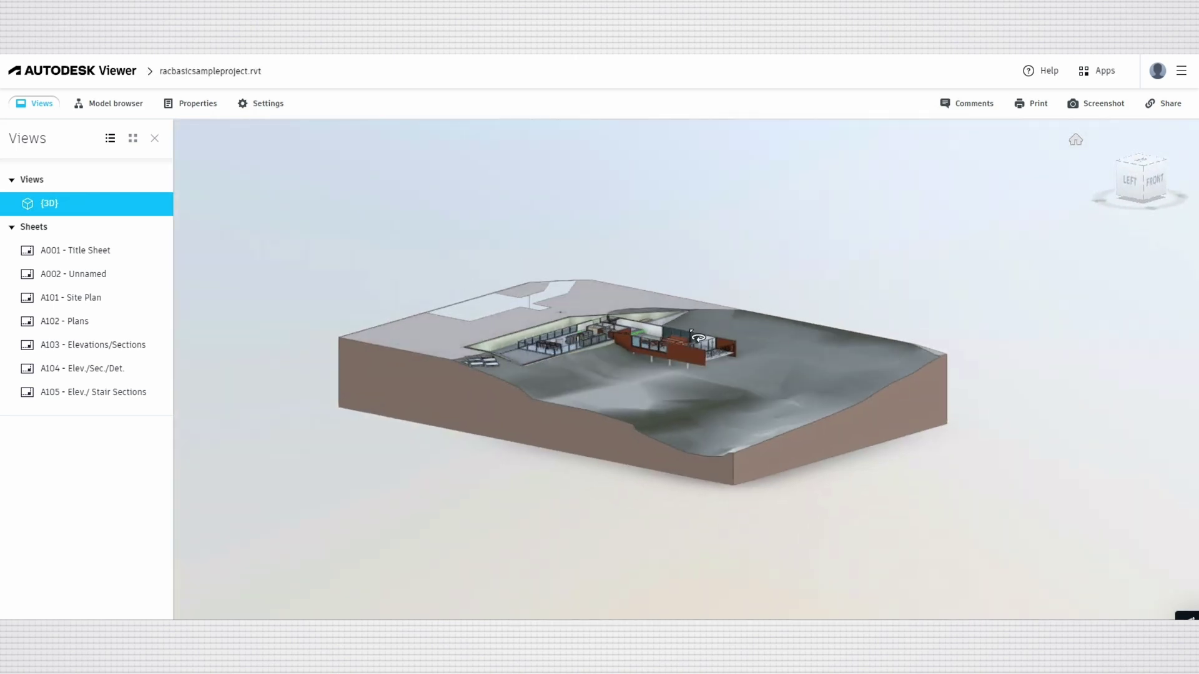
scroll(713, 347, "up", 5)
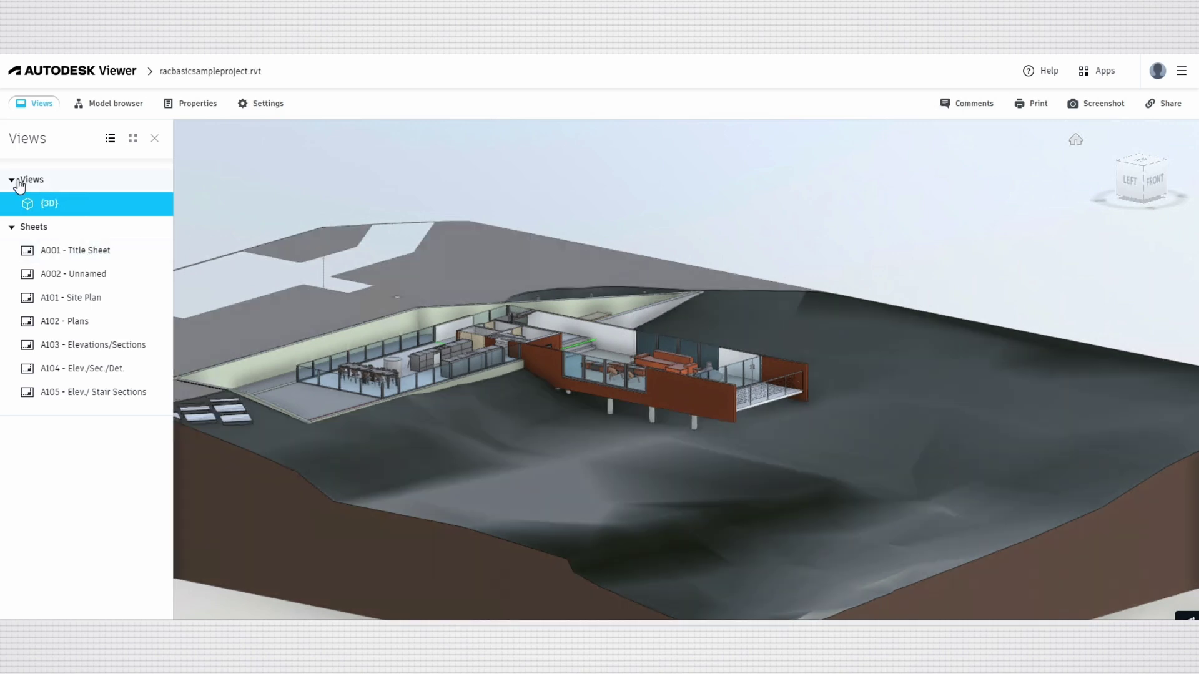
Collapse and re-expand the views list, then open sheet A001 - Title Sheet.
left_click(18, 183)
left_click(19, 183)
left_click(72, 253)
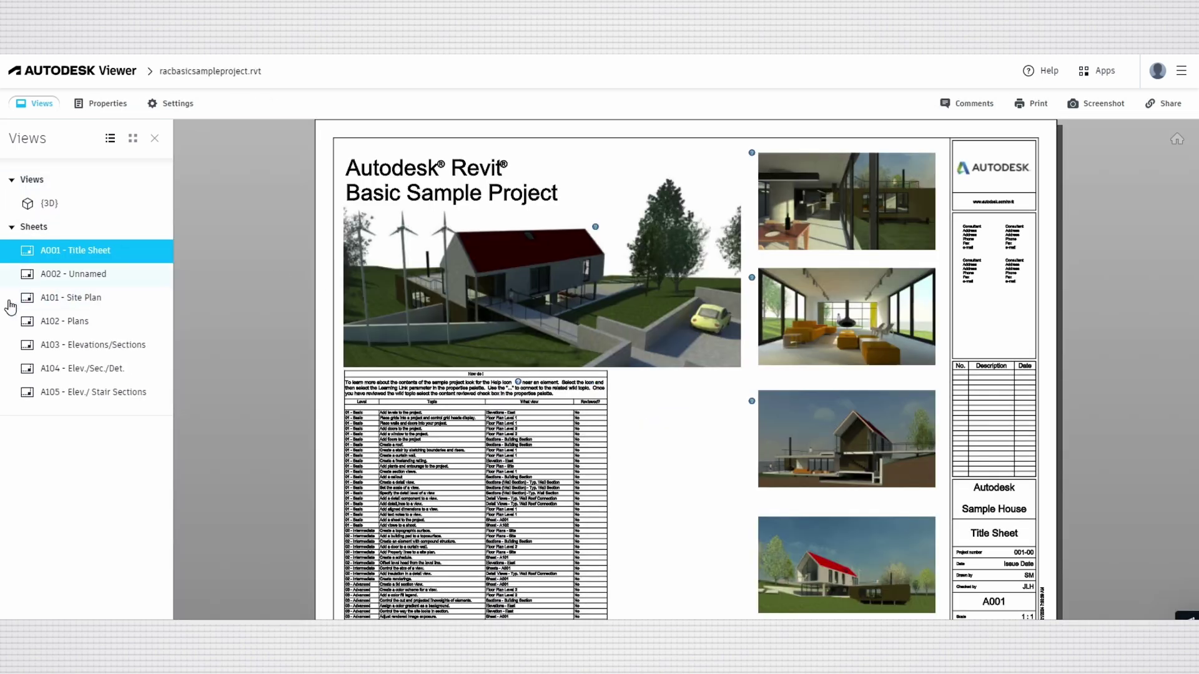
Step through sheets A002, A101 Site Plan, A102 Plans, A103, A104 and A105 Elev./ Stair Sections.
left_click(62, 279)
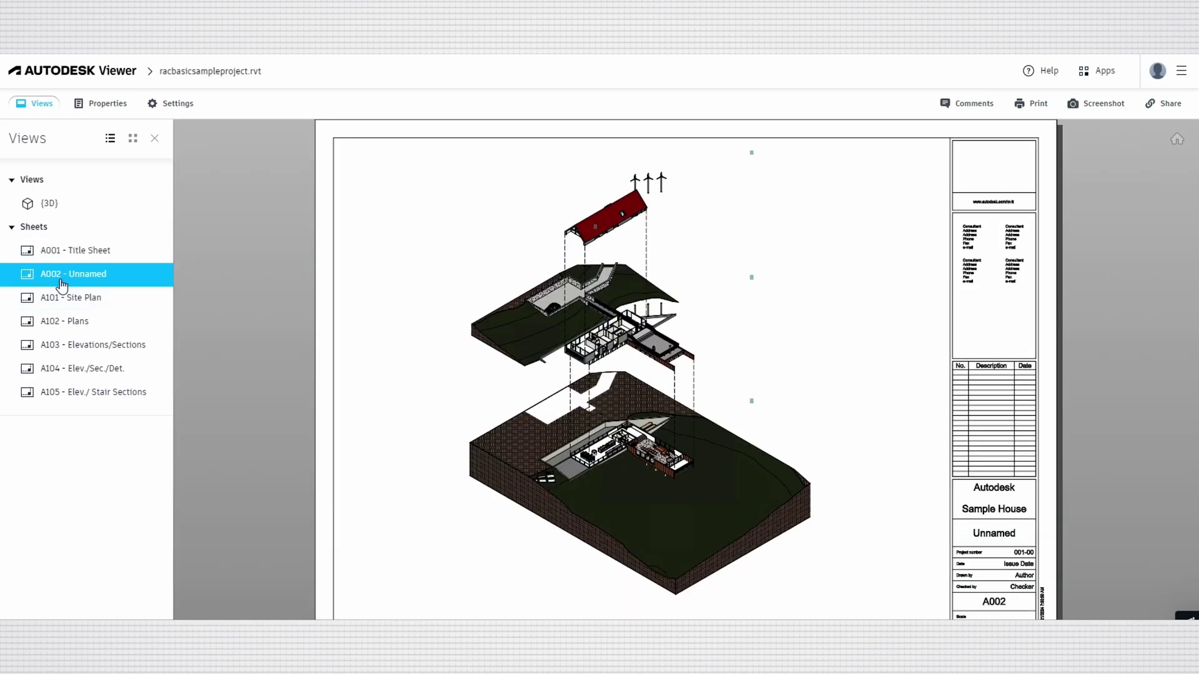
left_click(62, 300)
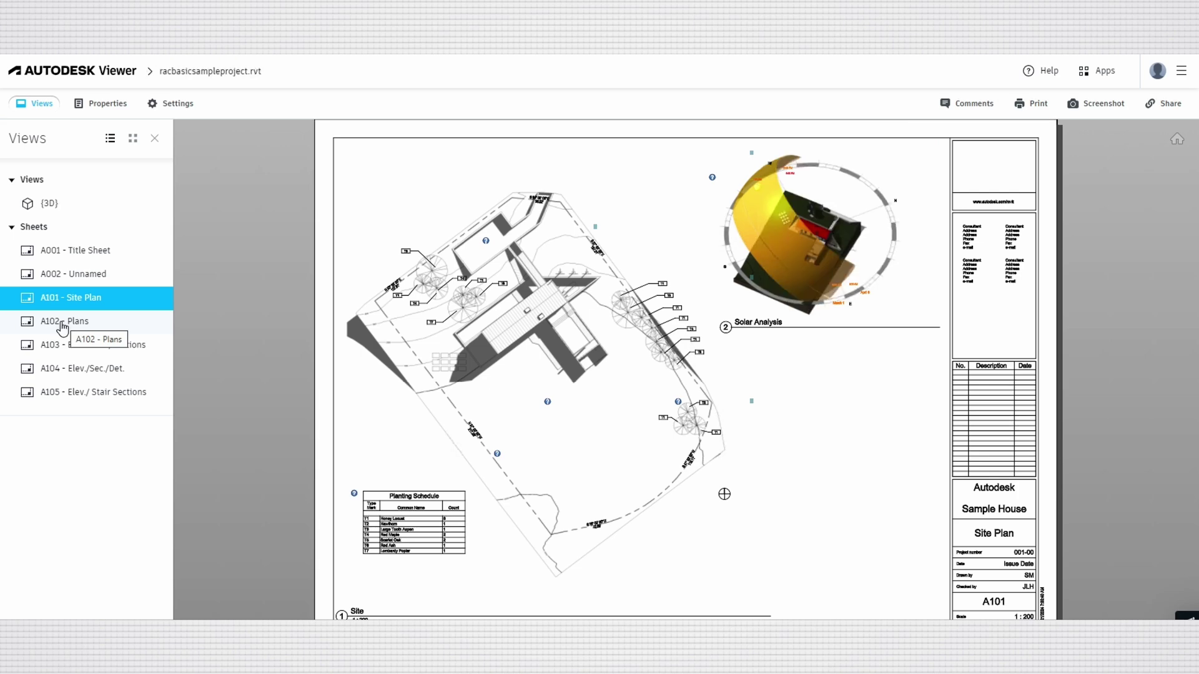
left_click(63, 322)
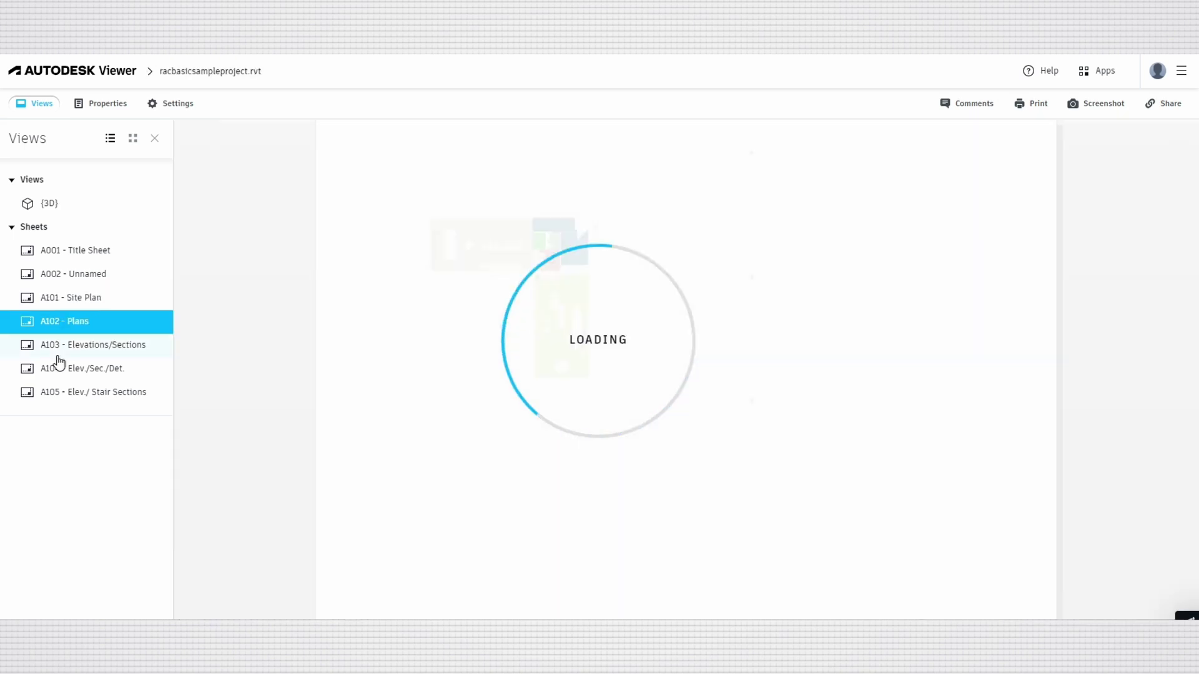
left_click(62, 354)
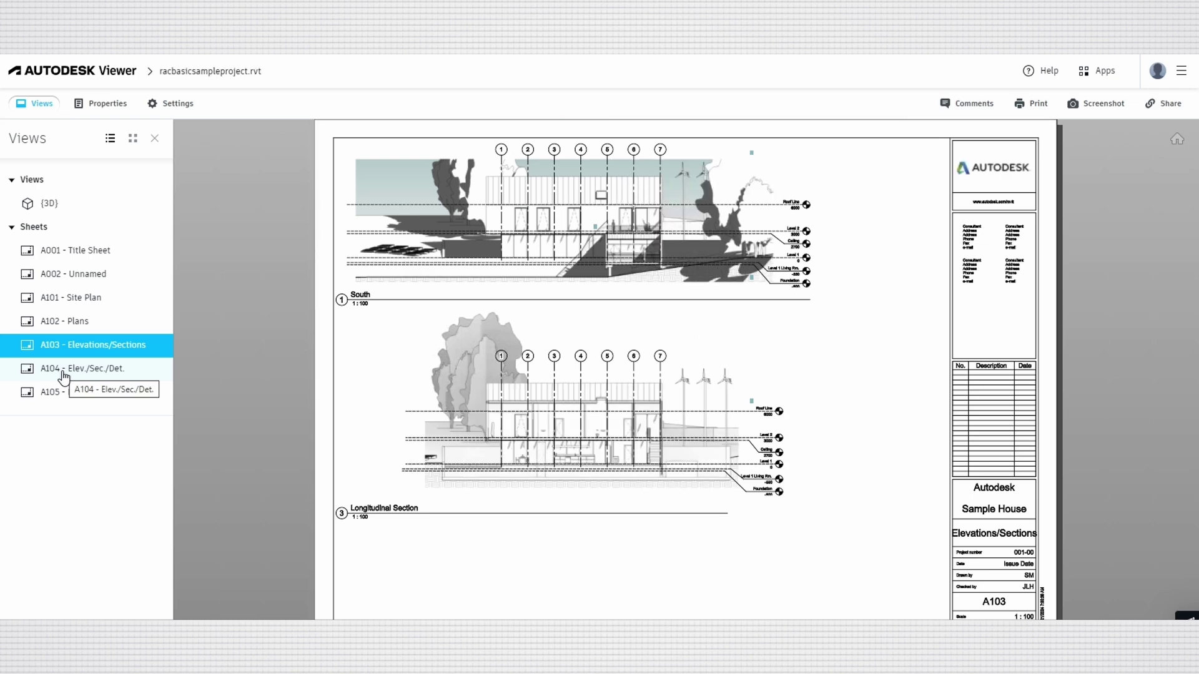
left_click(64, 373)
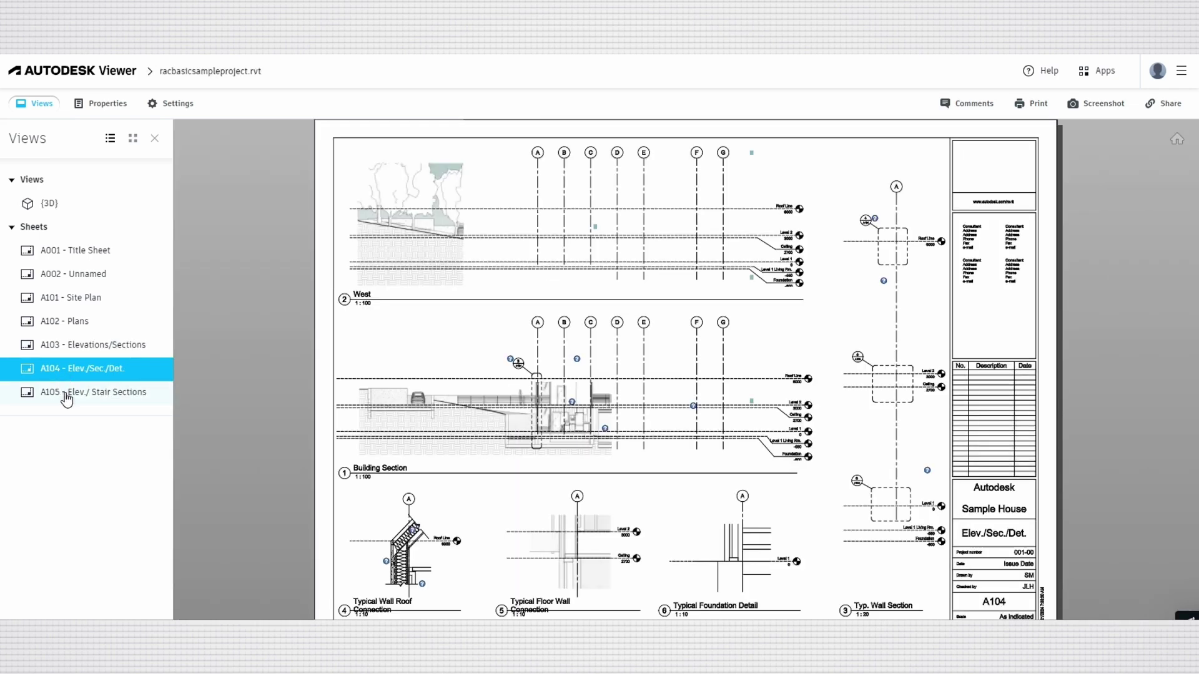
left_click(66, 398)
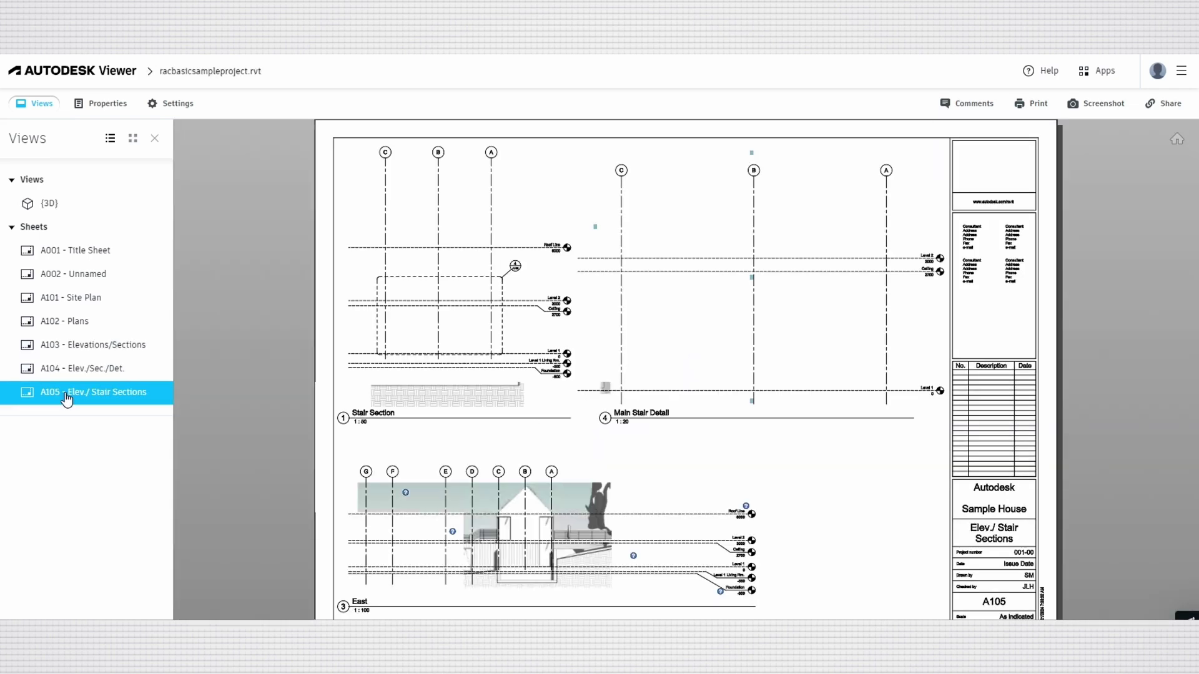
Switch back to the {3D} view, zoom in on the living room and select the glass railing beside the lounge.
left_click(50, 206)
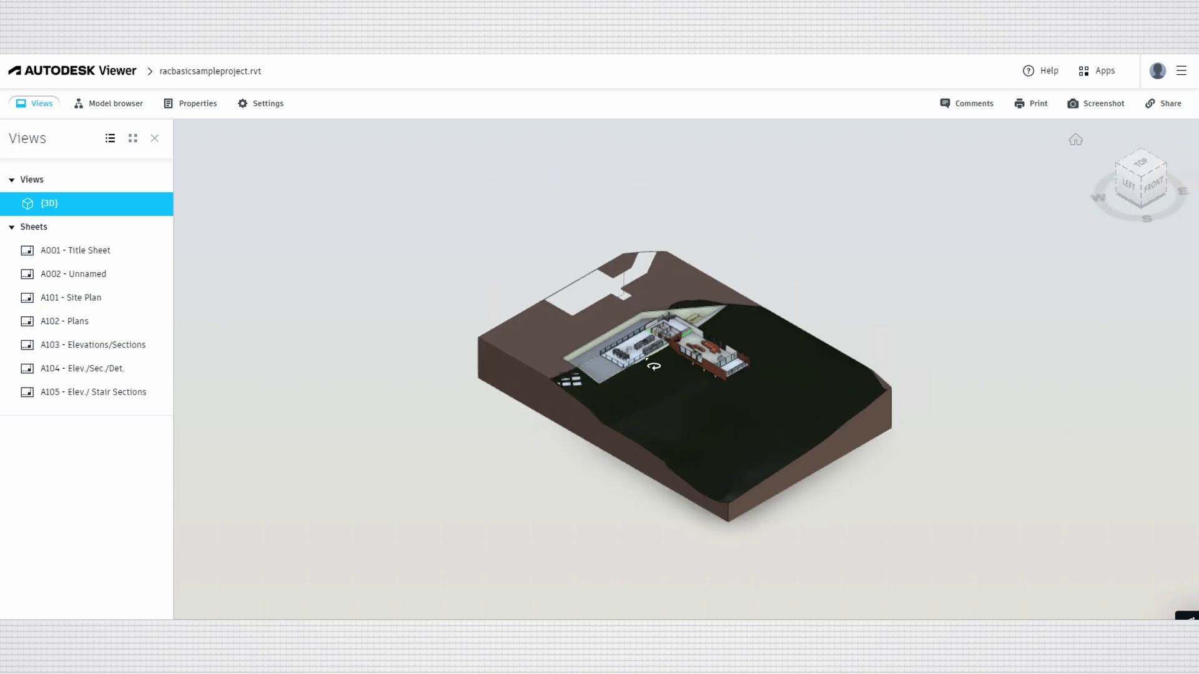
scroll(649, 363, "up", 10)
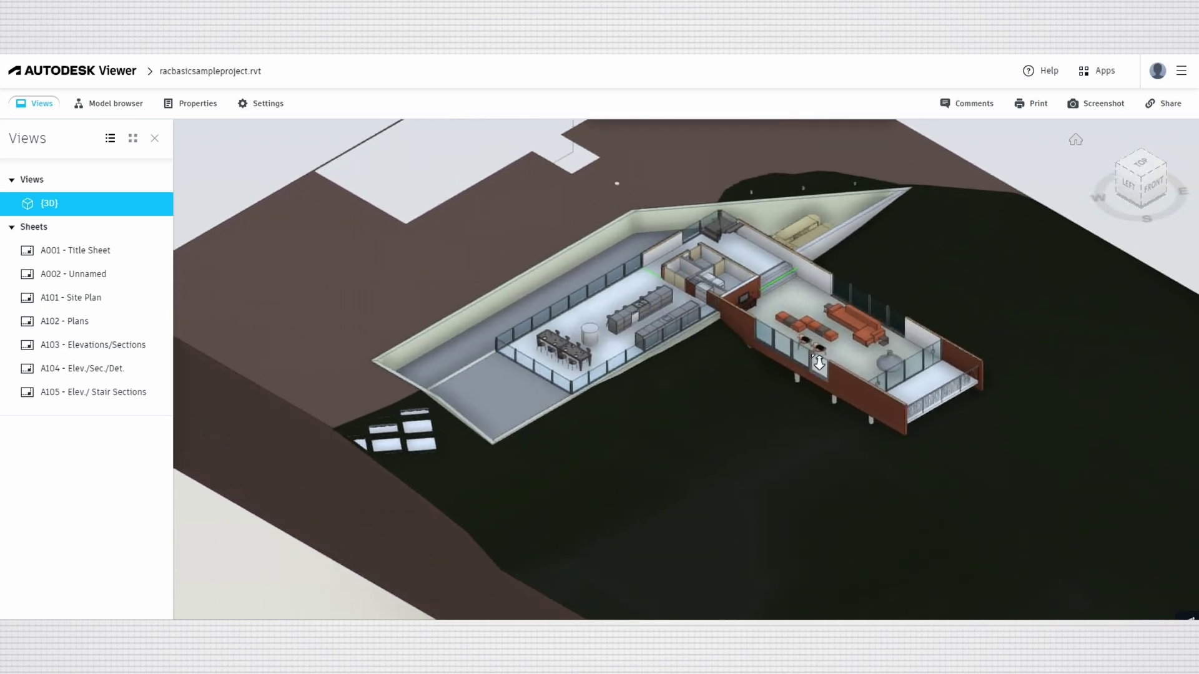
scroll(818, 363, "up", 5)
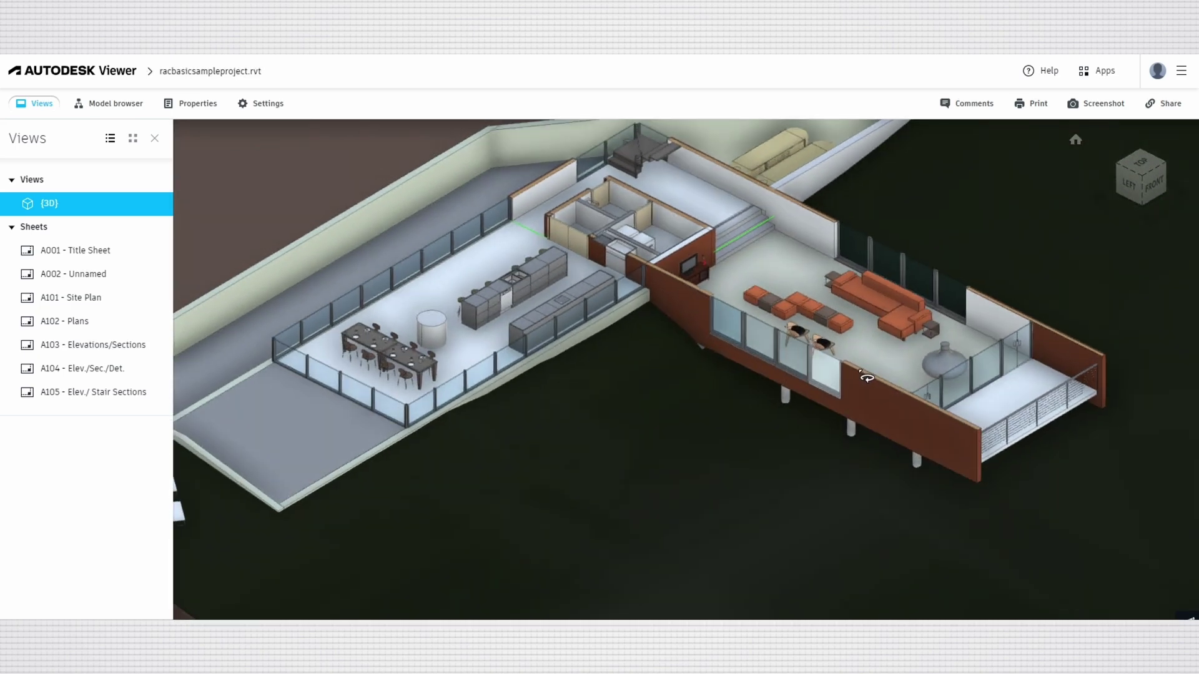
left_click_drag(867, 378, 848, 349)
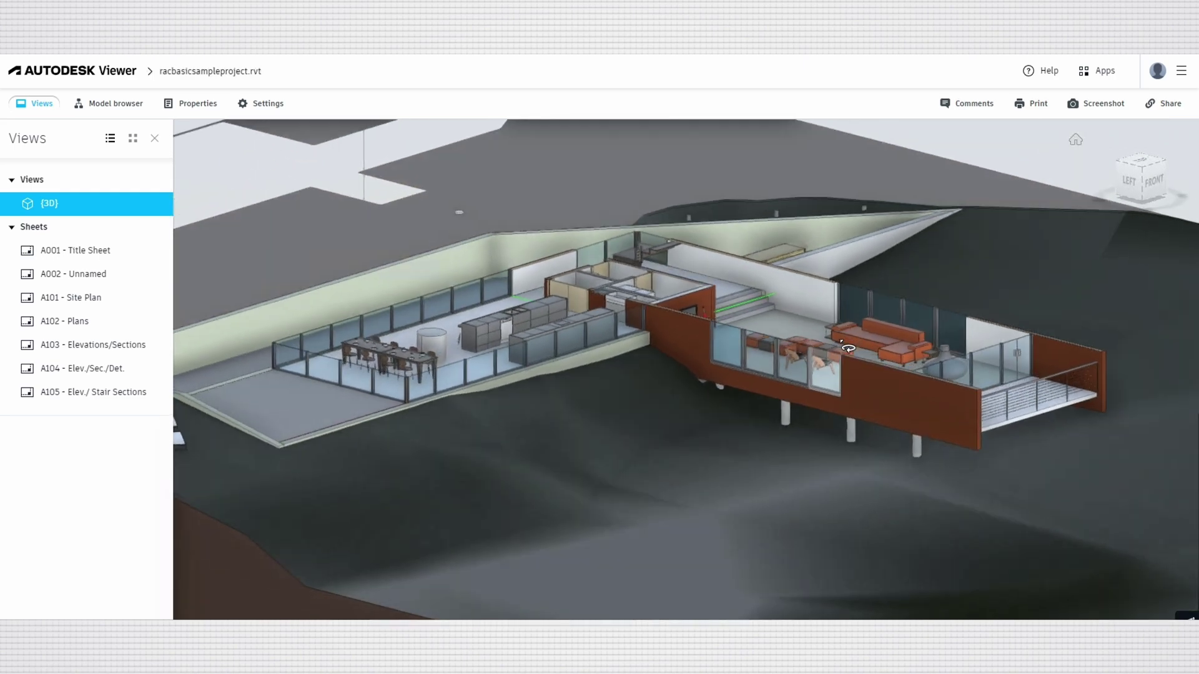
scroll(944, 353, "up", 5)
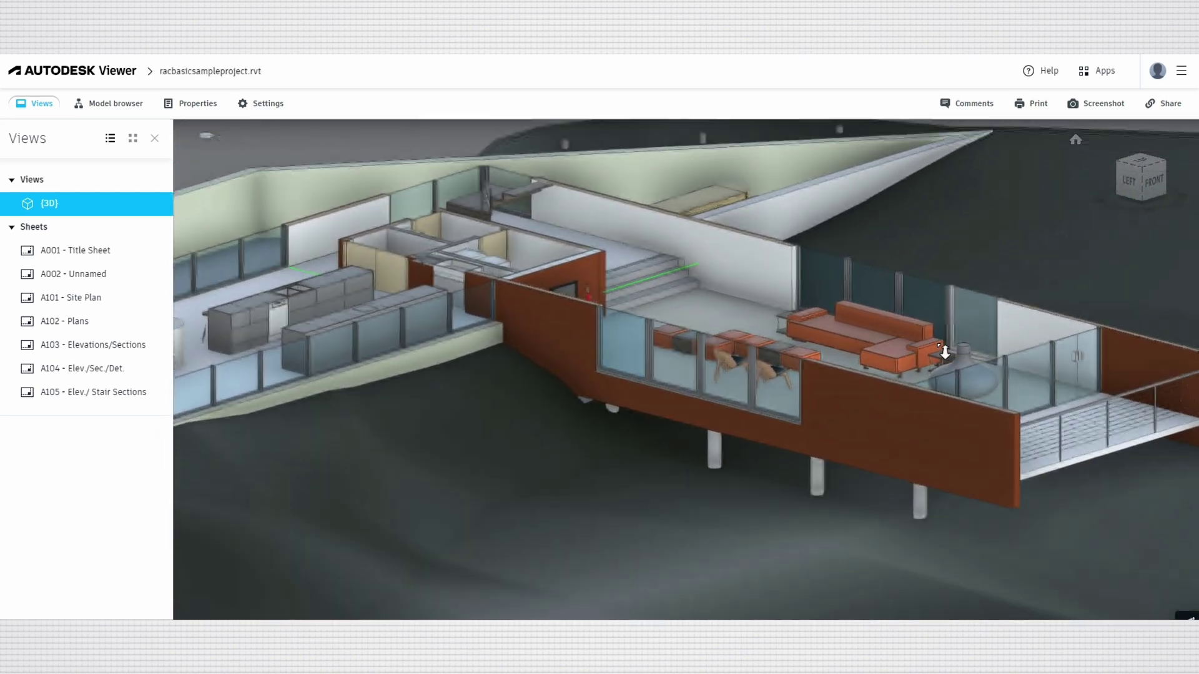
scroll(942, 354, "up", 4)
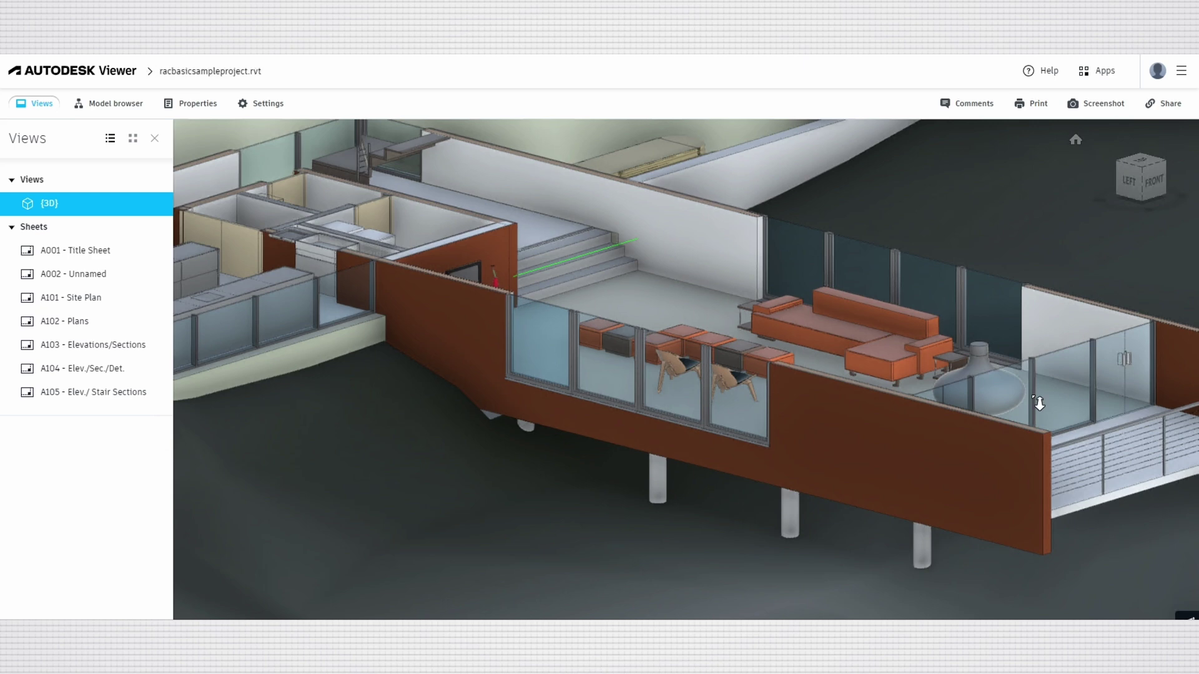
scroll(1039, 402, "up", 4)
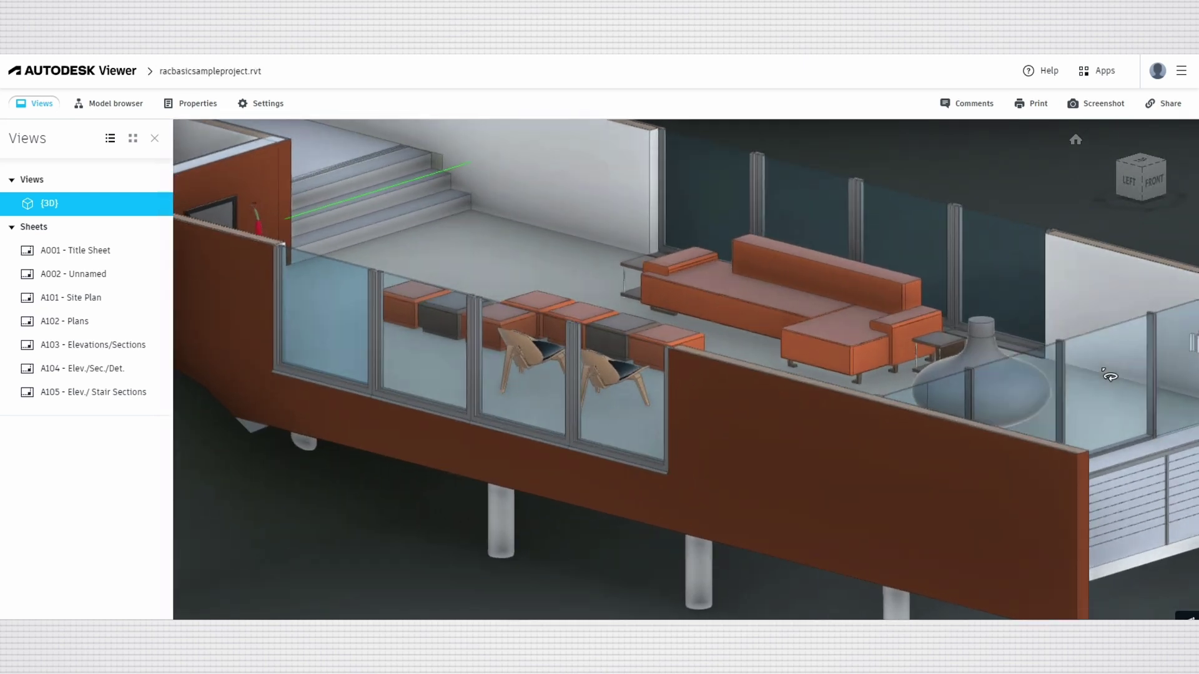
left_click(1109, 370)
Add a section plane at the glass railing and push the cut through the lounge.
right_click(1101, 363)
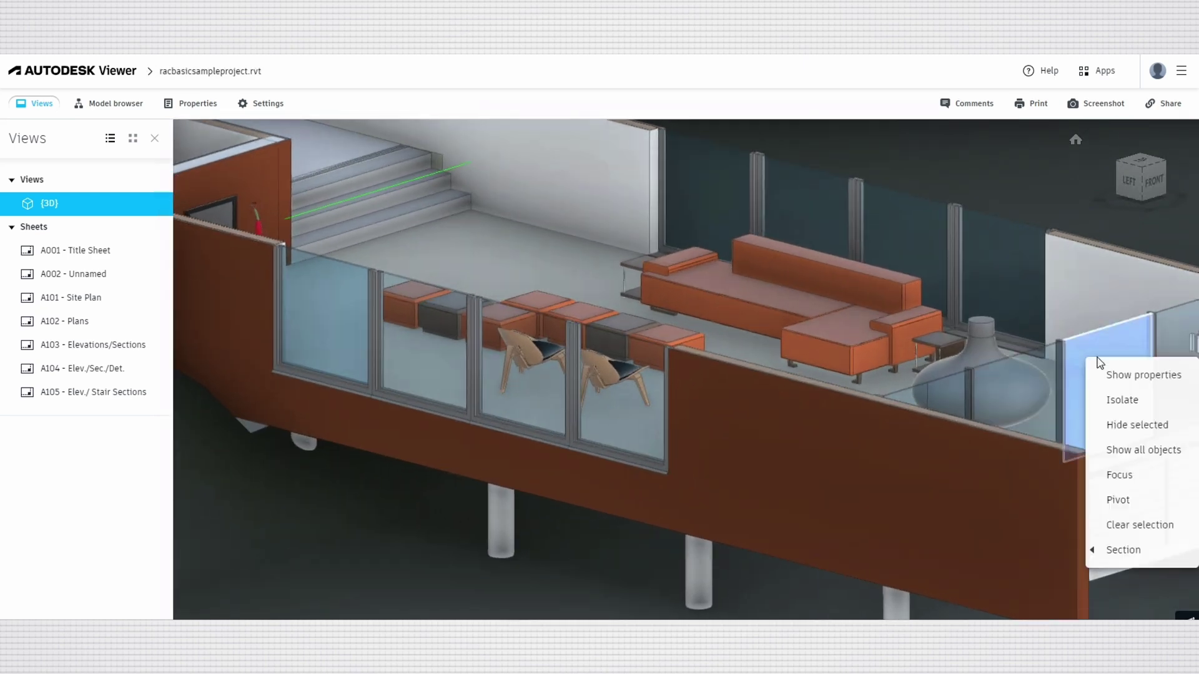
left_click(1094, 547)
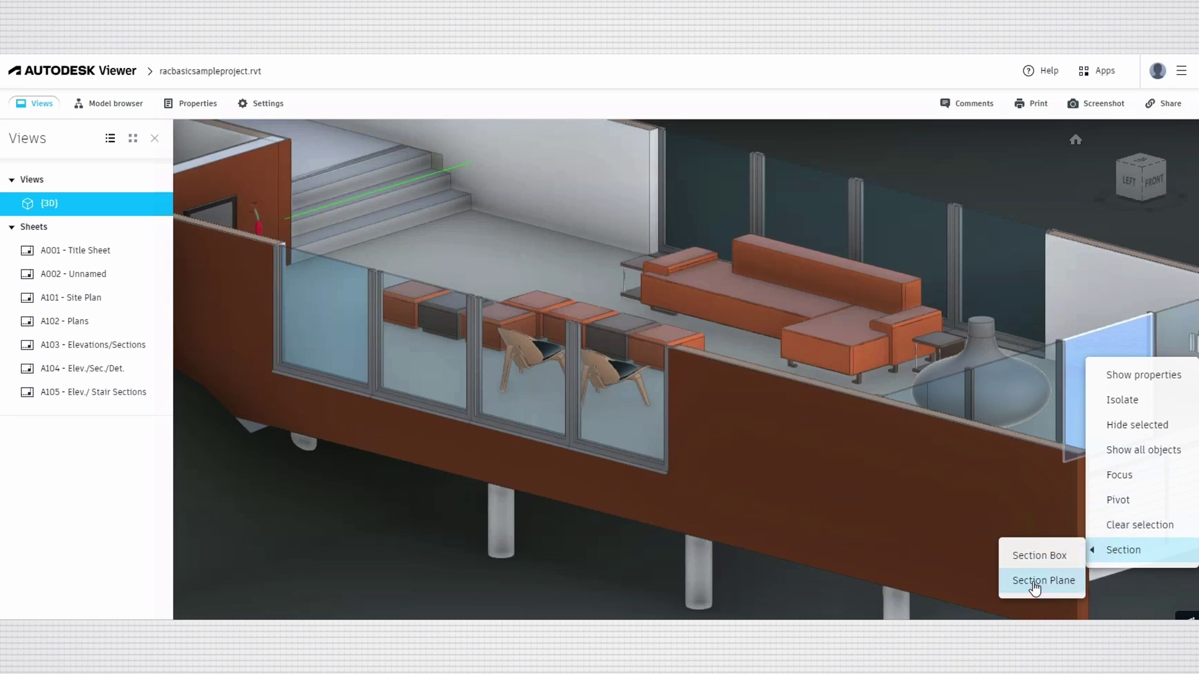
mouse_move(1135, 370)
left_mouse_down()
mouse_move(537, 237)
mouse_move(702, 427)
left_mouse_up()
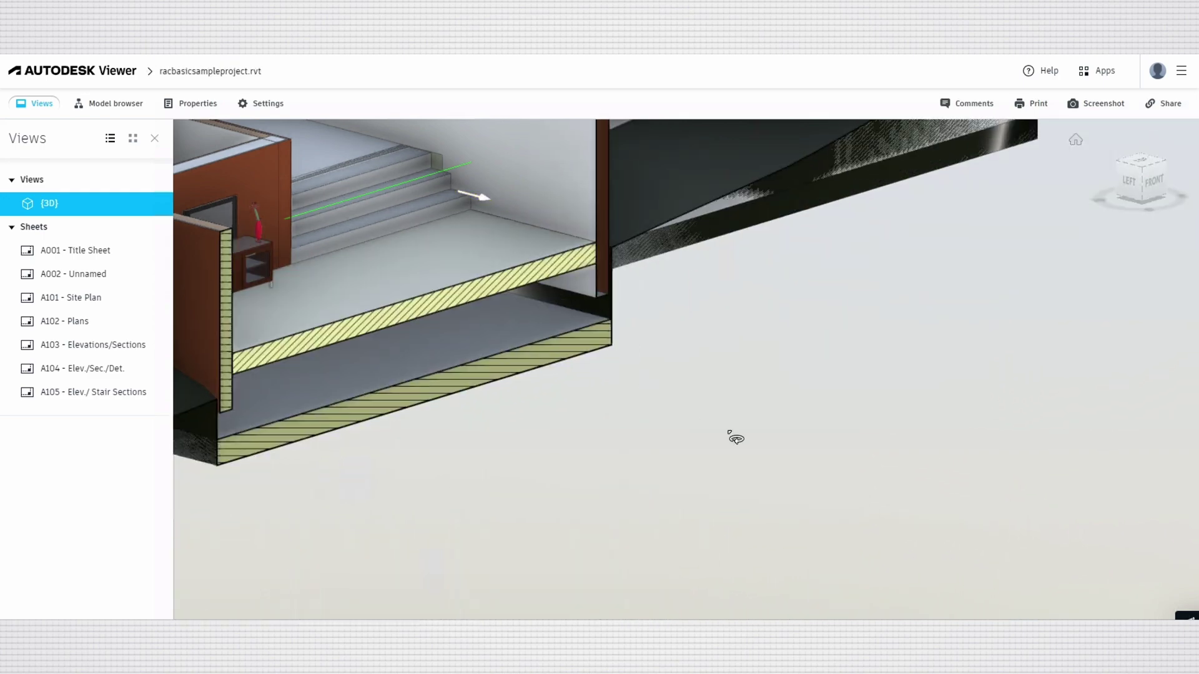
Orbit and zoom below the section cut to view the floor slabs.
left_click_drag(969, 431, 956, 480)
scroll(907, 487, "down", 5)
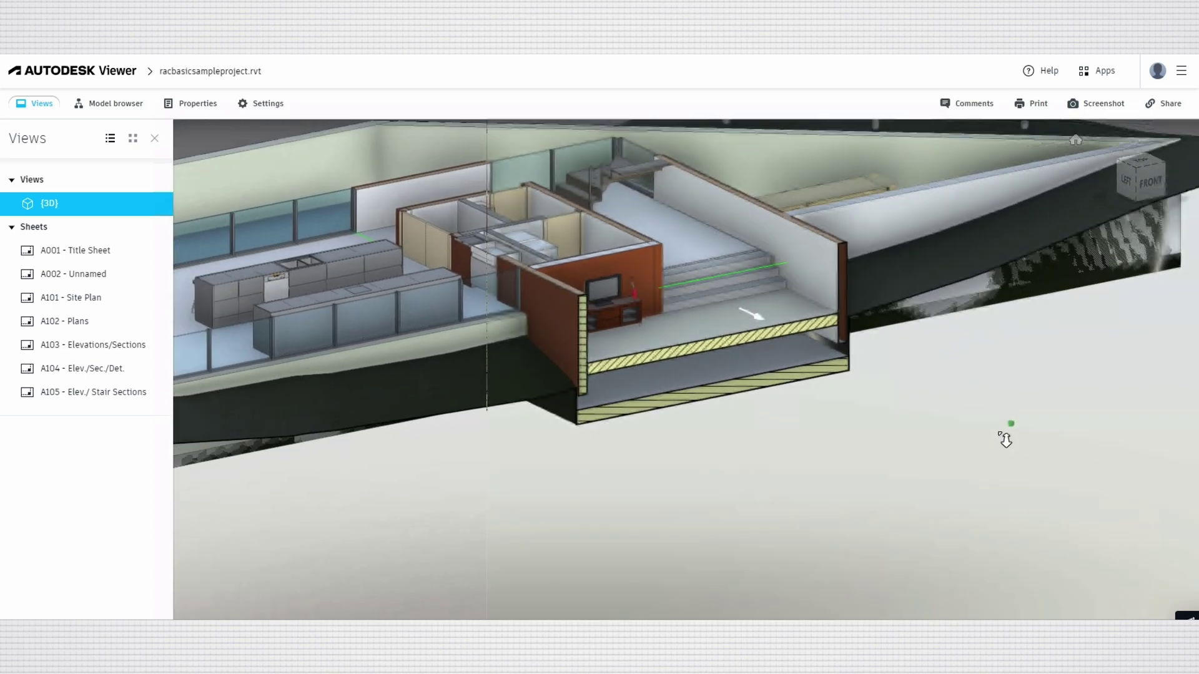
scroll(1003, 440, "down", 5)
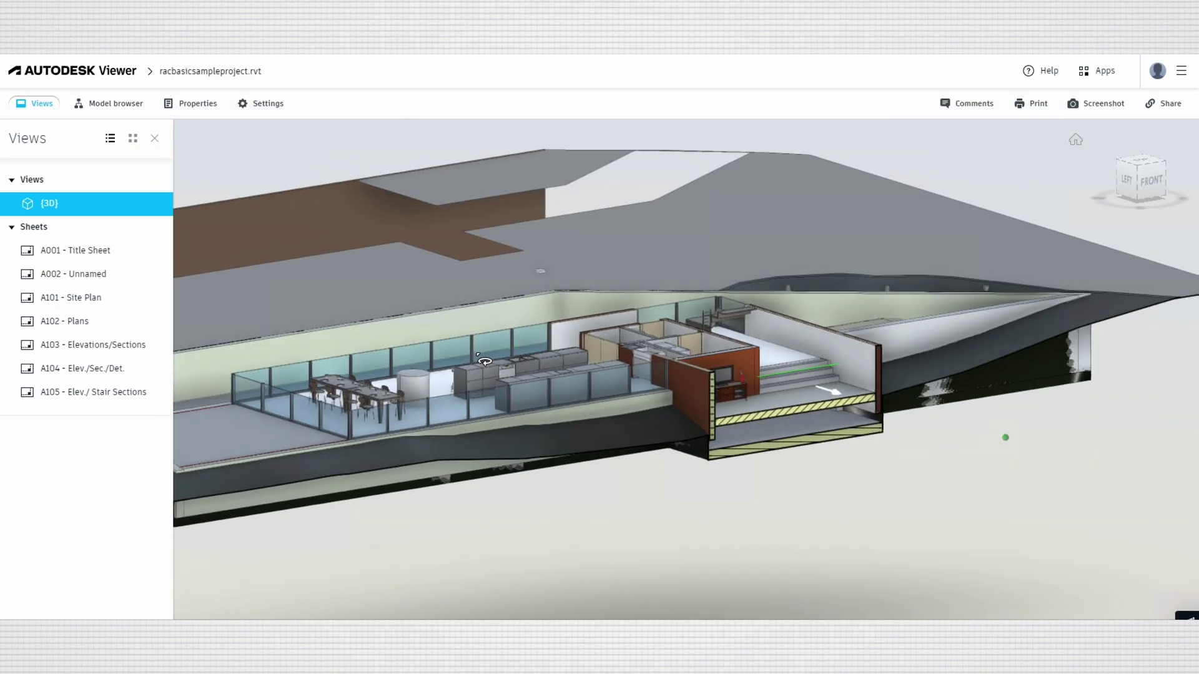
mouse_move(485, 361)
left_mouse_down()
mouse_move(813, 437)
mouse_move(835, 406)
mouse_move(776, 395)
left_mouse_up()
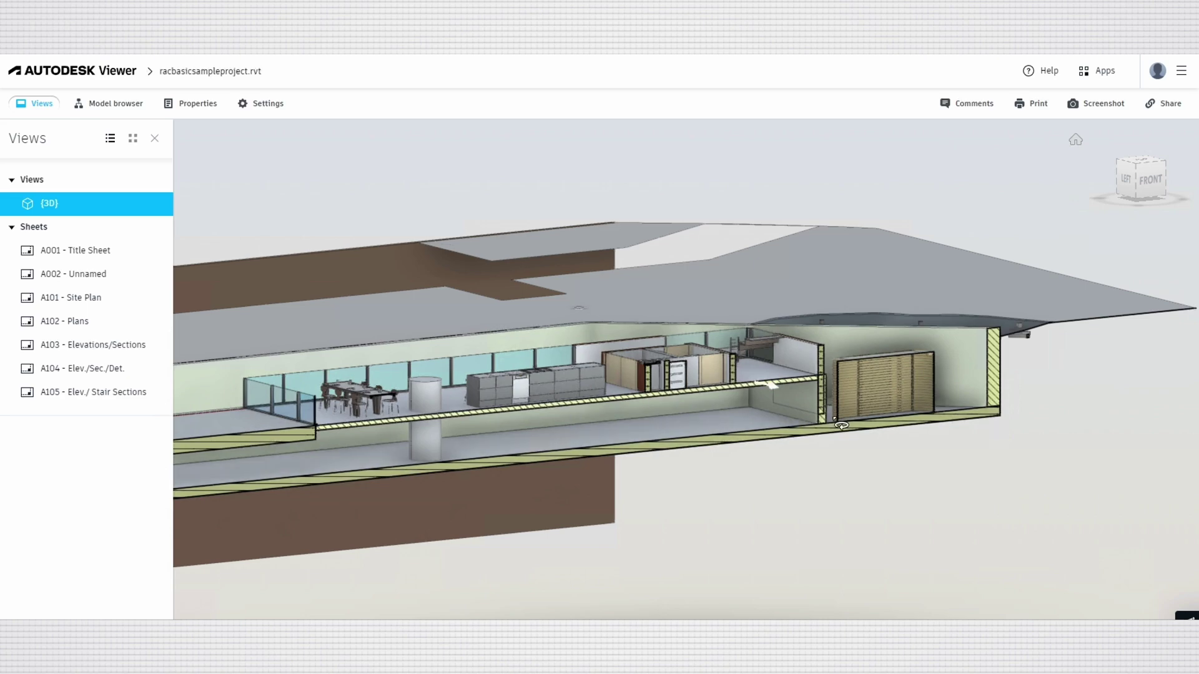
Orbit to higher, top-down angles over the cut rooms and the whole building.
left_click_drag(995, 435, 506, 343)
scroll(506, 342, "up", 10)
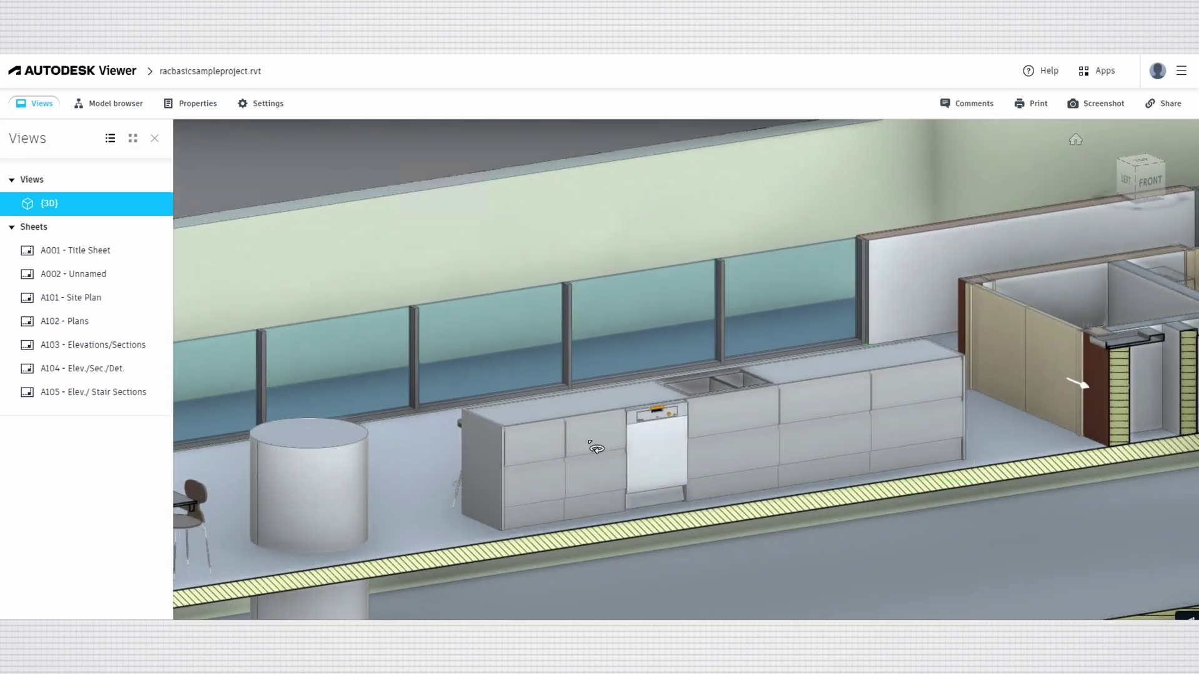
left_click_drag(596, 448, 805, 312)
scroll(808, 308, "down", 6)
scroll(808, 308, "down", 5)
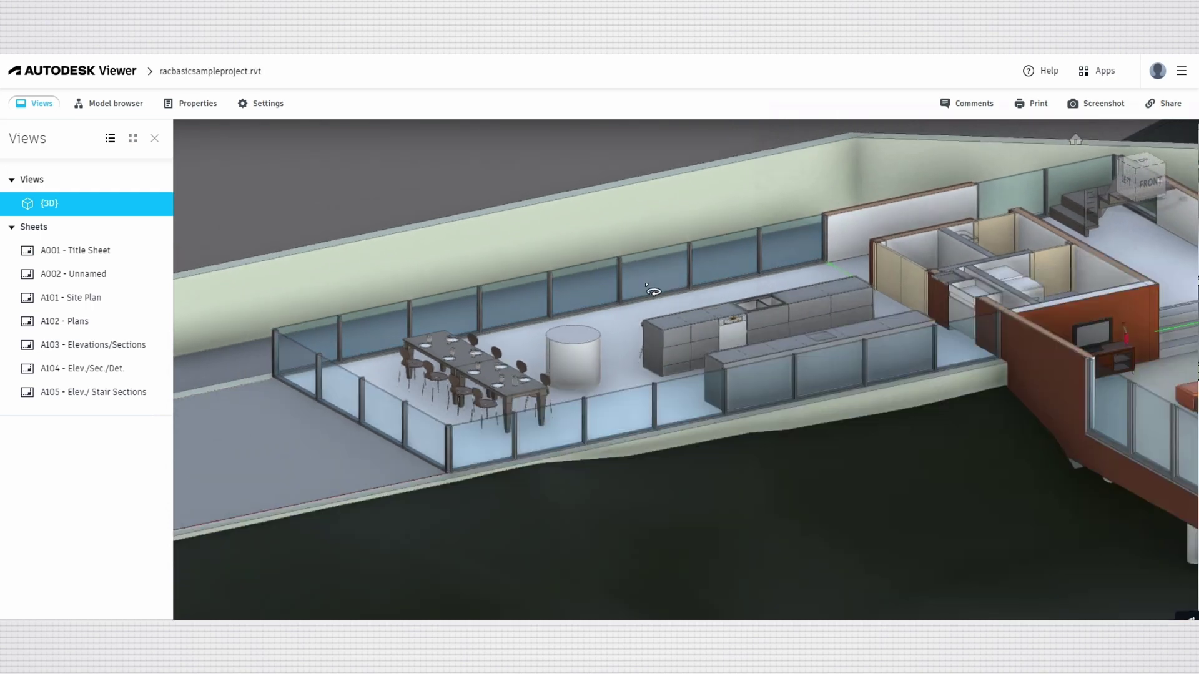
scroll(649, 284, "down", 4)
left_click_drag(647, 281, 674, 337)
scroll(837, 326, "up", 4)
scroll(836, 325, "up", 3)
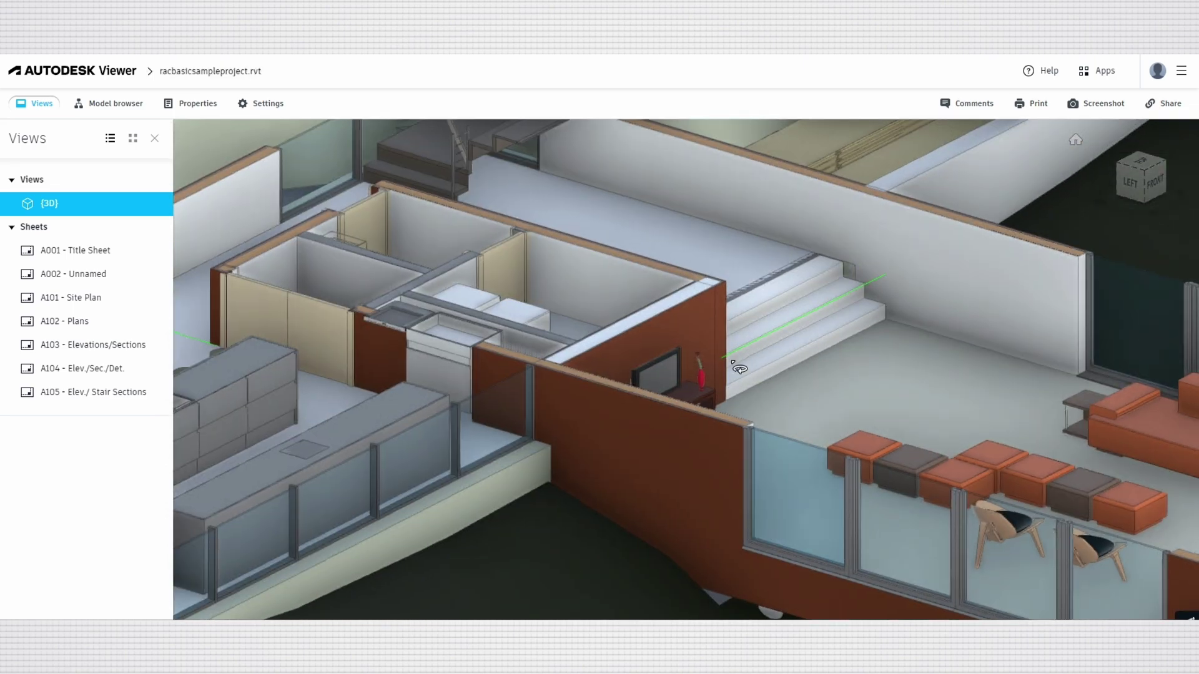
left_click(658, 346)
right_click(659, 345)
mouse_move(712, 534)
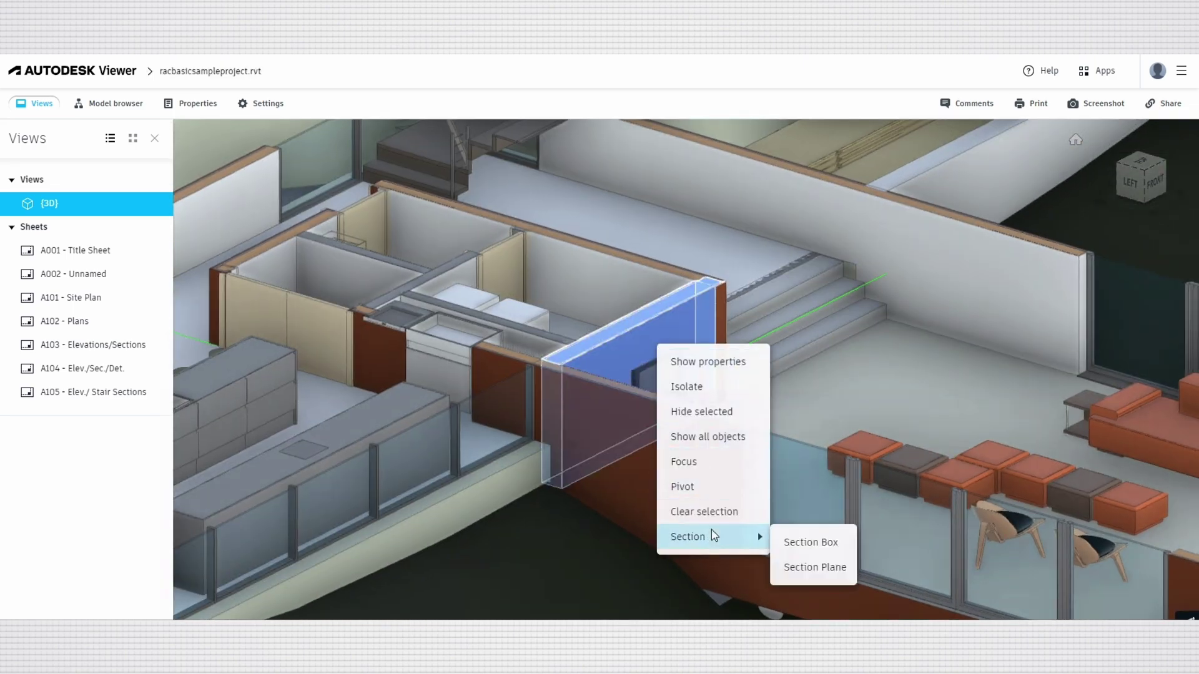
left_click(825, 543)
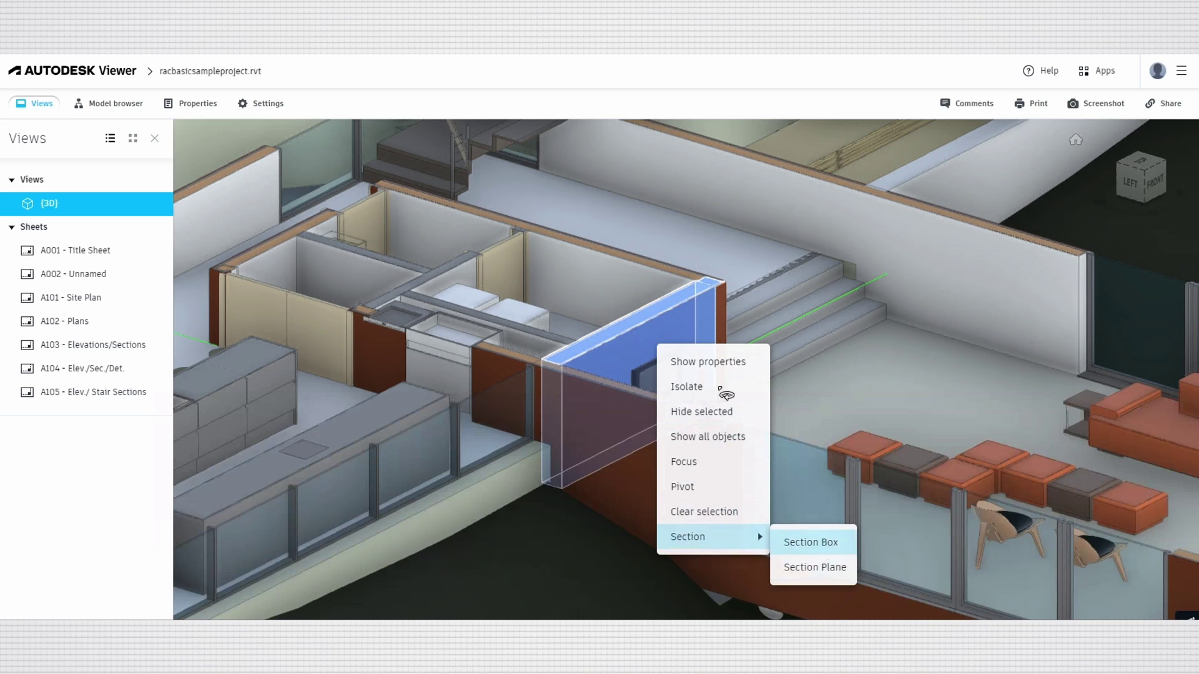
left_click(777, 306)
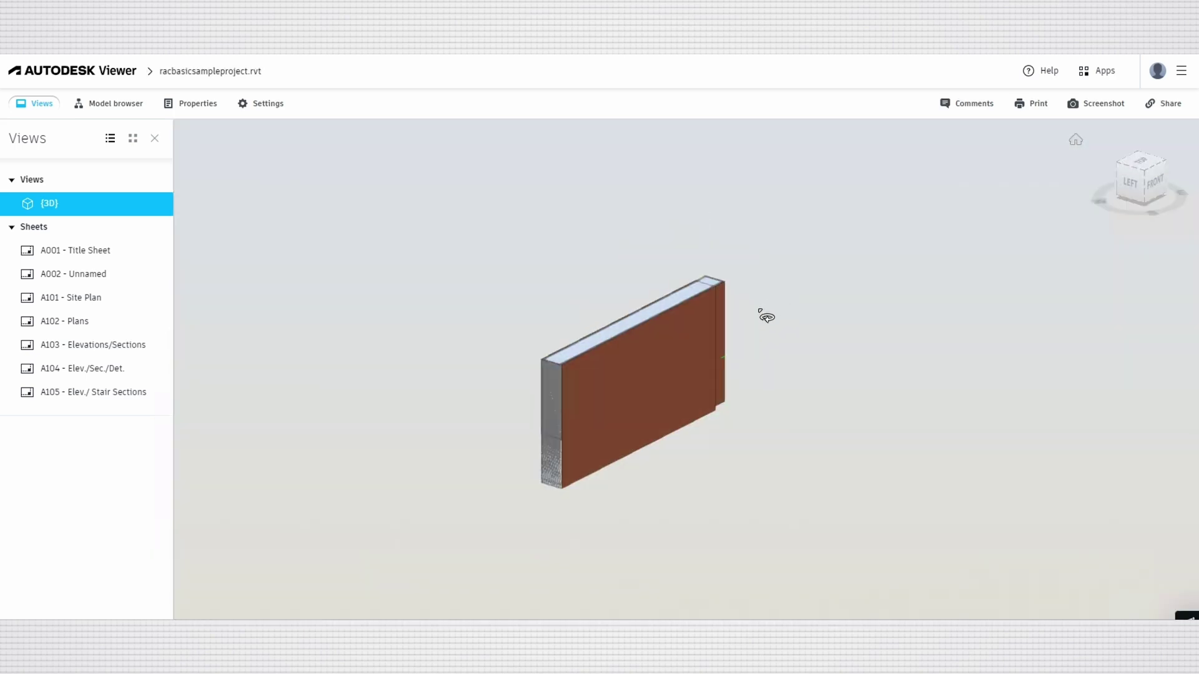
left_click(713, 338)
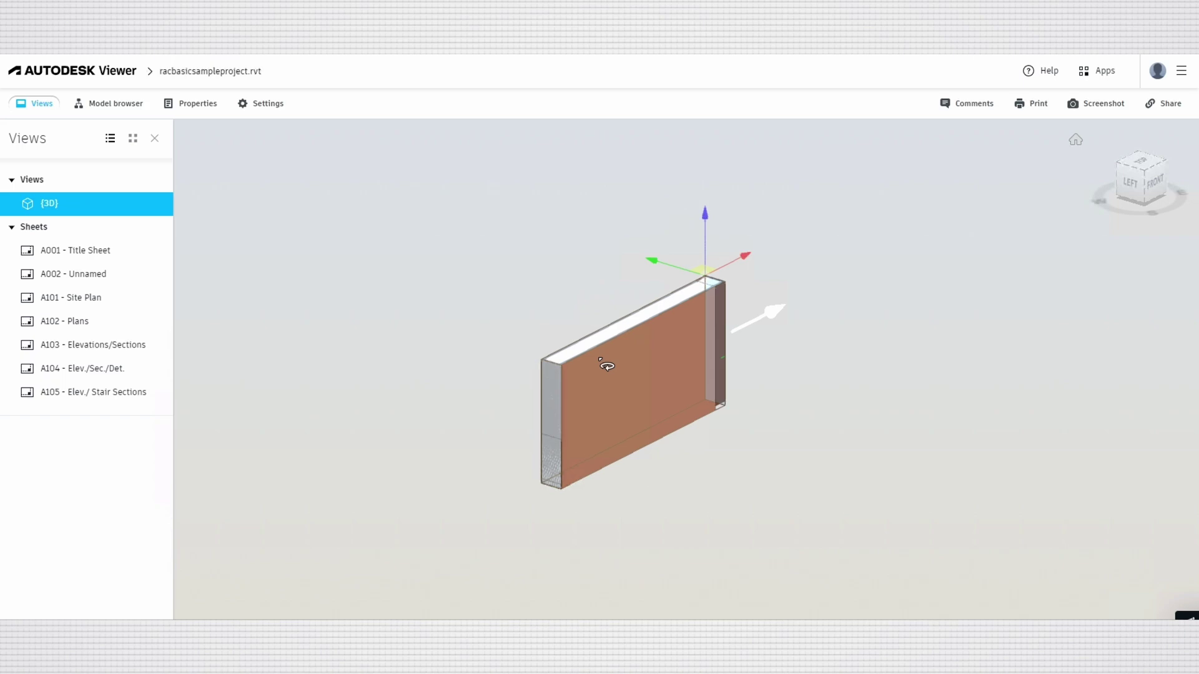
left_click(606, 366)
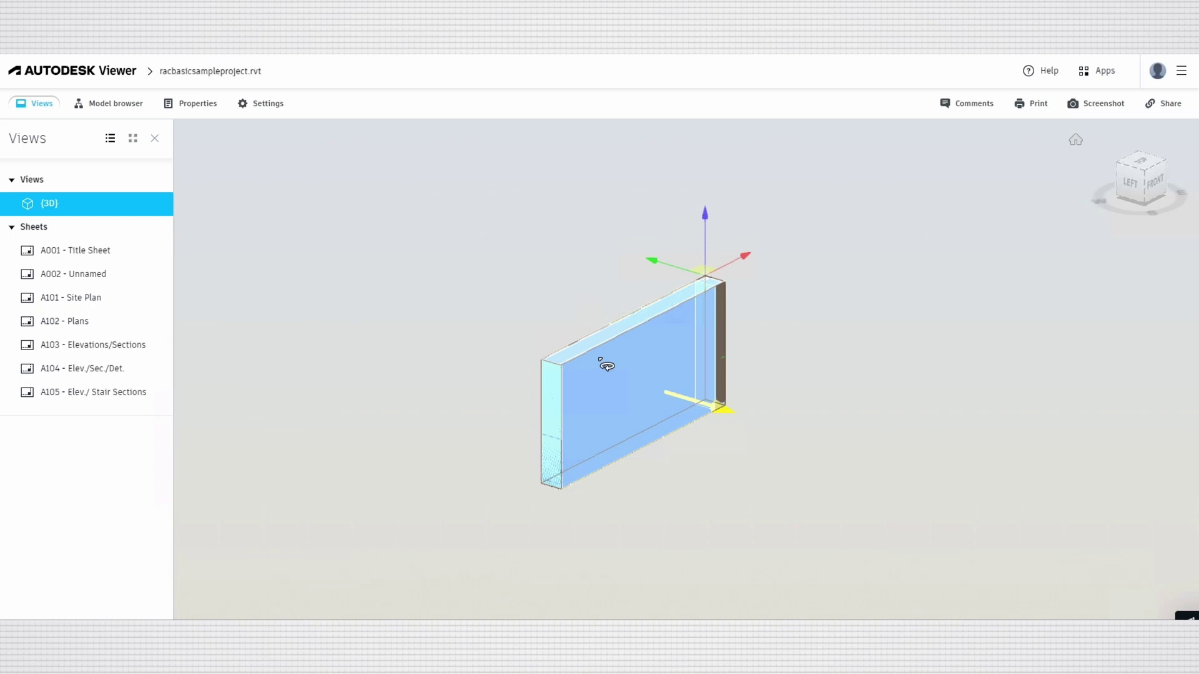
left_click(606, 366)
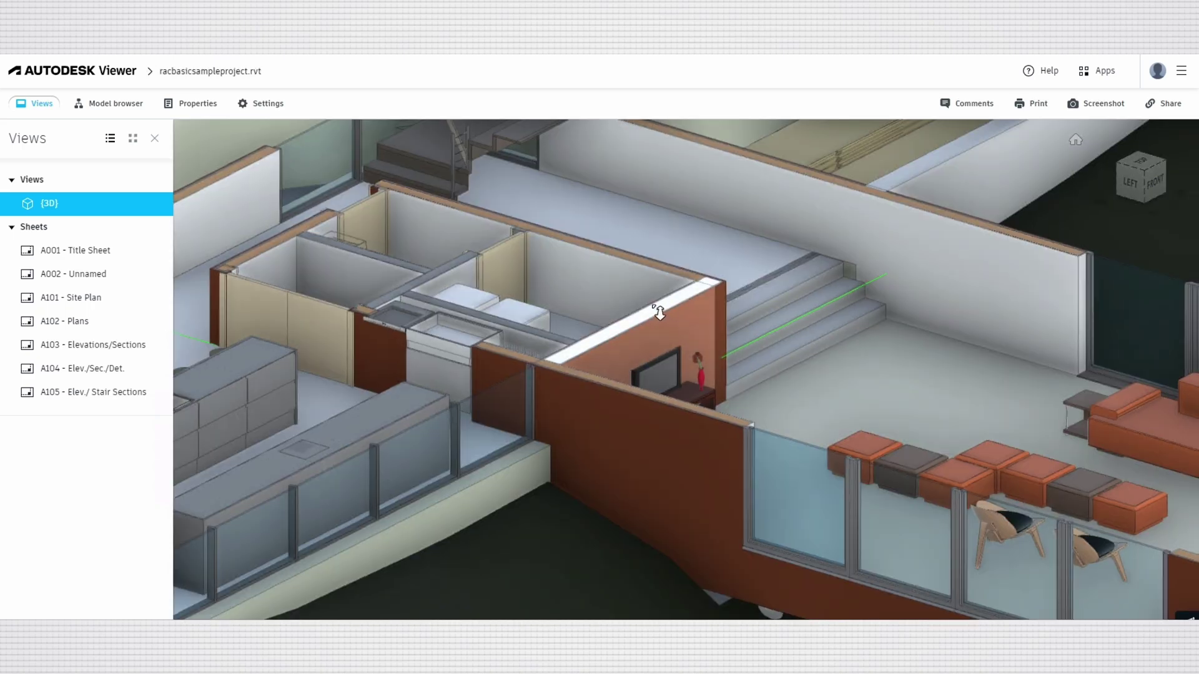
Show the glass Single-Flush door's properties, move the panel off the model and scroll through them.
scroll(846, 286, "up", 2)
scroll(846, 285, "down", 5)
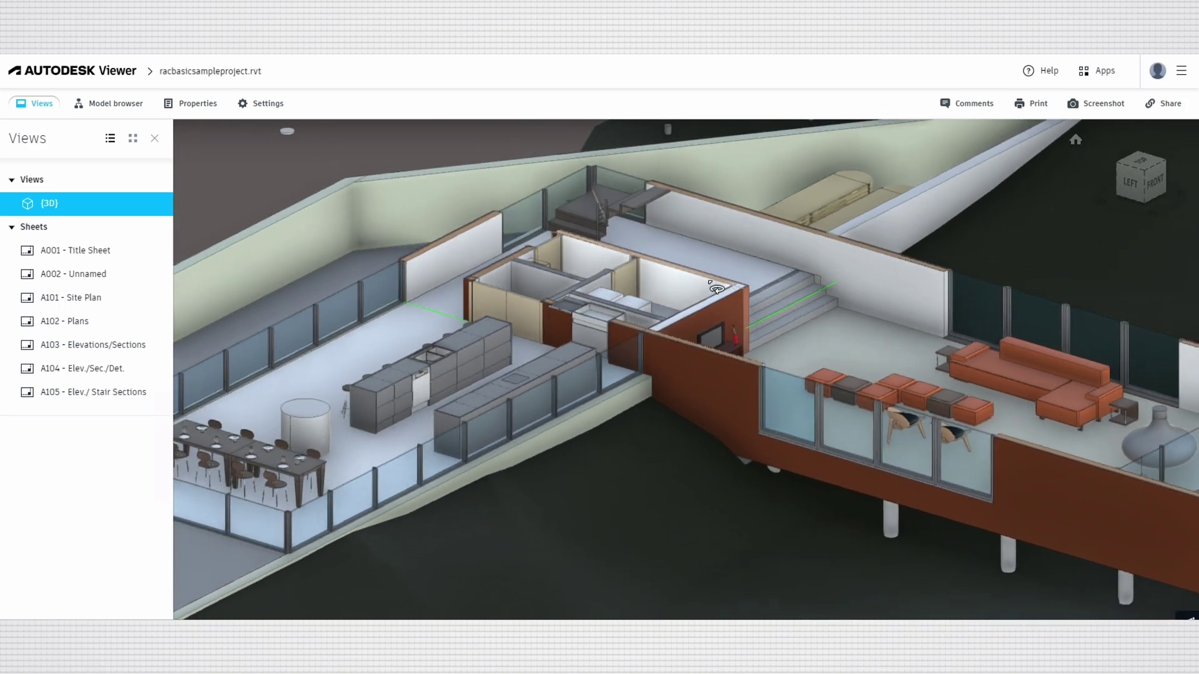
scroll(630, 278, "up", 1)
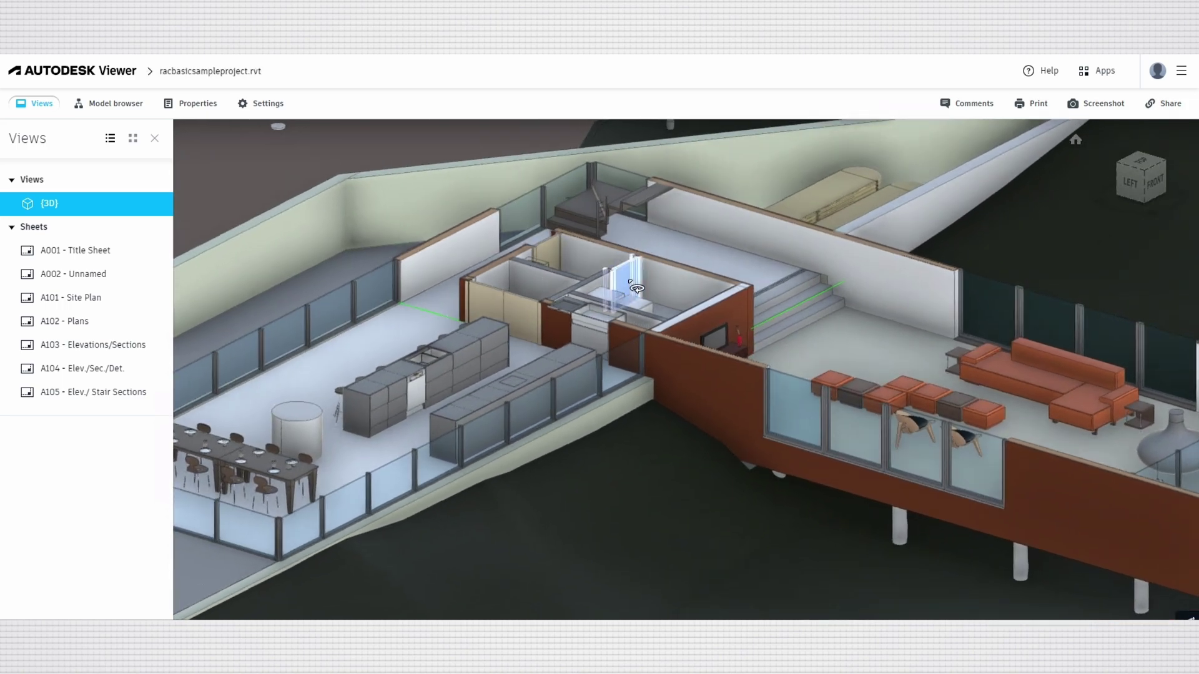
right_click(631, 284)
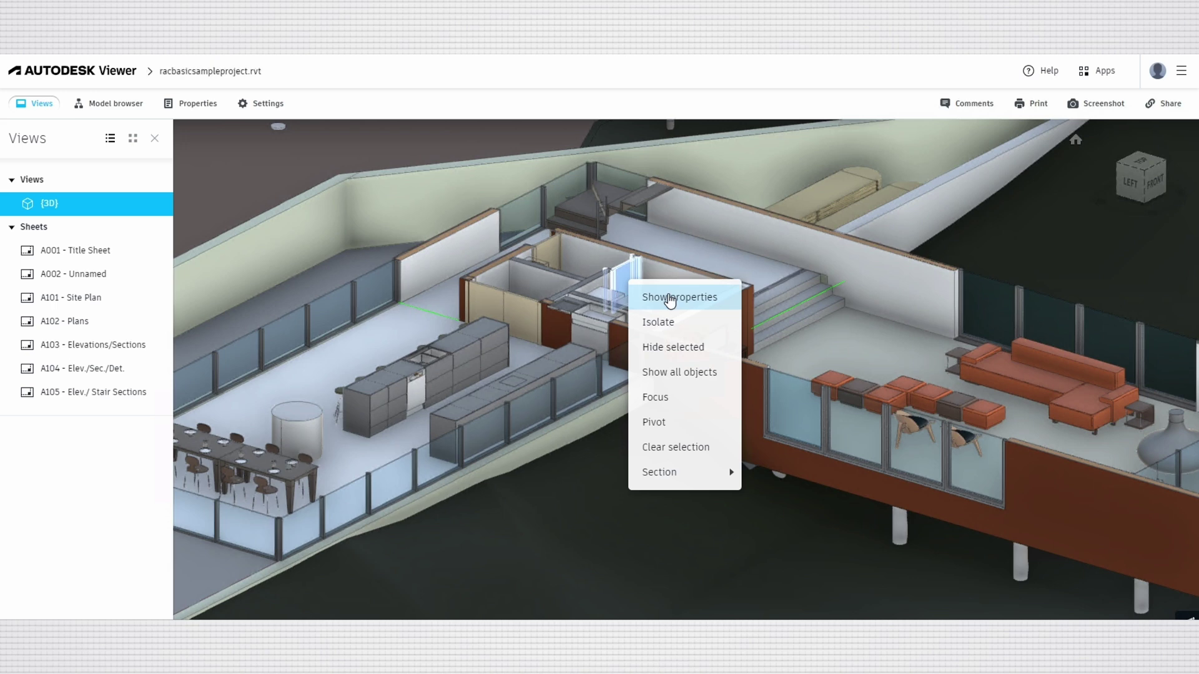
left_click(669, 298)
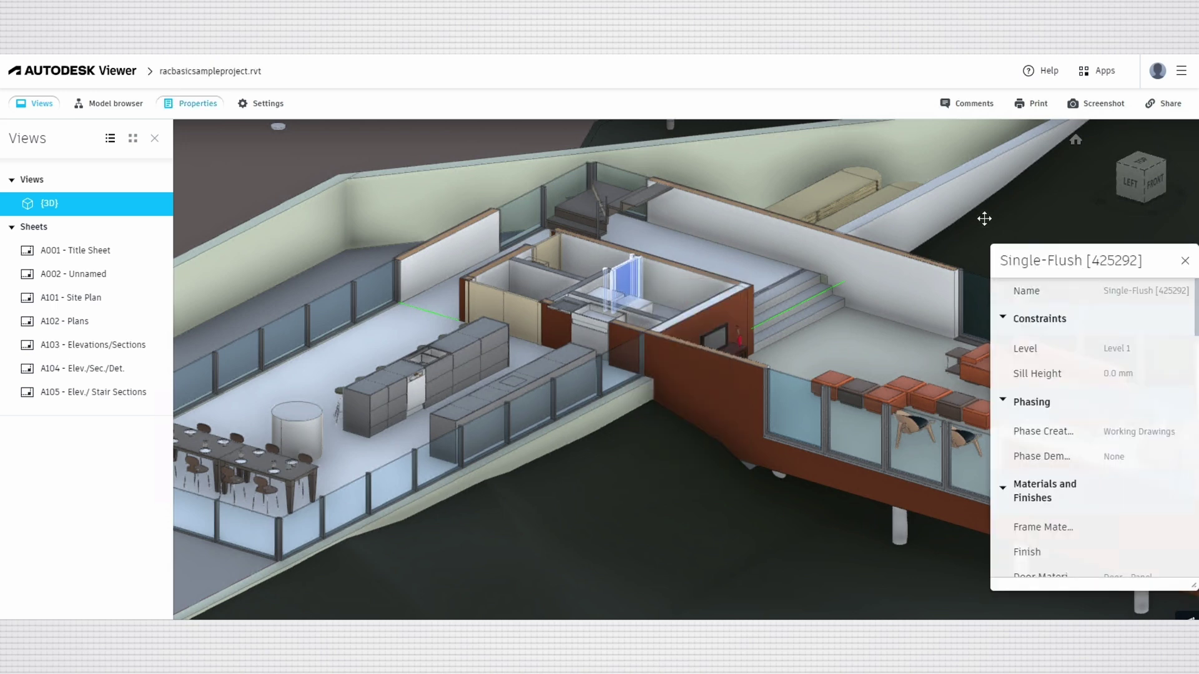
left_click_drag(1062, 267, 977, 193)
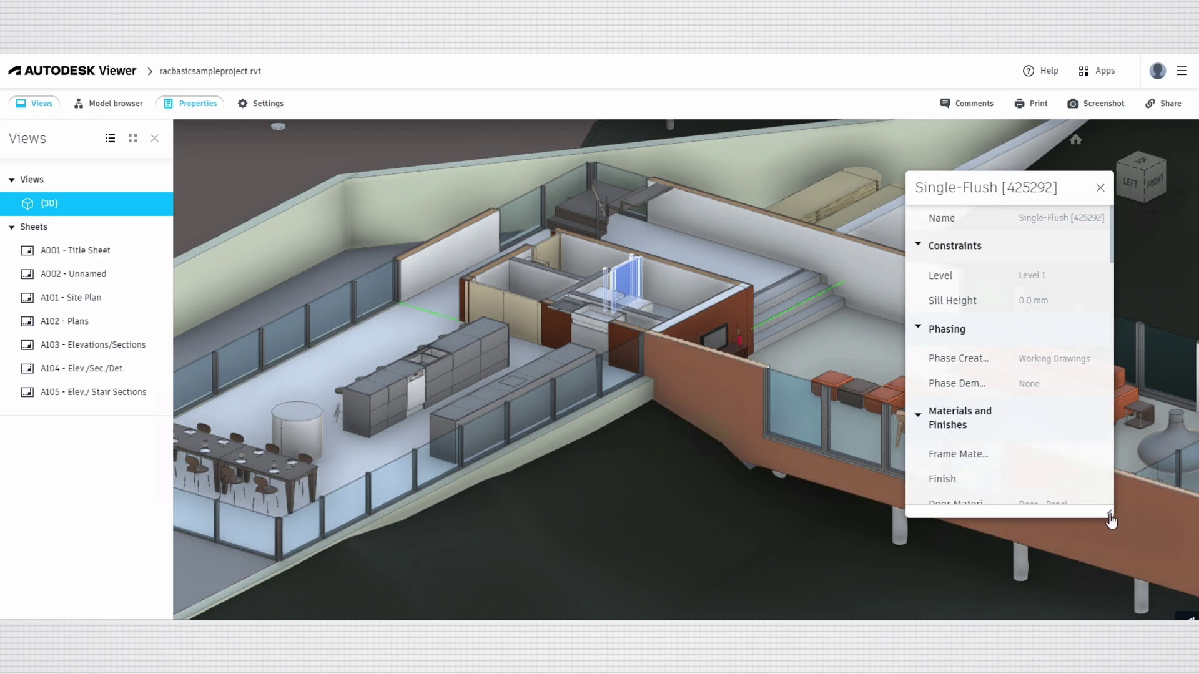
left_click_drag(1112, 540, 1113, 610)
scroll(1040, 343, "down", 3)
scroll(1041, 344, "down", 5)
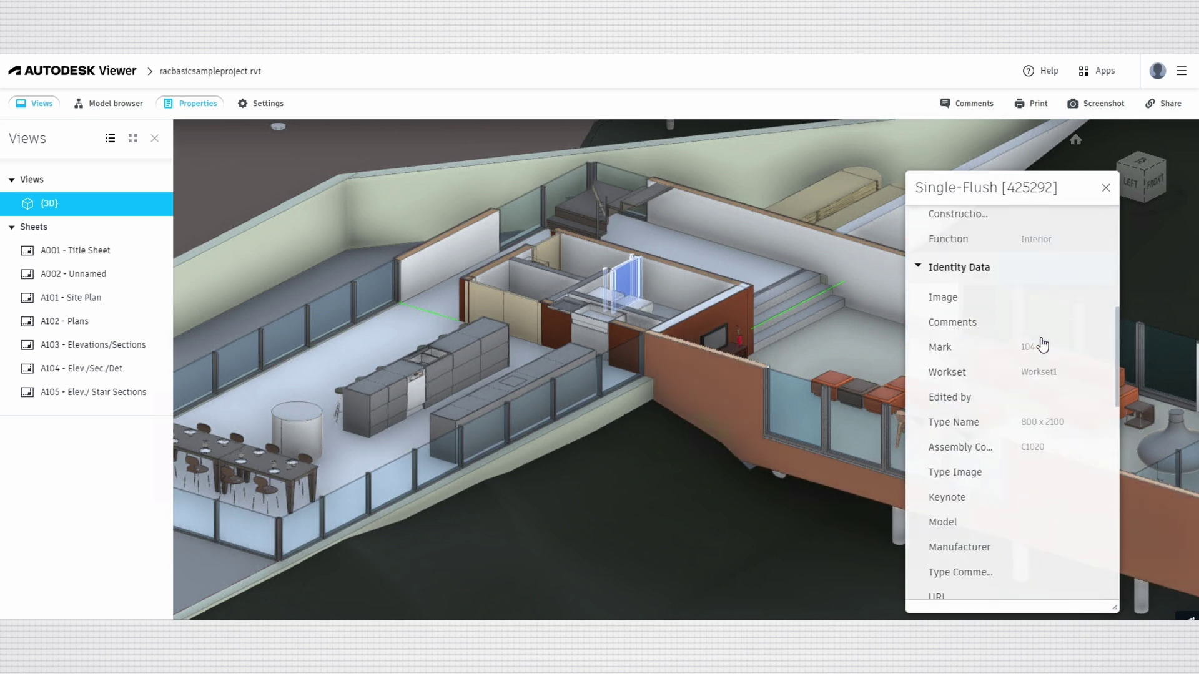
scroll(1042, 344, "down", 5)
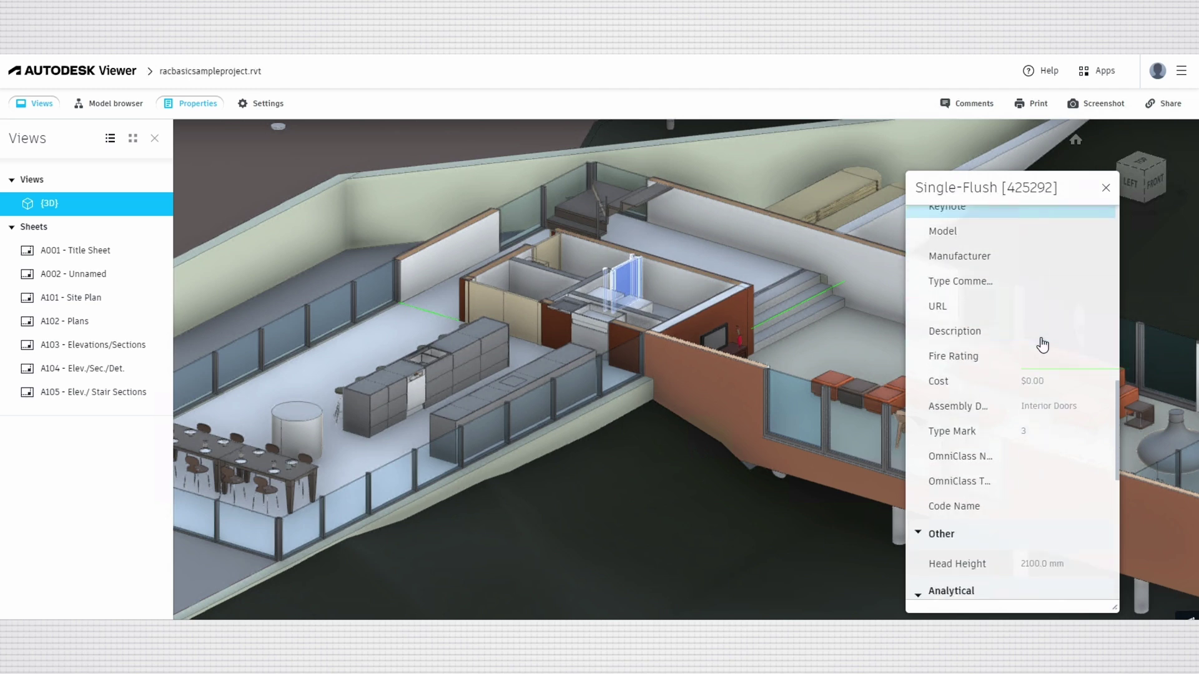
scroll(1042, 344, "down", 5)
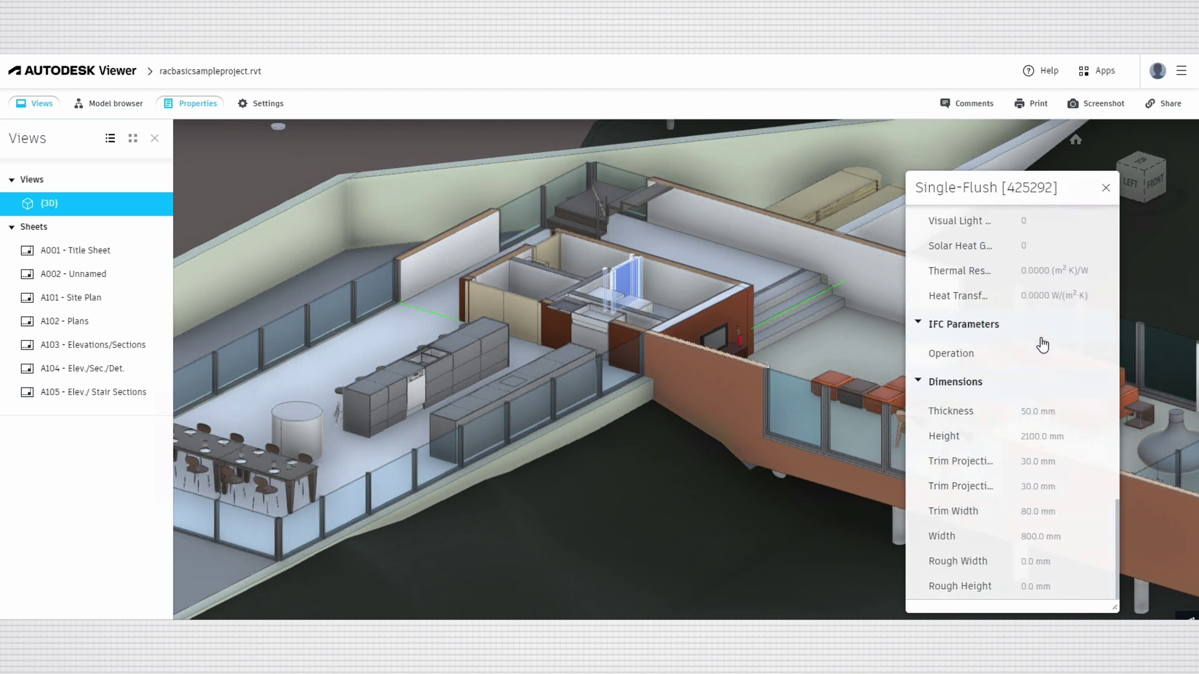
Inspect an interior wall, then exterior Basic Wall 849032 (202.0 mm, 8.64 m³).
left_click(723, 320)
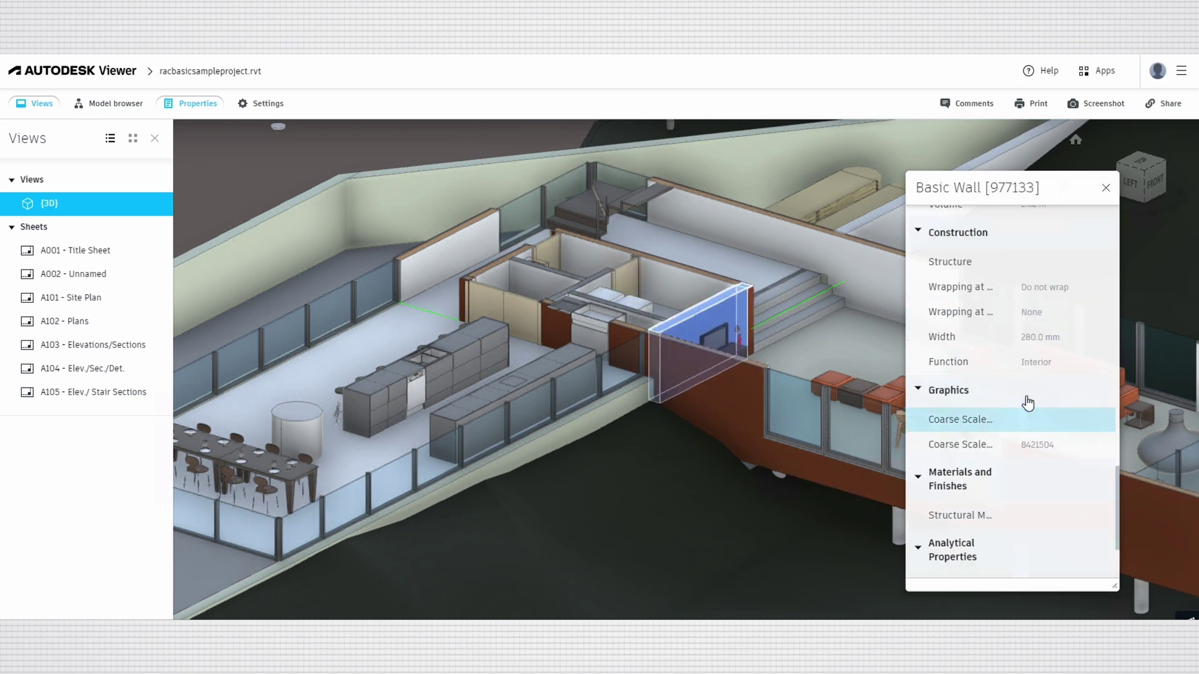
scroll(1036, 387, "down", 2)
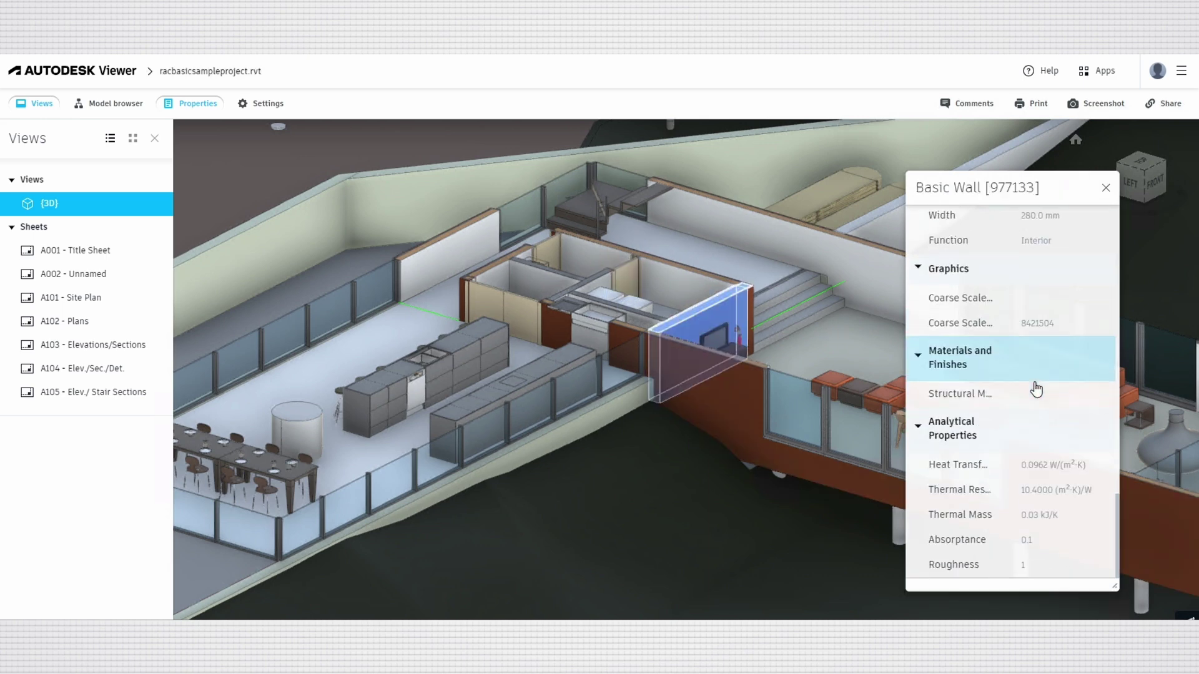
scroll(1036, 388, "up", 10)
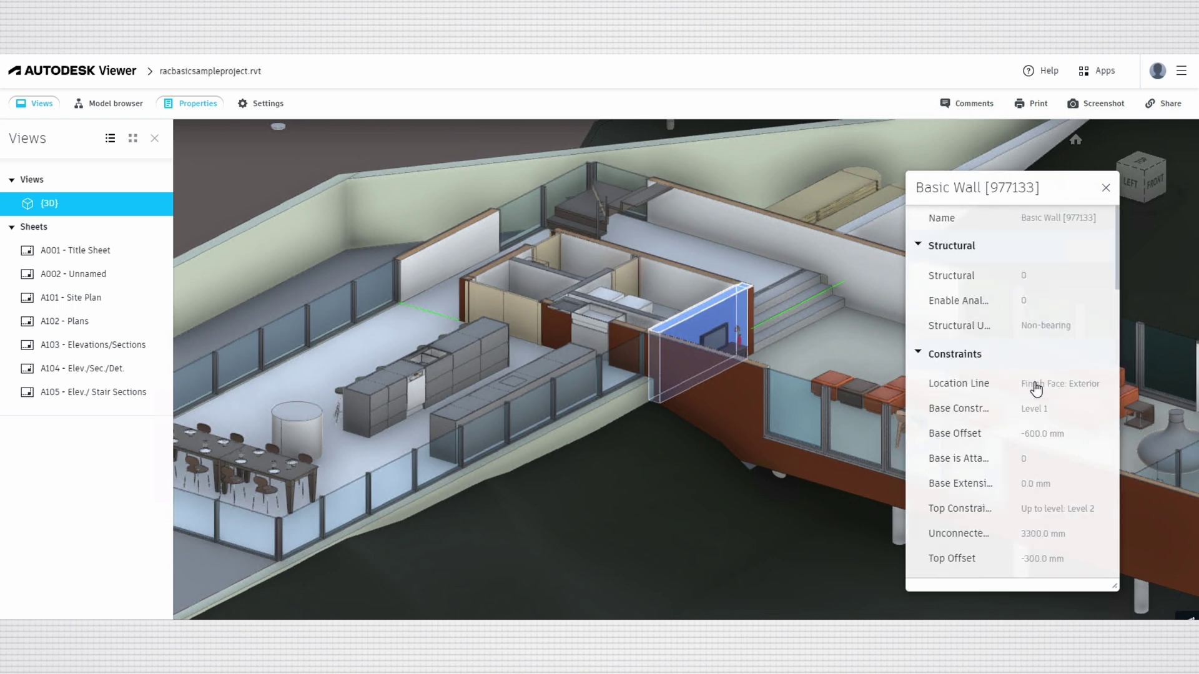
left_click(728, 398)
scroll(1004, 388, "down", 5)
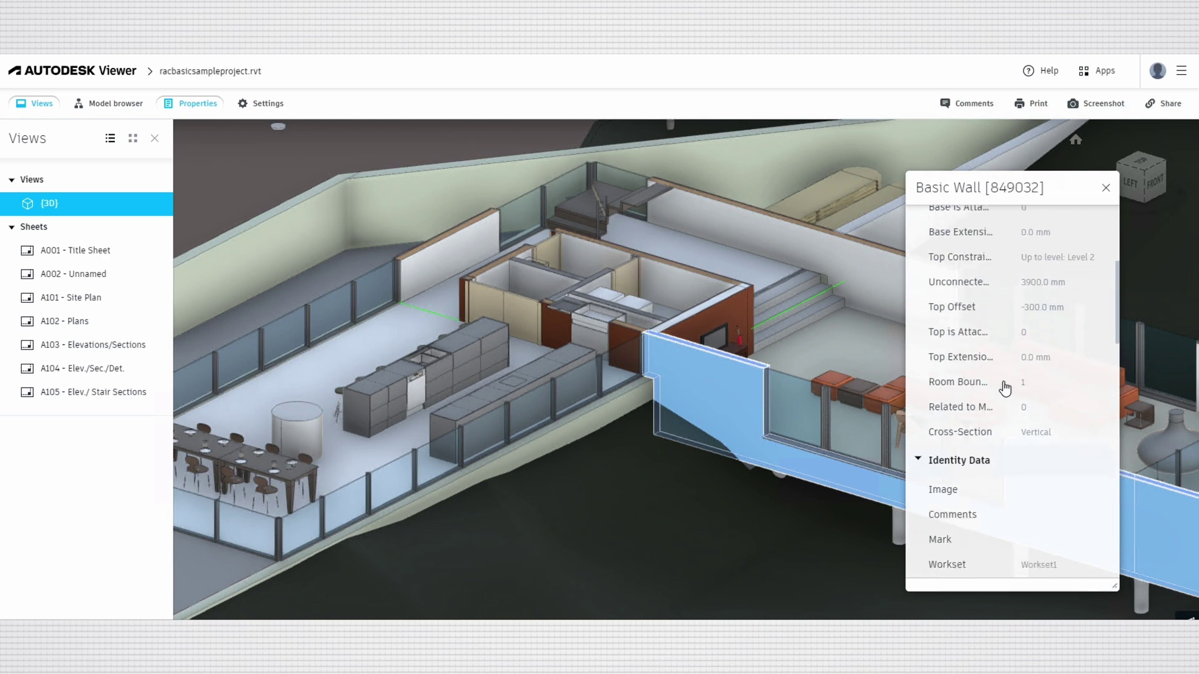
scroll(1004, 388, "down", 10)
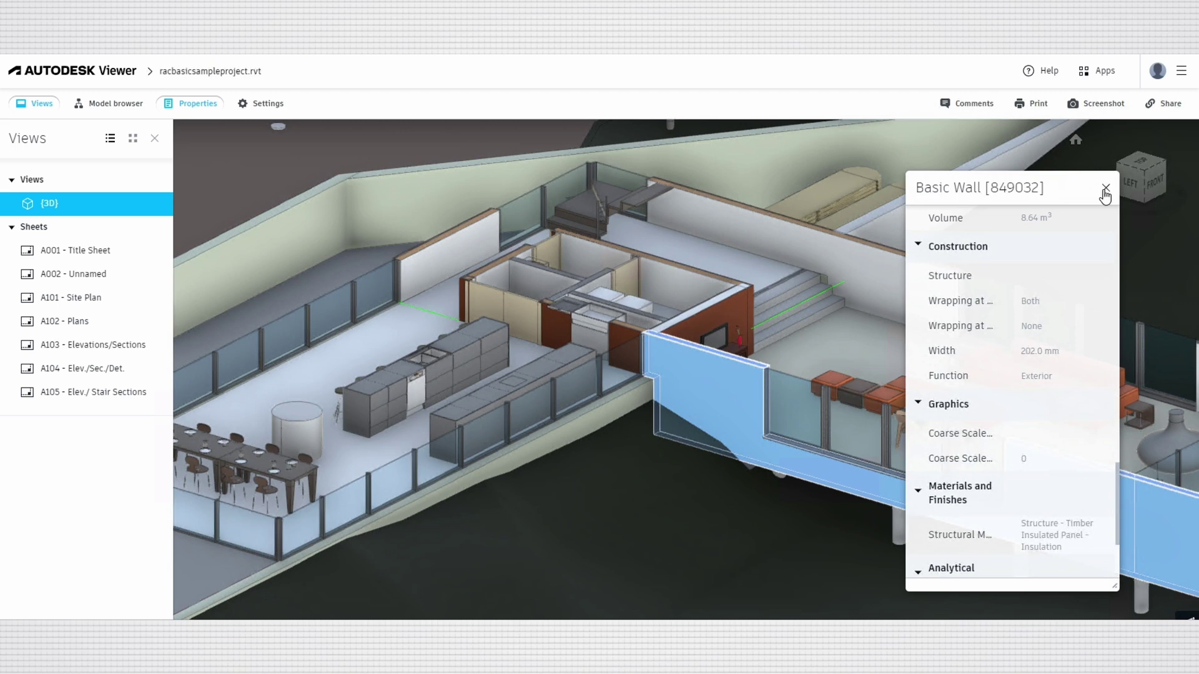
Close the Properties panel and post 'Update the properties' as a comment on the 3D view.
left_click(1104, 188)
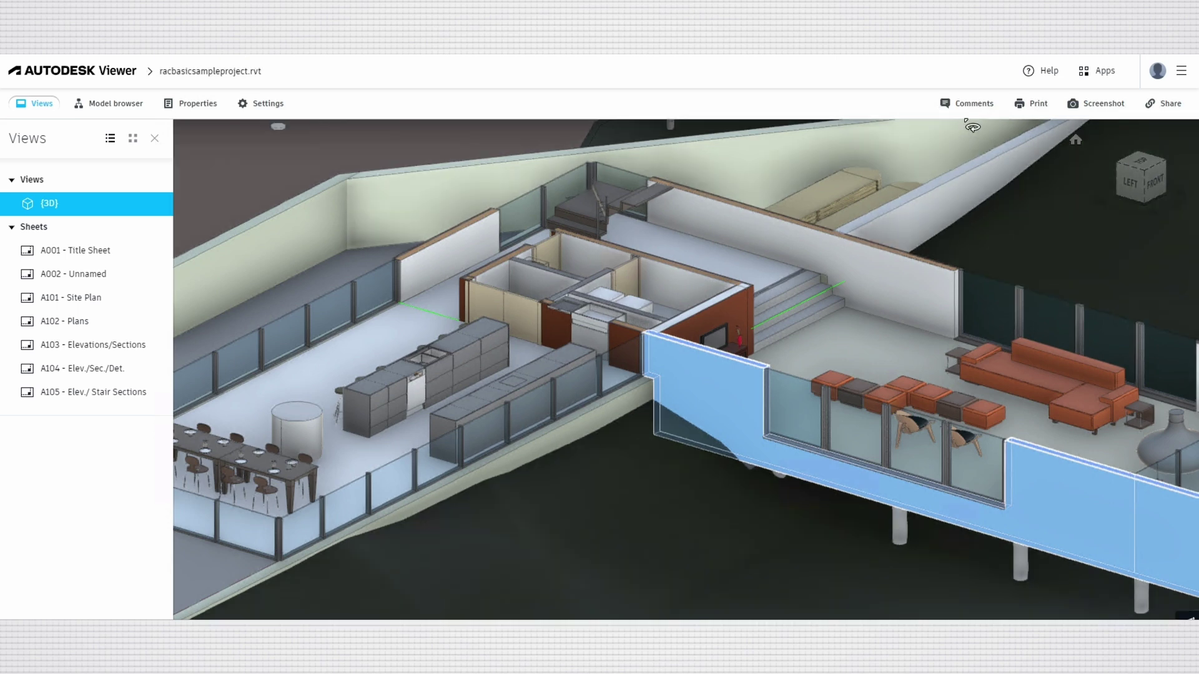
left_click(966, 106)
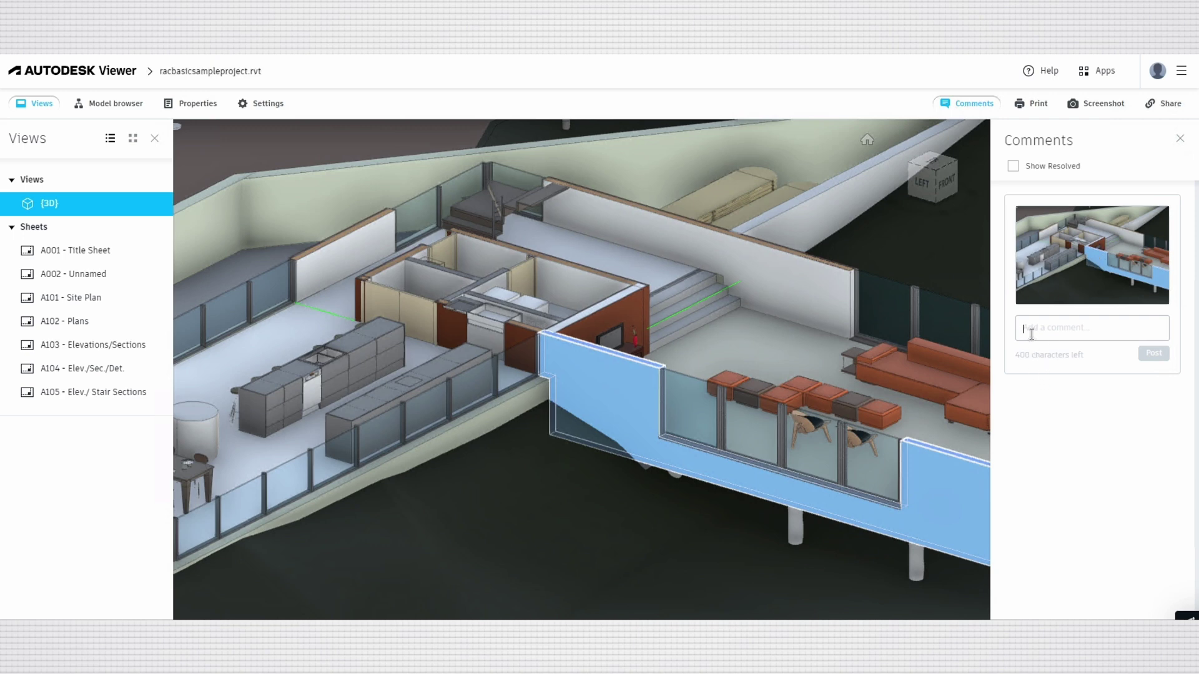
type("Us")
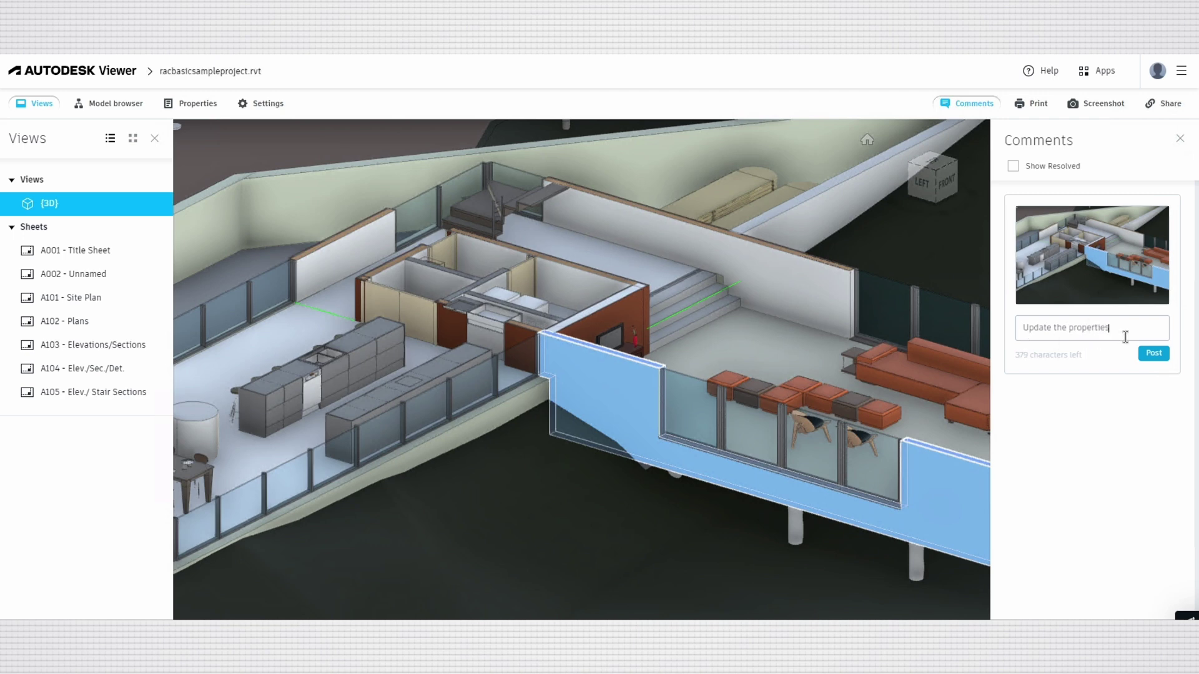
left_click(1152, 354)
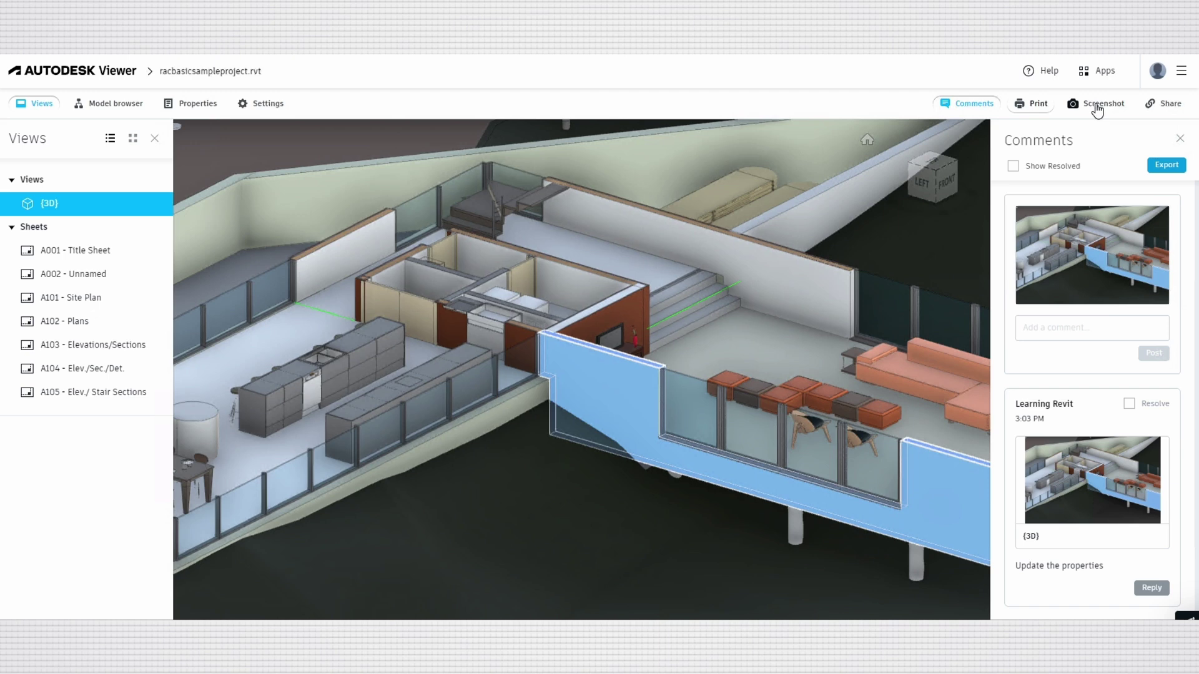
Isolate Plumbing Fixtures, Topography, Structural Columns and Doors in turn from the model browser.
left_click(1034, 106)
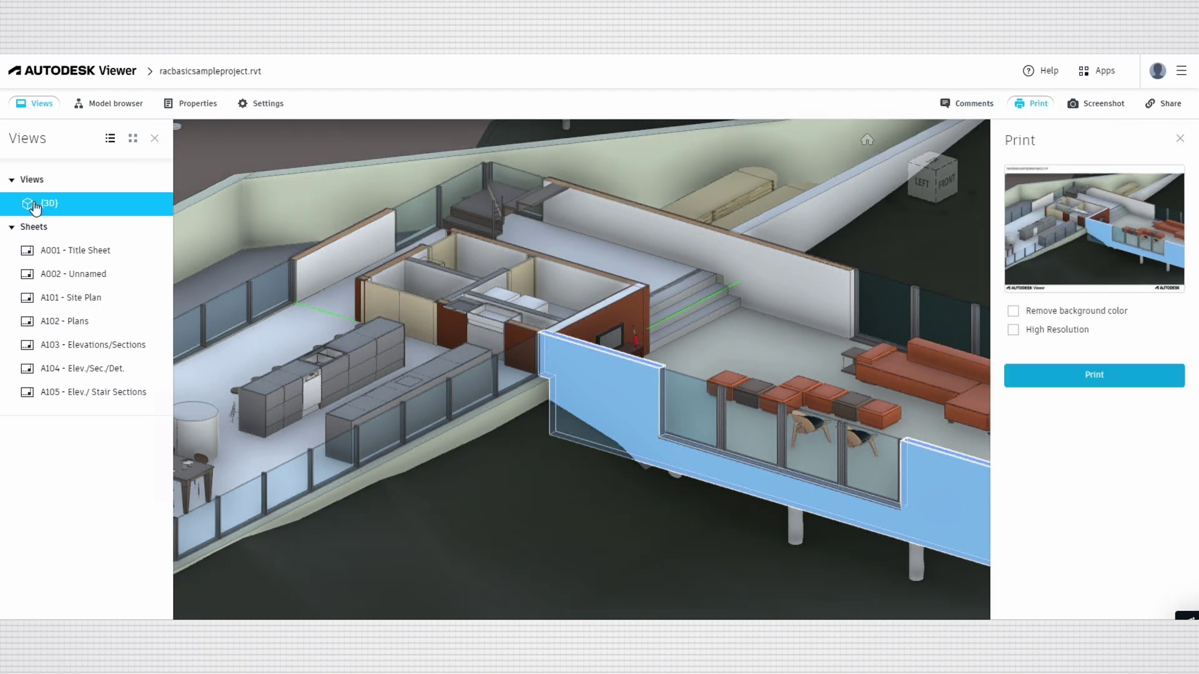
left_click(101, 108)
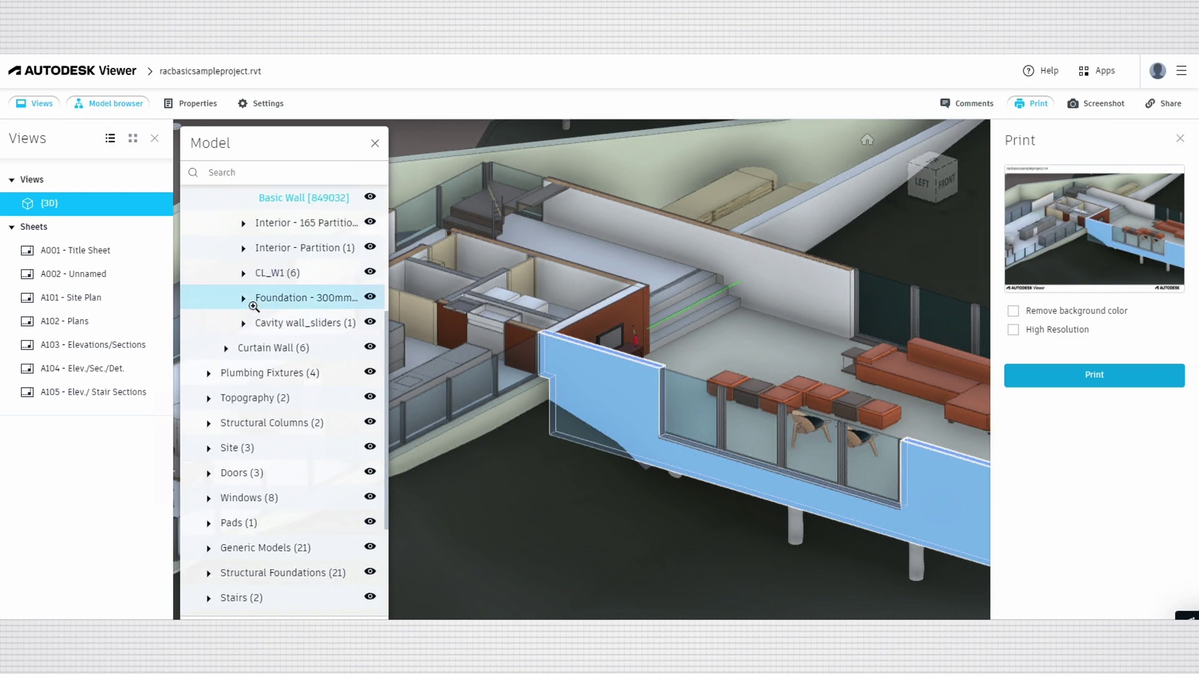
left_click(197, 376)
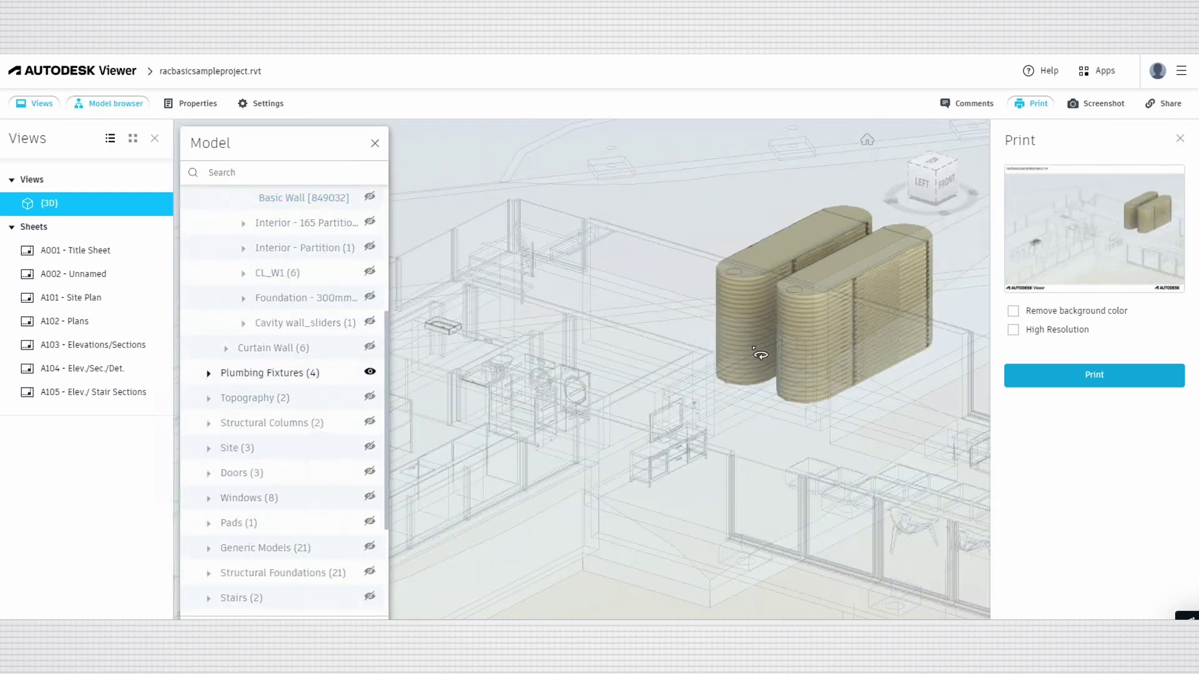
left_click(232, 400)
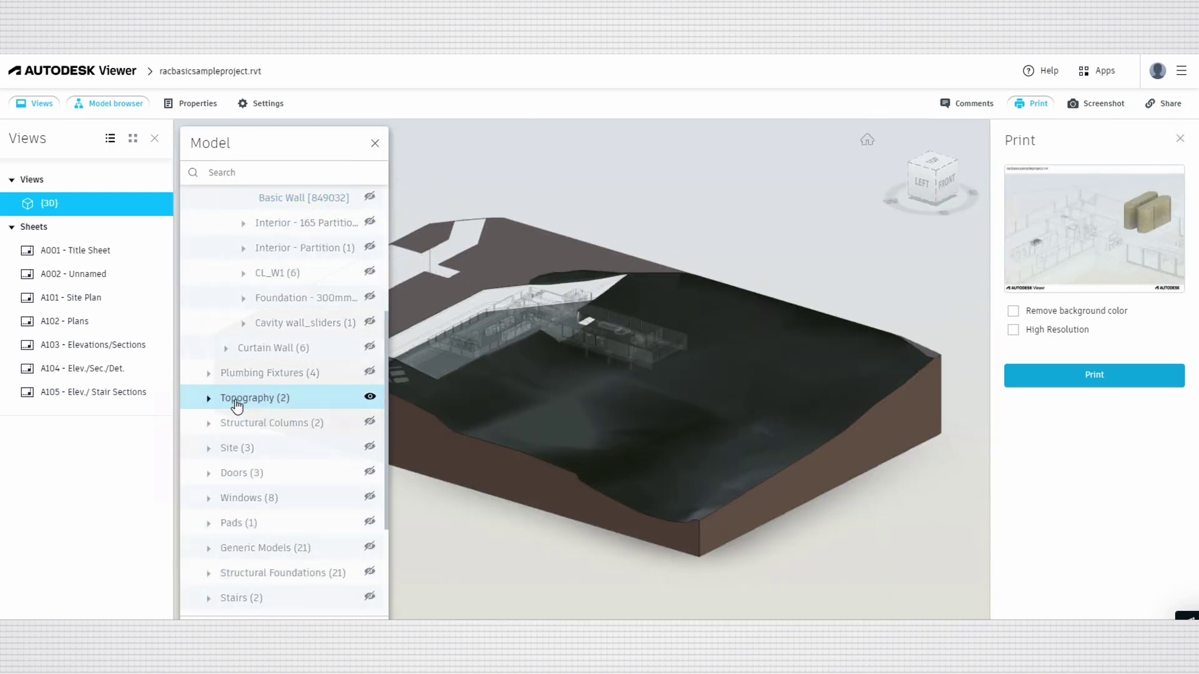
left_click(220, 424)
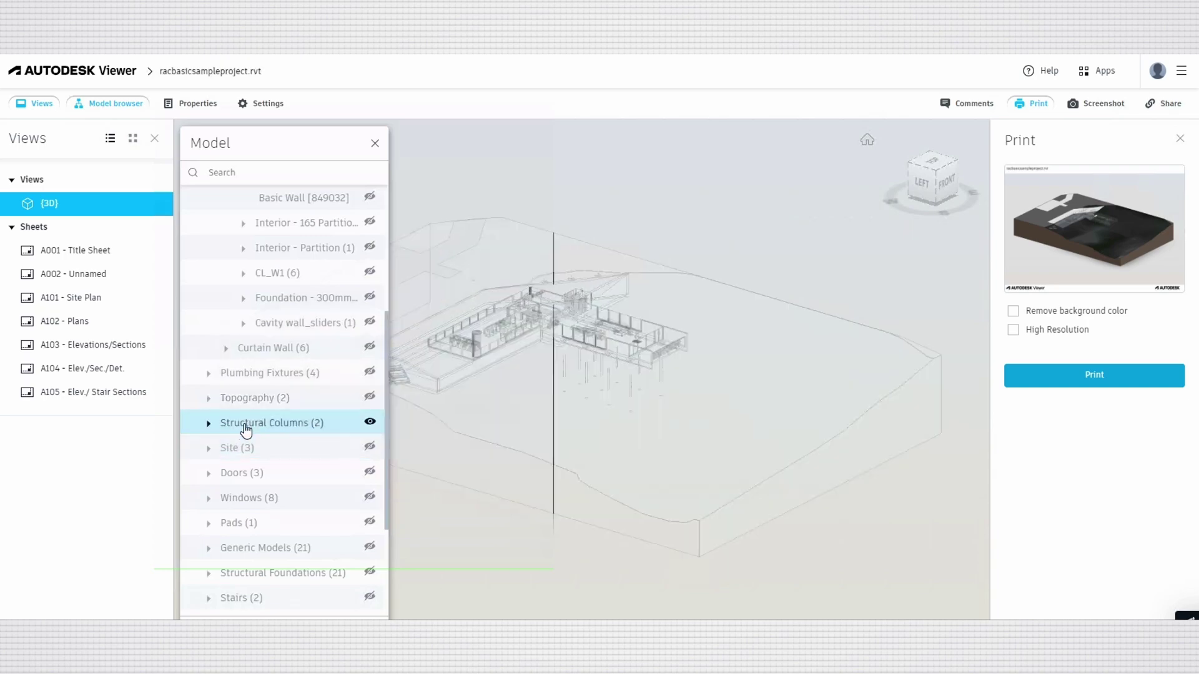
left_click(240, 473)
scroll(746, 319, "up", 3)
scroll(746, 319, "down", 5)
Close the print options and isolate Railings, then Casework, leaving only the two Casework units.
left_click(1179, 138)
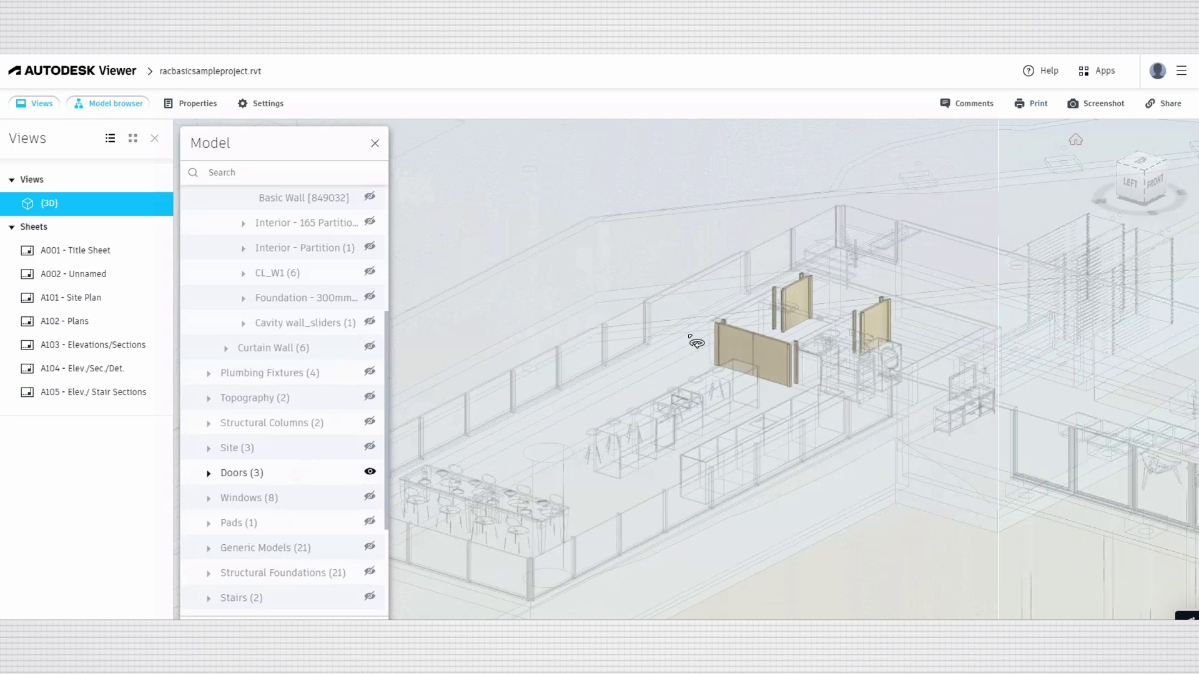
scroll(294, 469, "down", 3)
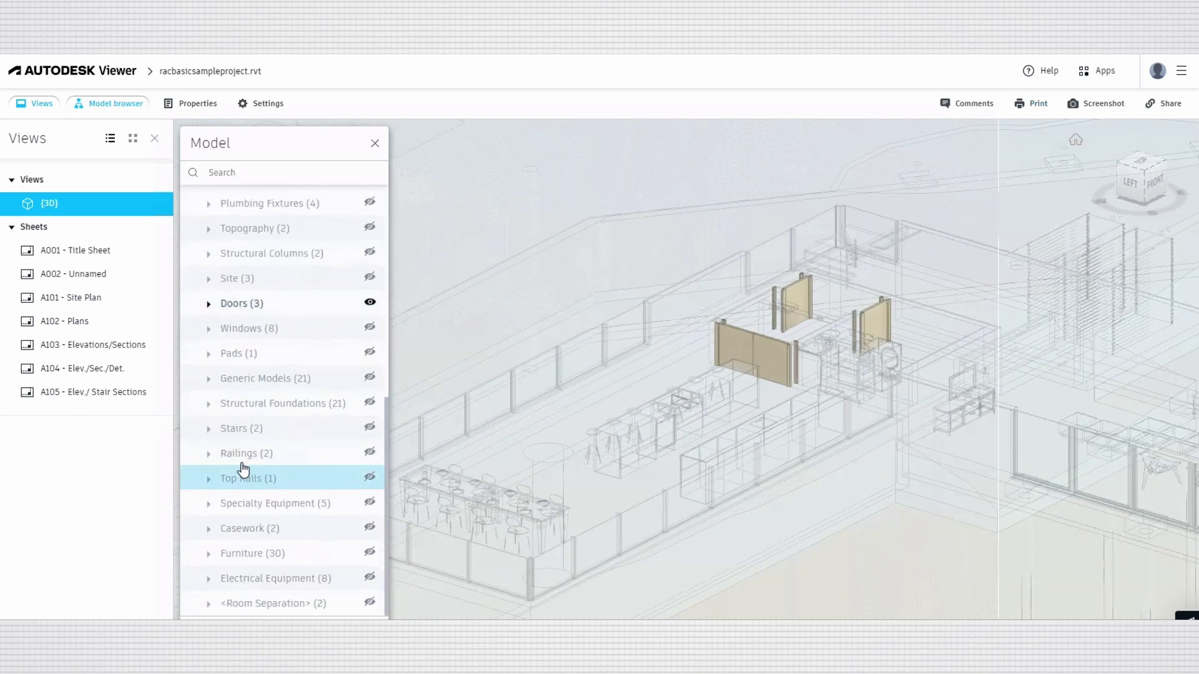
left_click(238, 454)
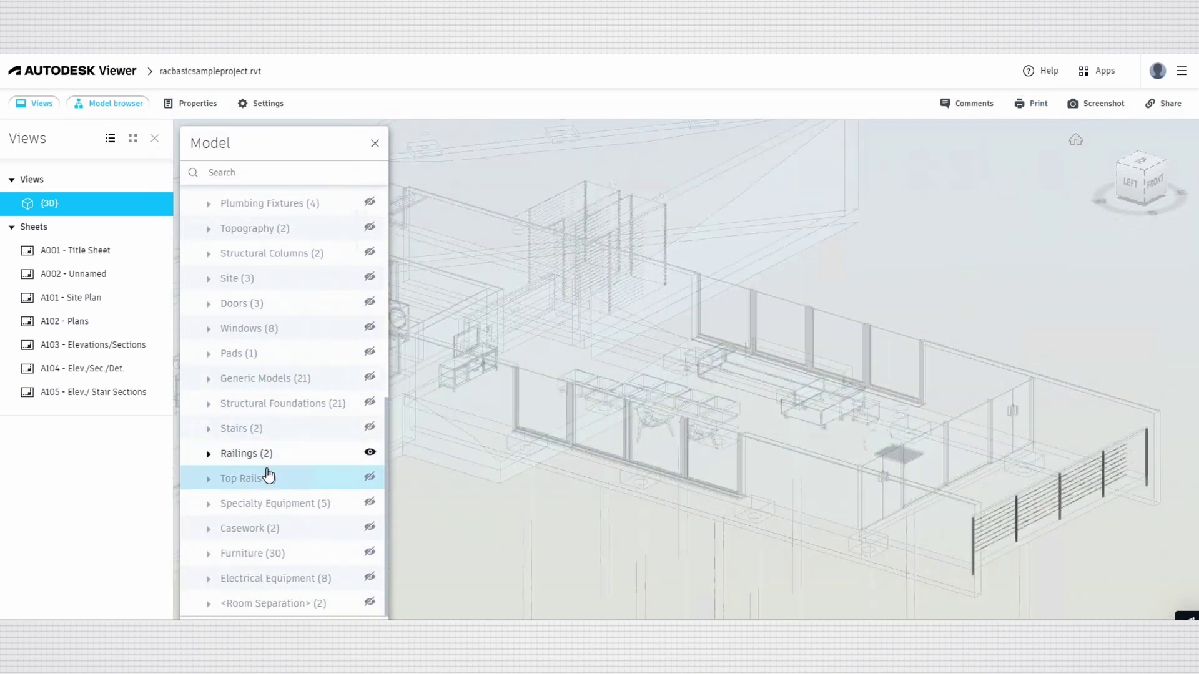
left_click(251, 528)
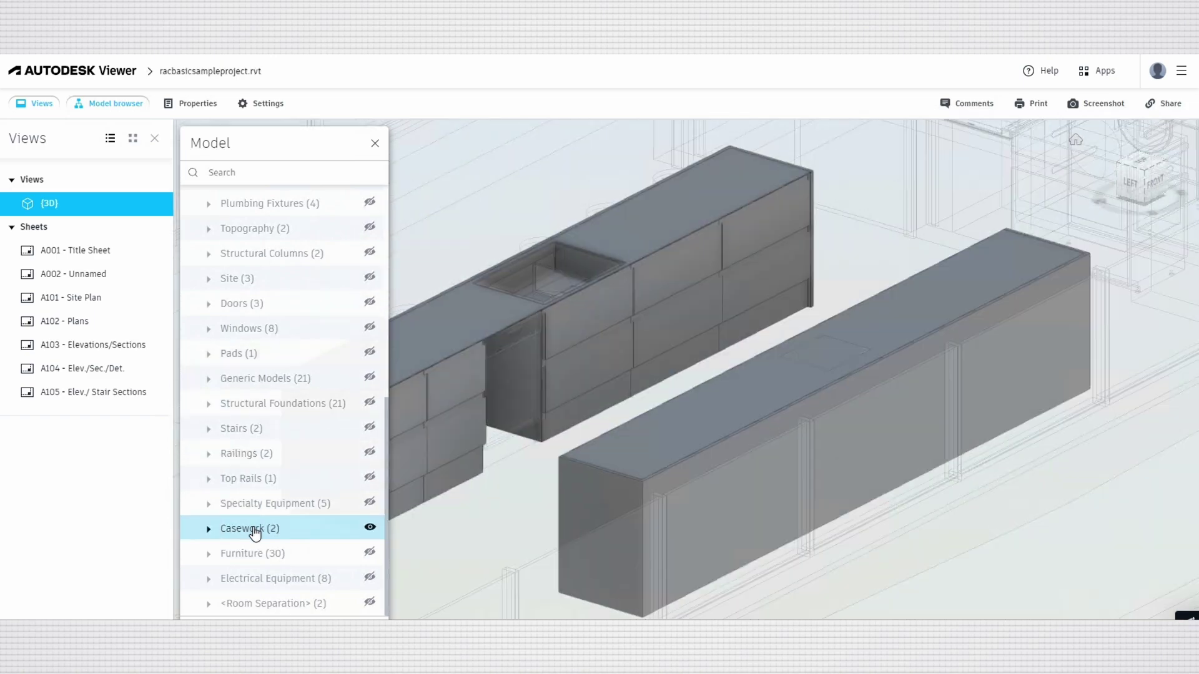
scroll(241, 241, "up", 1)
scroll(241, 240, "up", 6)
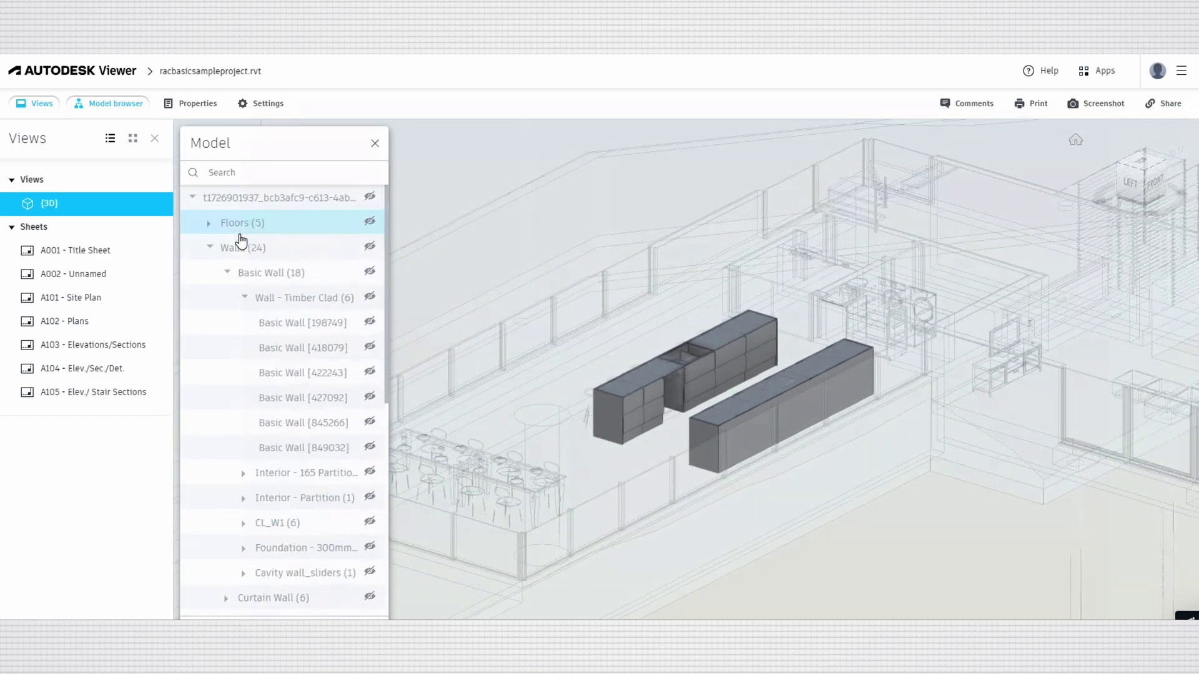
left_click(210, 247)
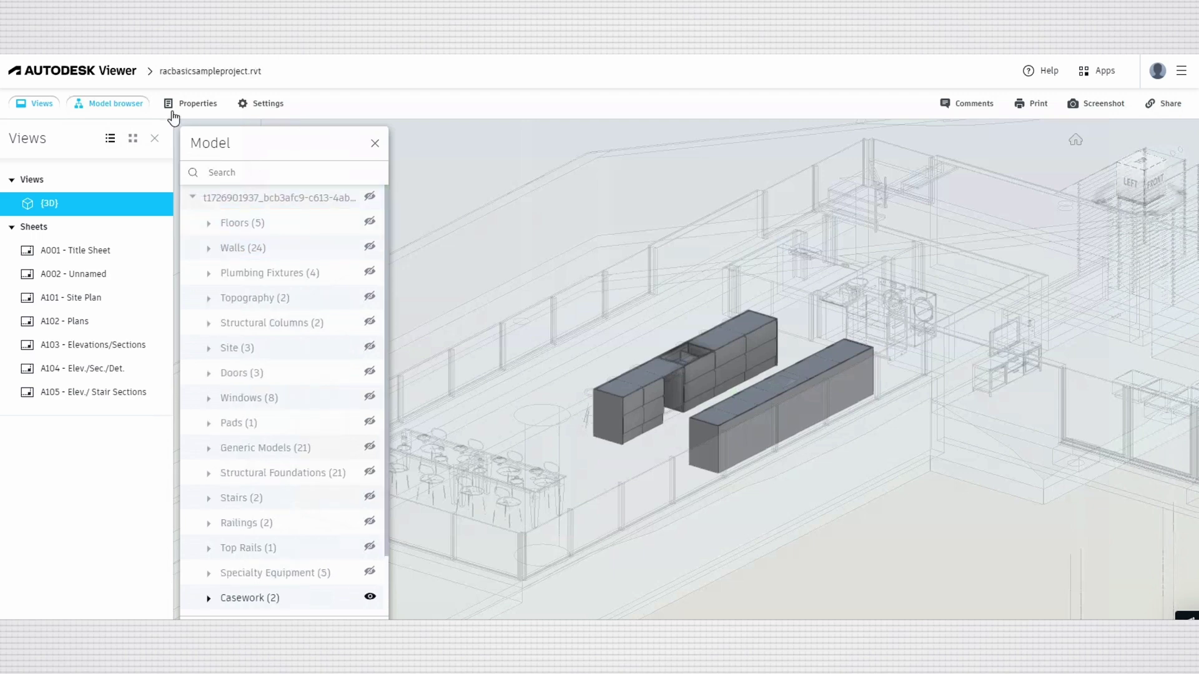
Glance at the 3D view properties, close the model tree and open the viewer Settings.
left_click(187, 103)
left_click(195, 105)
left_click(374, 143)
left_click(254, 106)
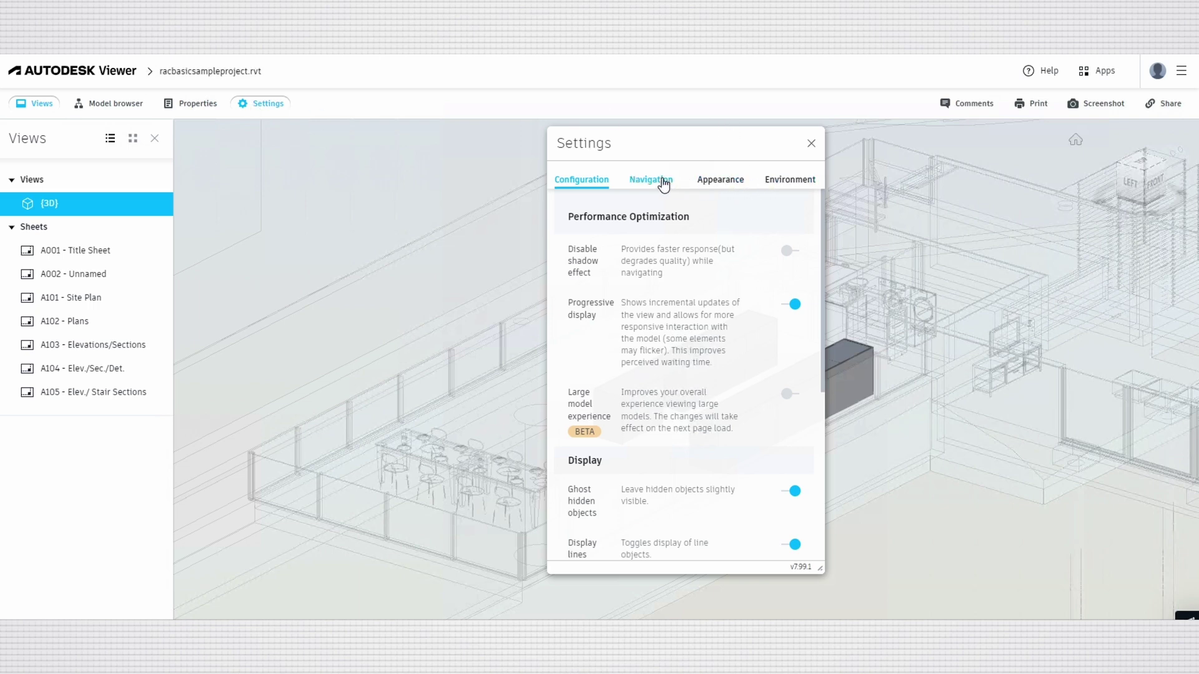
Browse the Navigation, Appearance and Environment settings, then Configuration, Navigation and Appearance again.
left_click(663, 181)
left_click(739, 181)
left_click(784, 183)
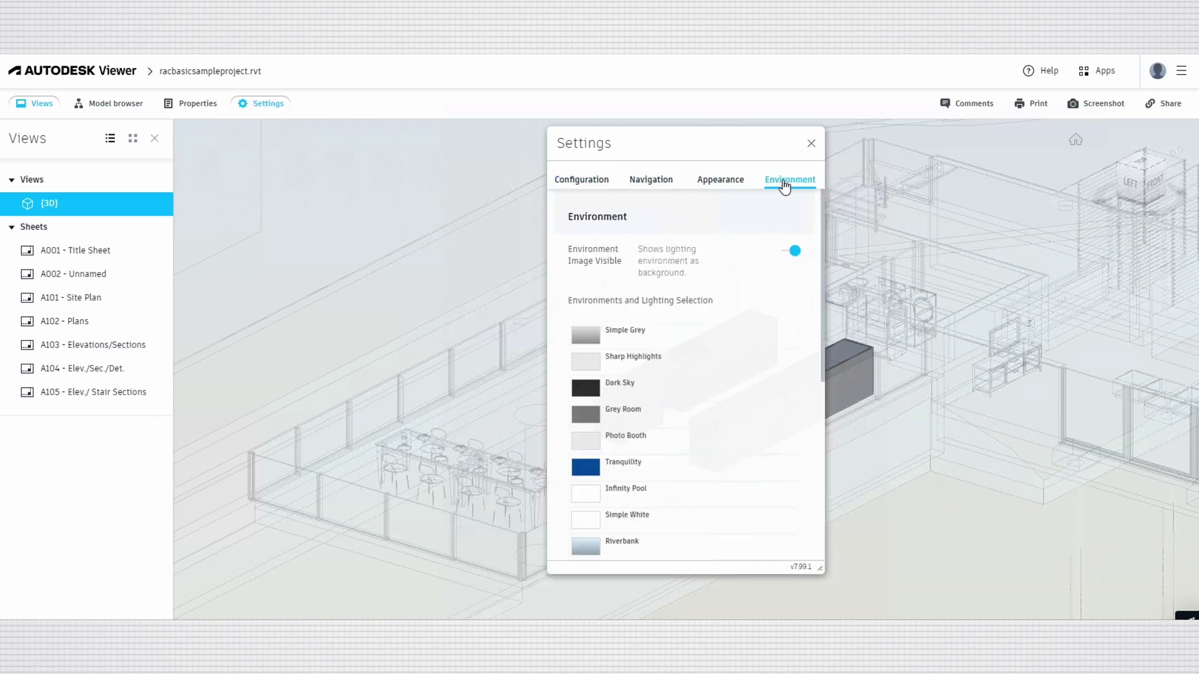
scroll(661, 431, "down", 1)
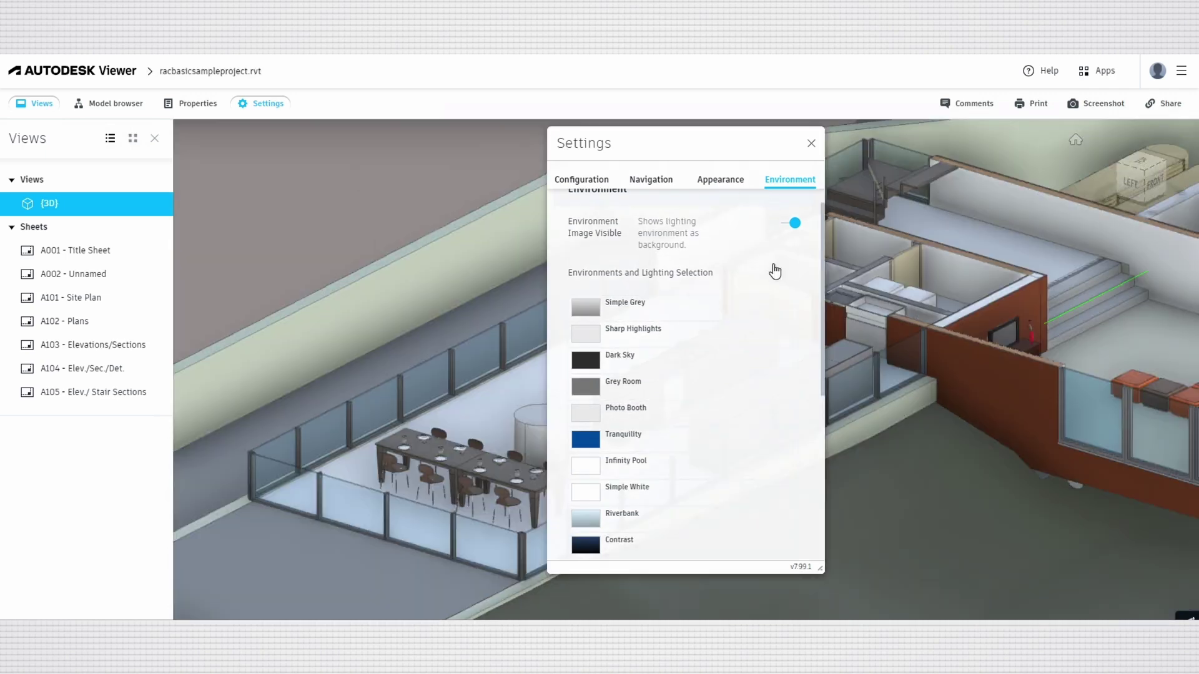
scroll(615, 421, "down", 5)
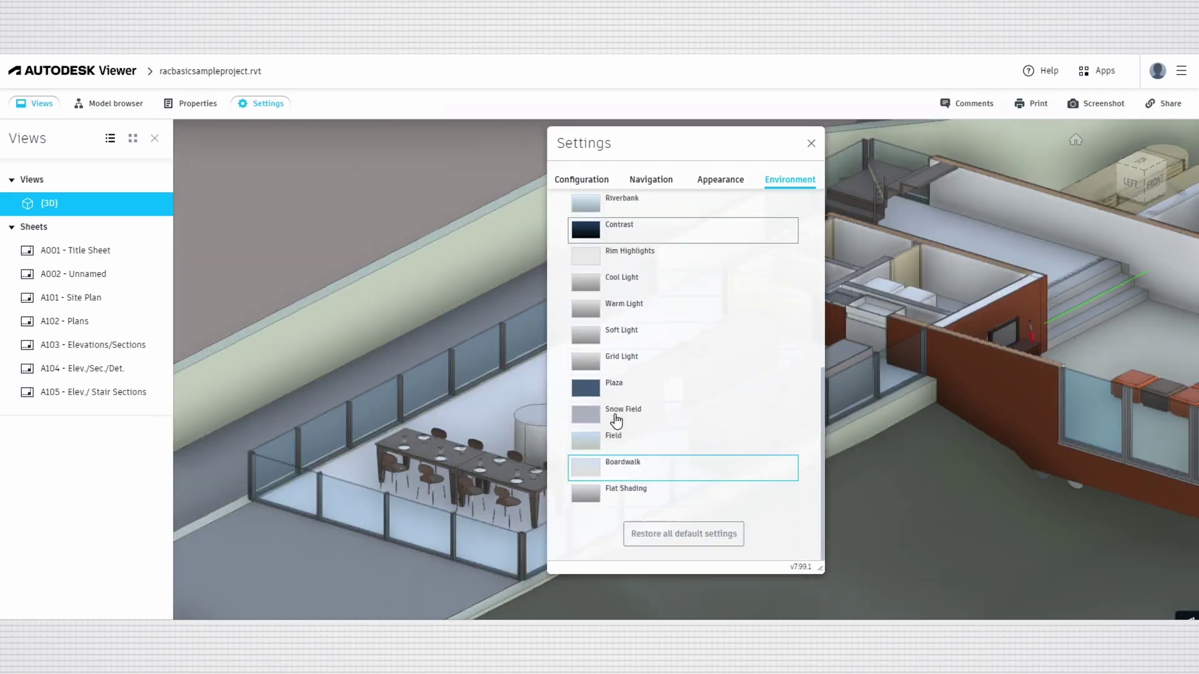
scroll(617, 418, "up", 5)
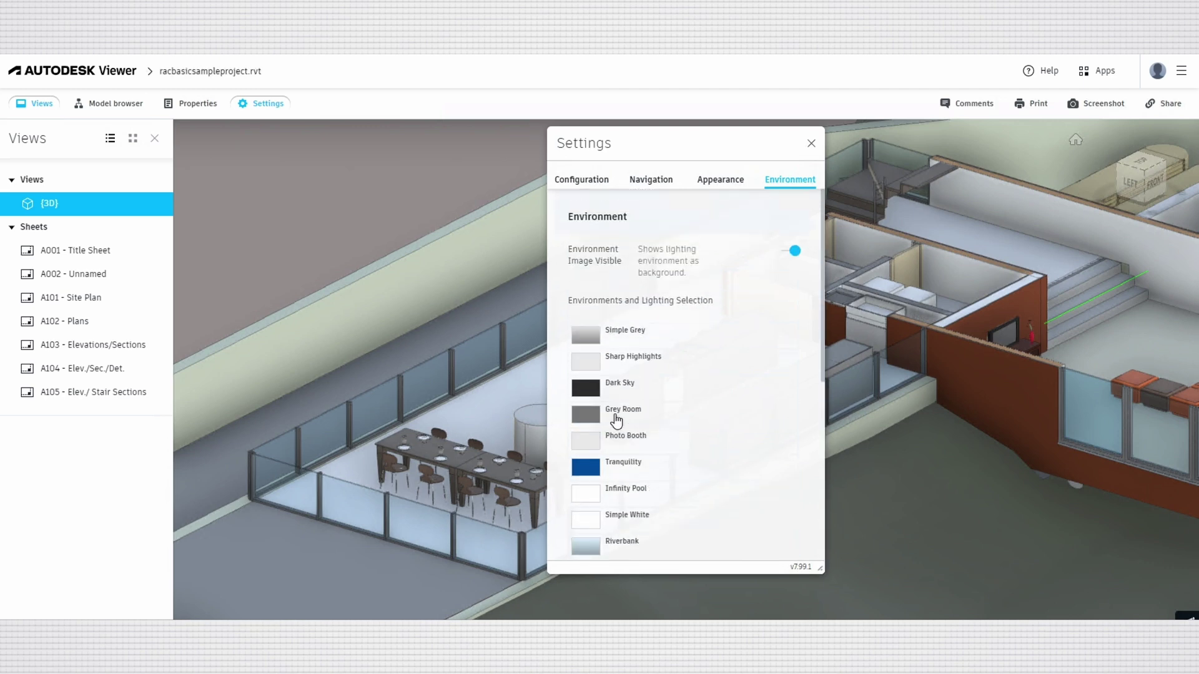
left_click(581, 182)
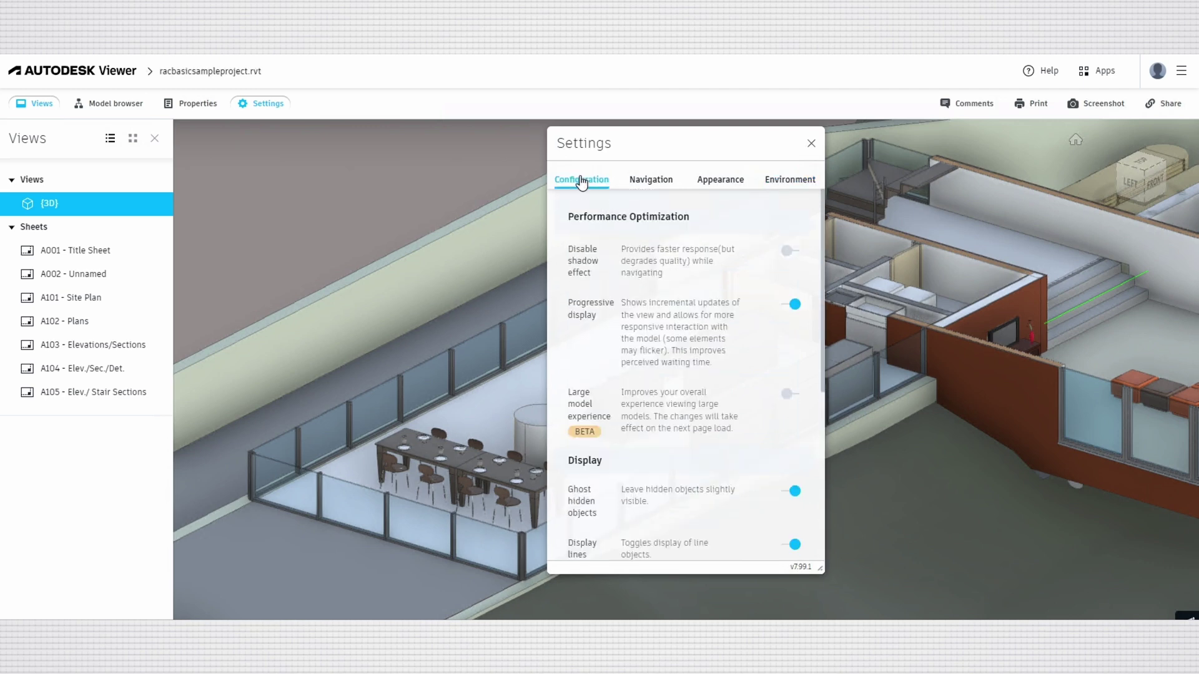
left_click(645, 182)
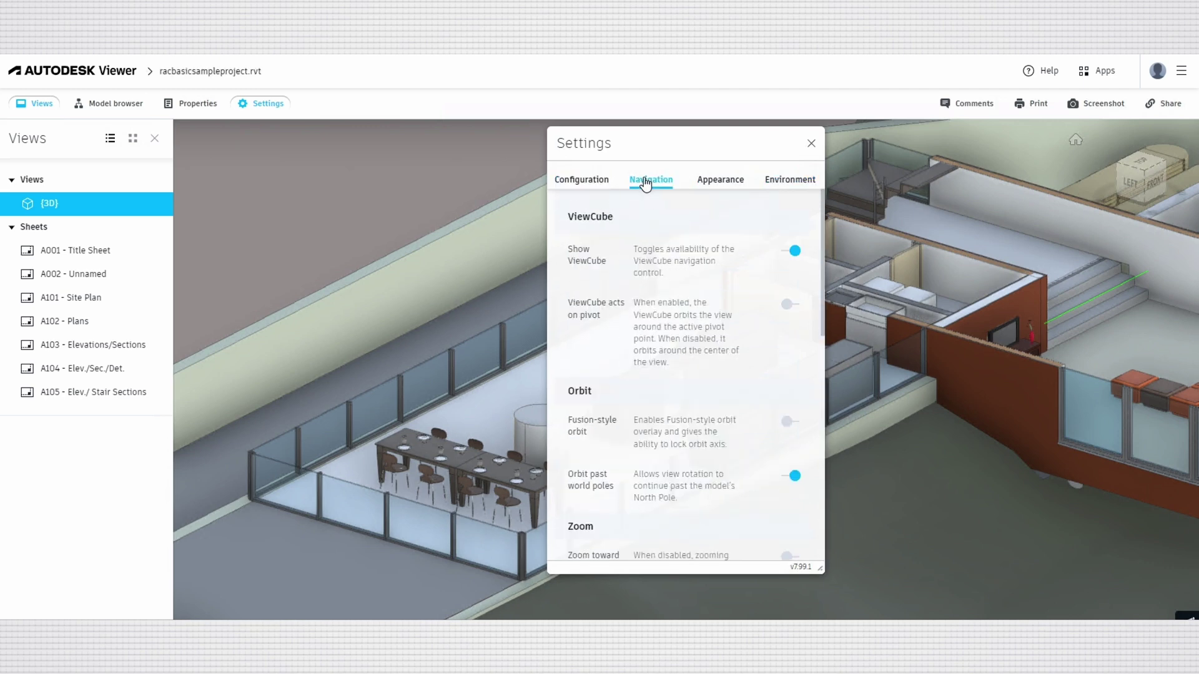
left_click(719, 184)
Close Settings and orbit and zoom out to show more site around the house.
left_click(268, 103)
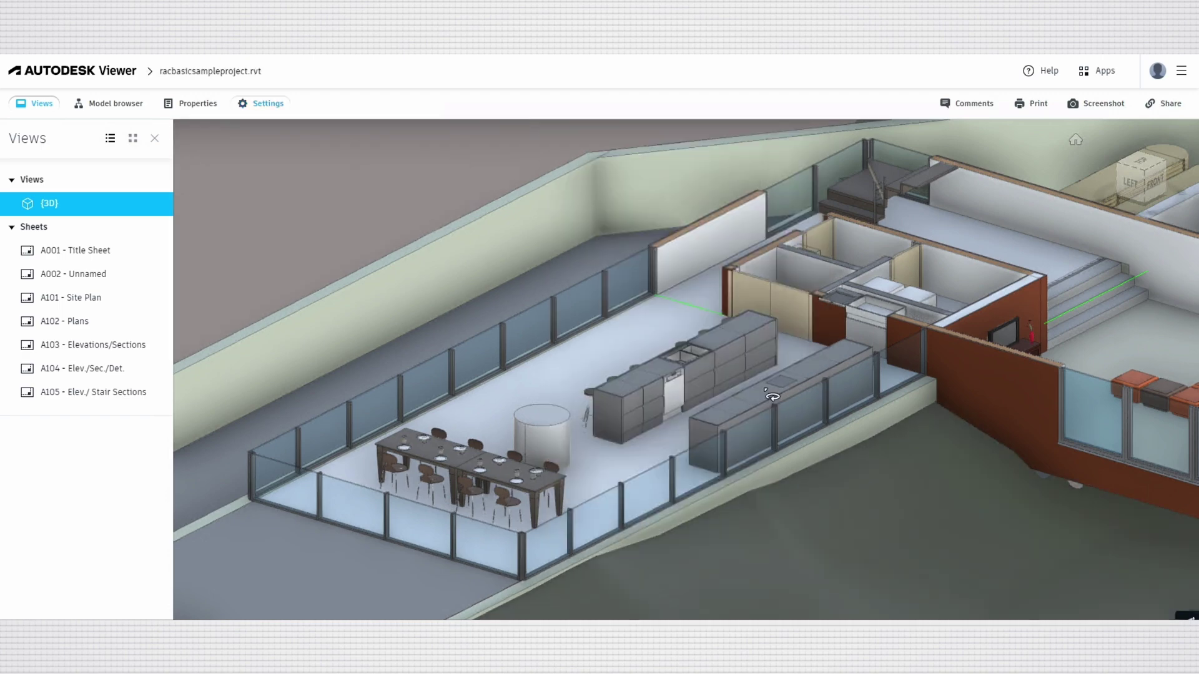
left_click_drag(438, 291, 668, 308)
scroll(668, 308, "down", 5)
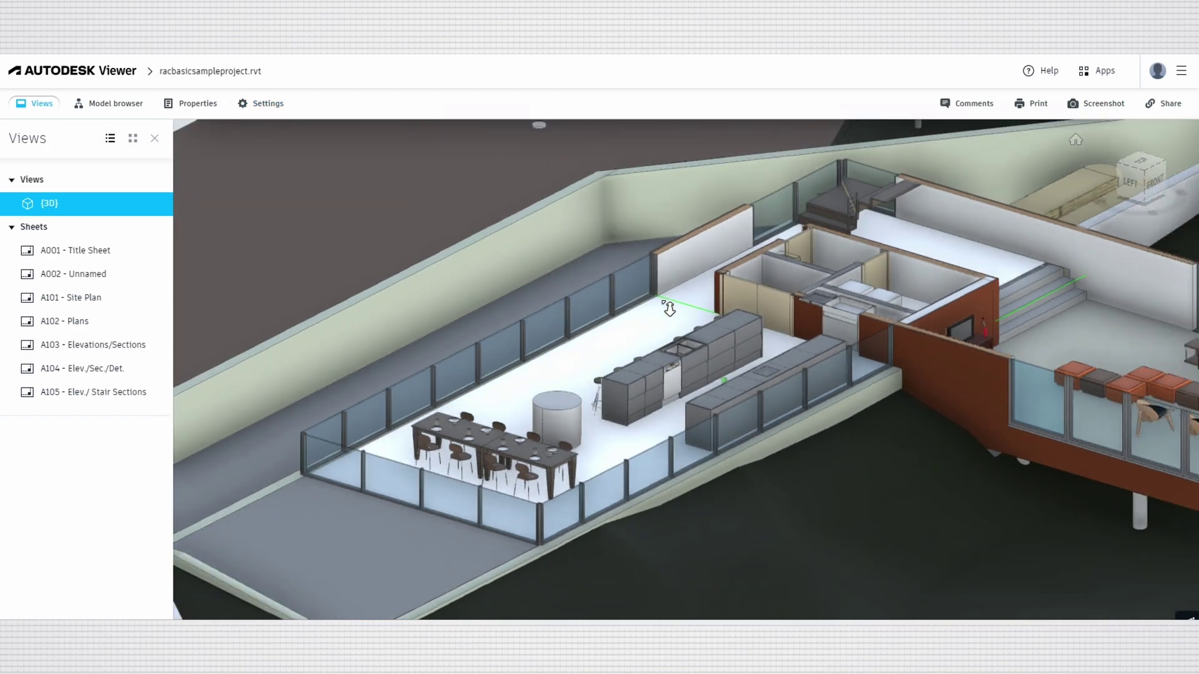
Open and close the Autodesk products list, then toggle the views between thumbnails and list.
left_click(1094, 73)
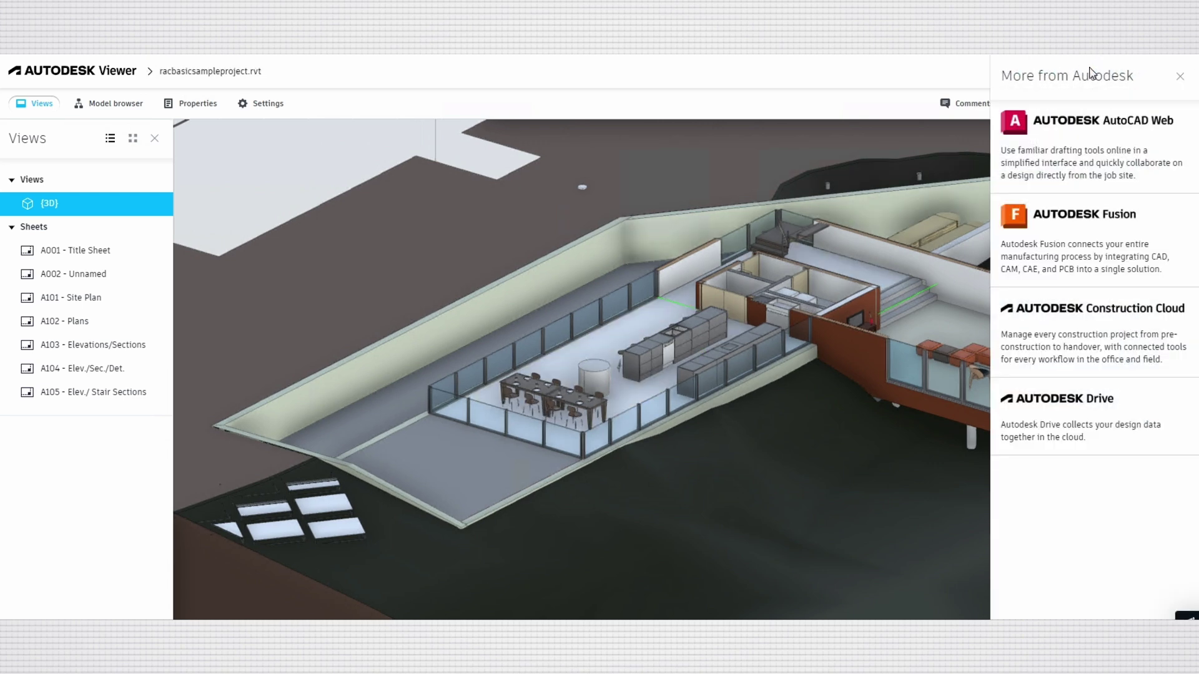
left_click(1189, 78)
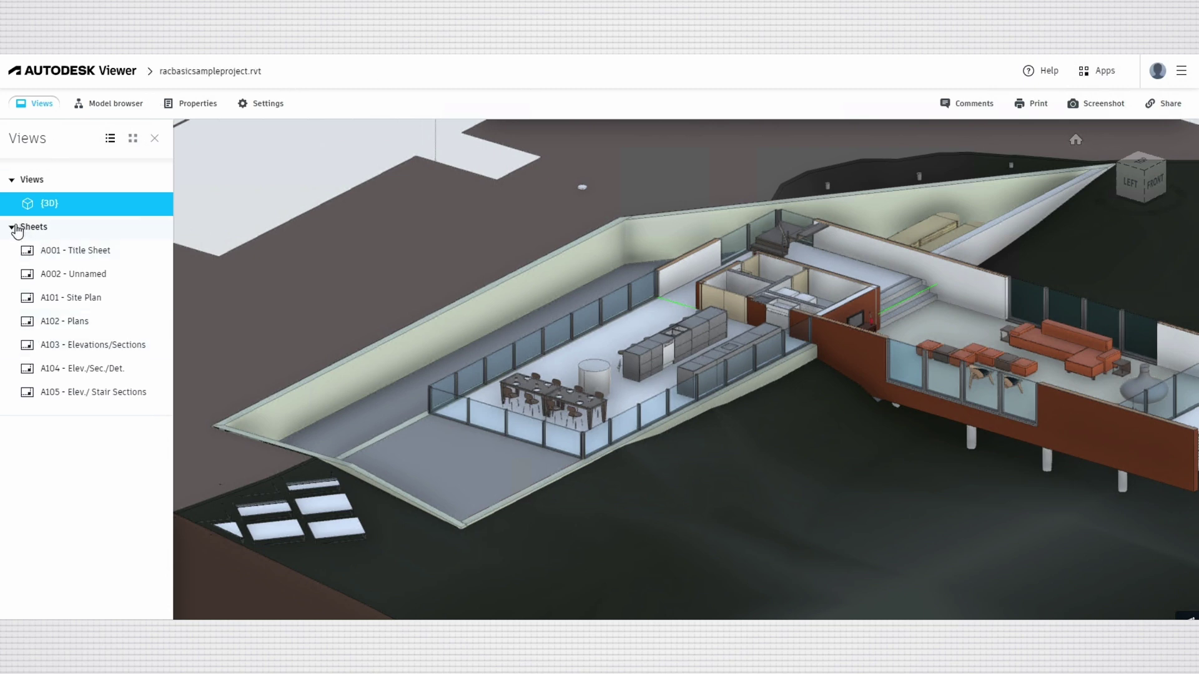
left_click(132, 139)
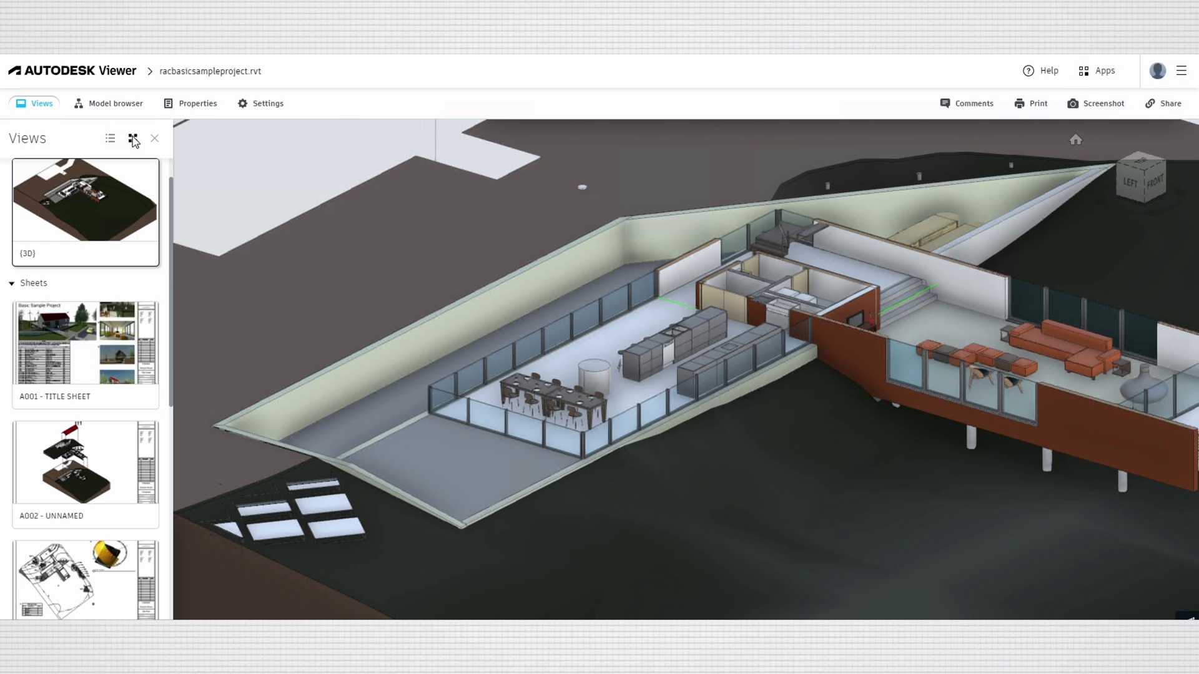
left_click(110, 138)
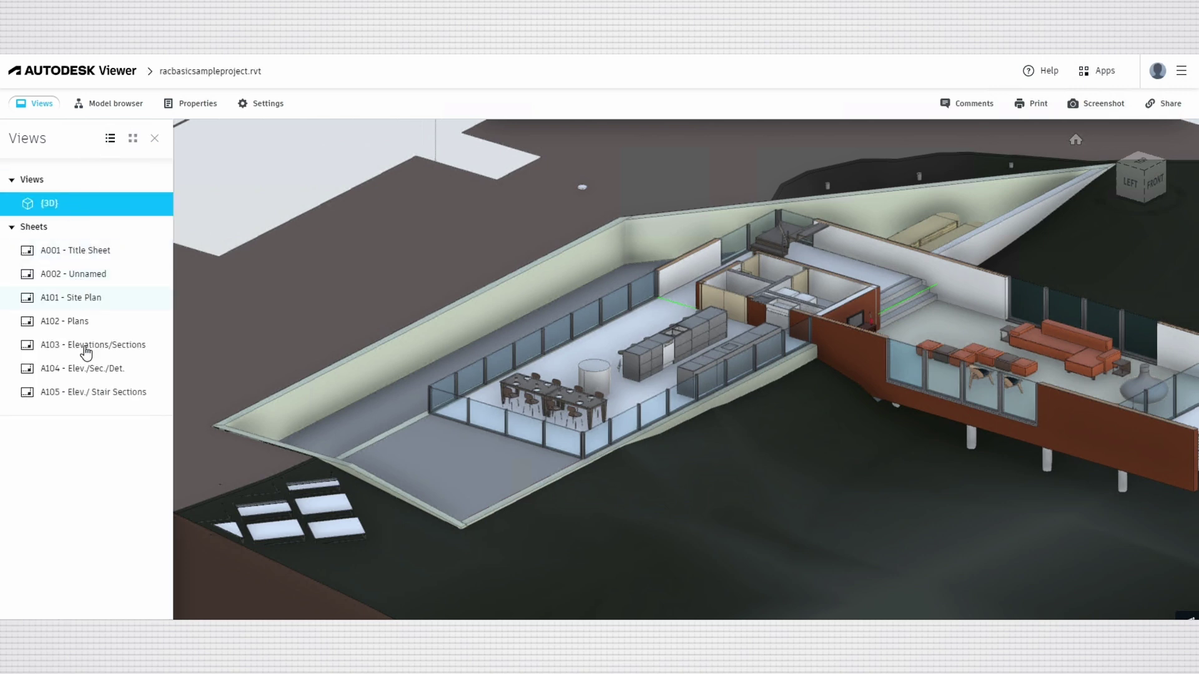
Copy the 30-day share link for the design, then hide the views and sheets list.
left_click(1162, 105)
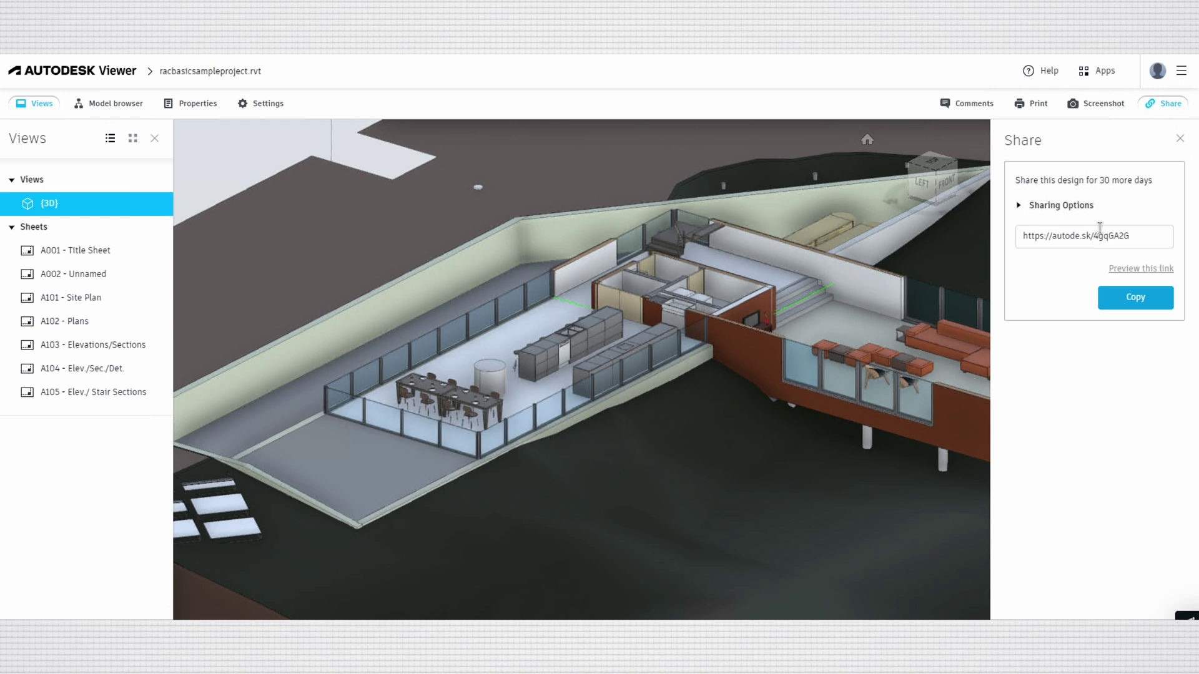
left_click(1136, 305)
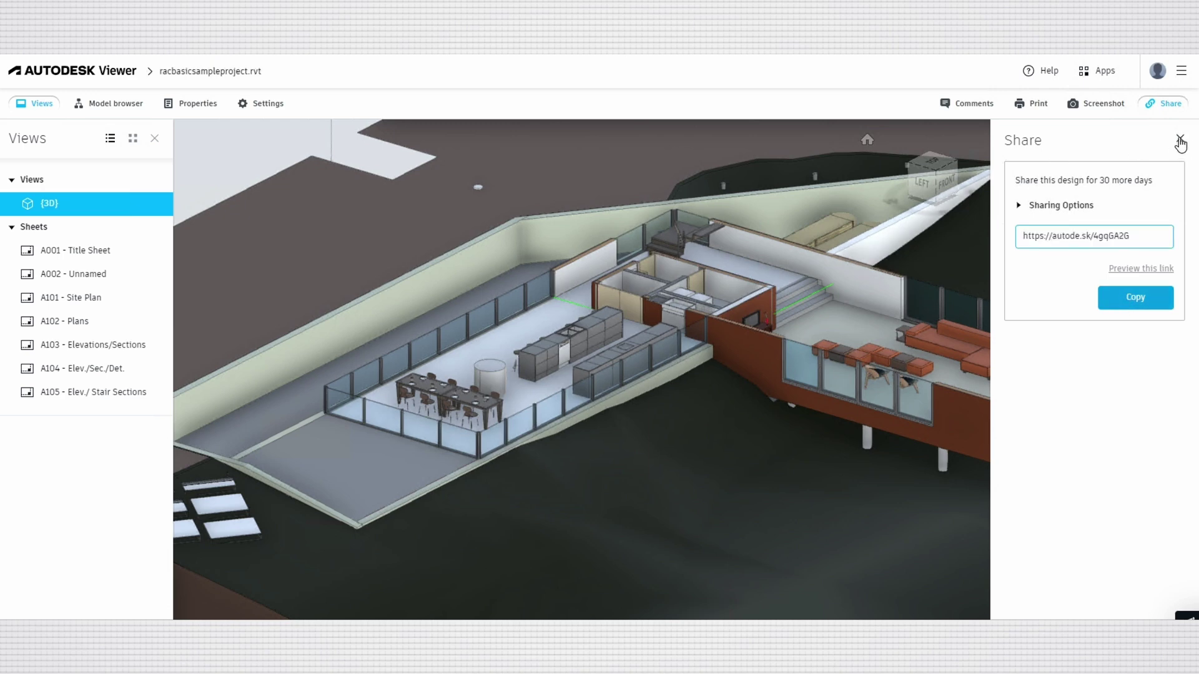
left_click(1180, 141)
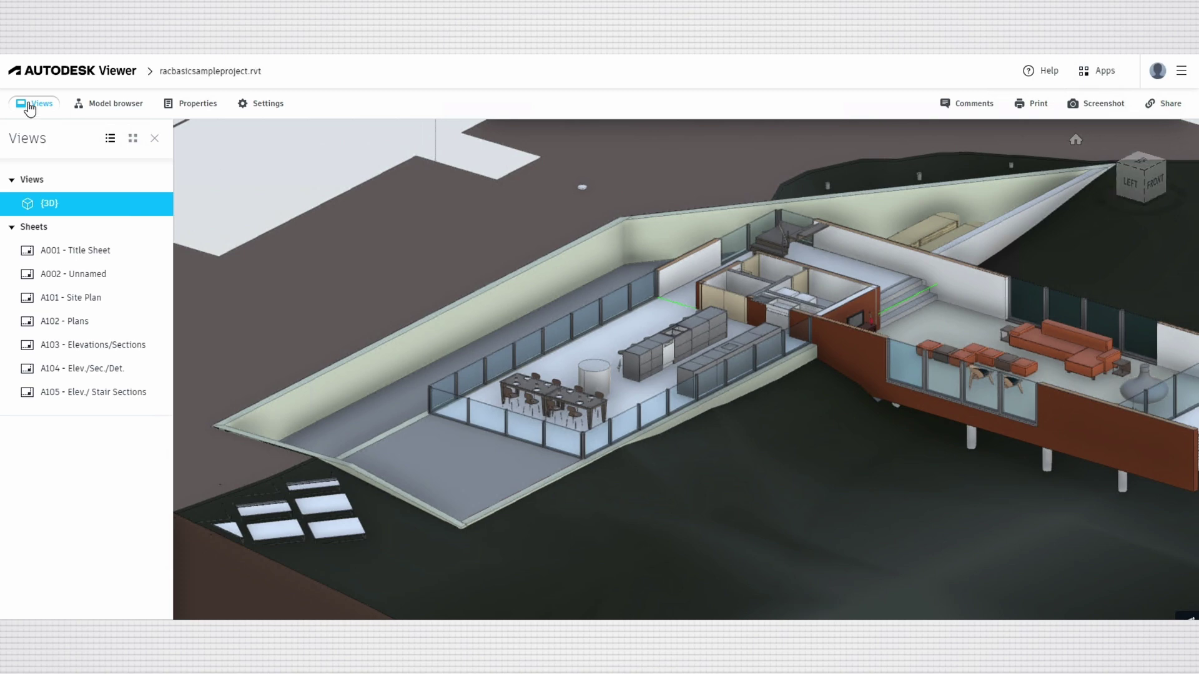
left_click(29, 107)
Go to the Design Views page and switch between the Shared with me and Owned by me lists.
left_click(1165, 74)
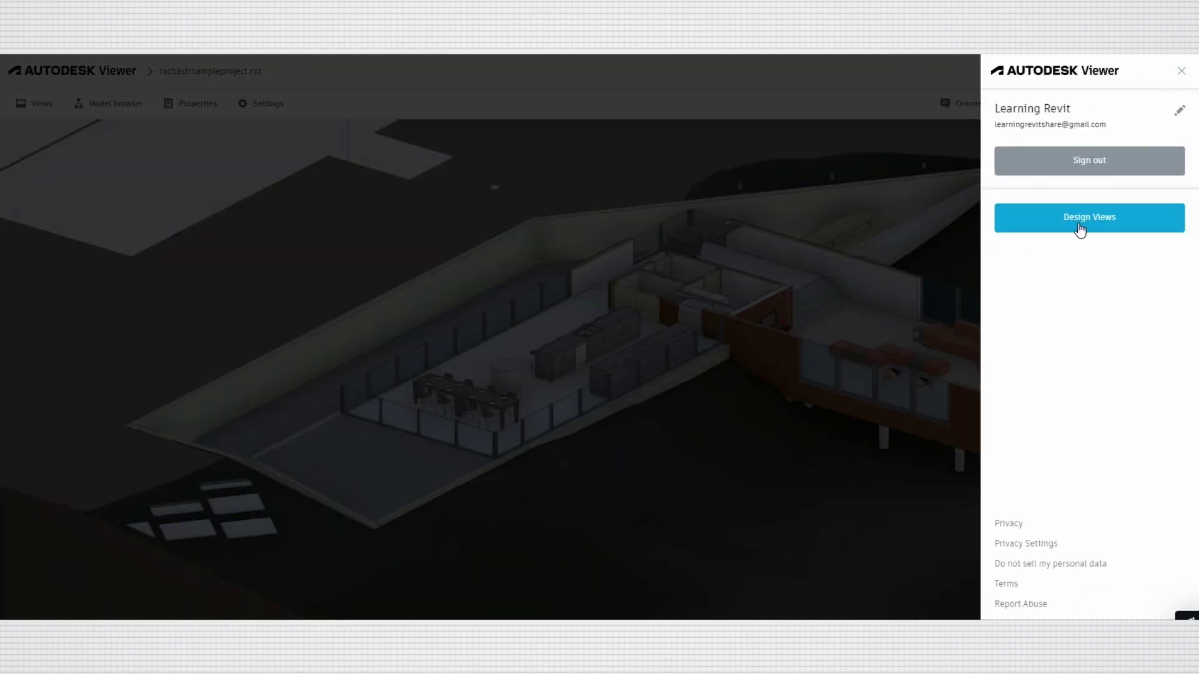
left_click(1078, 226)
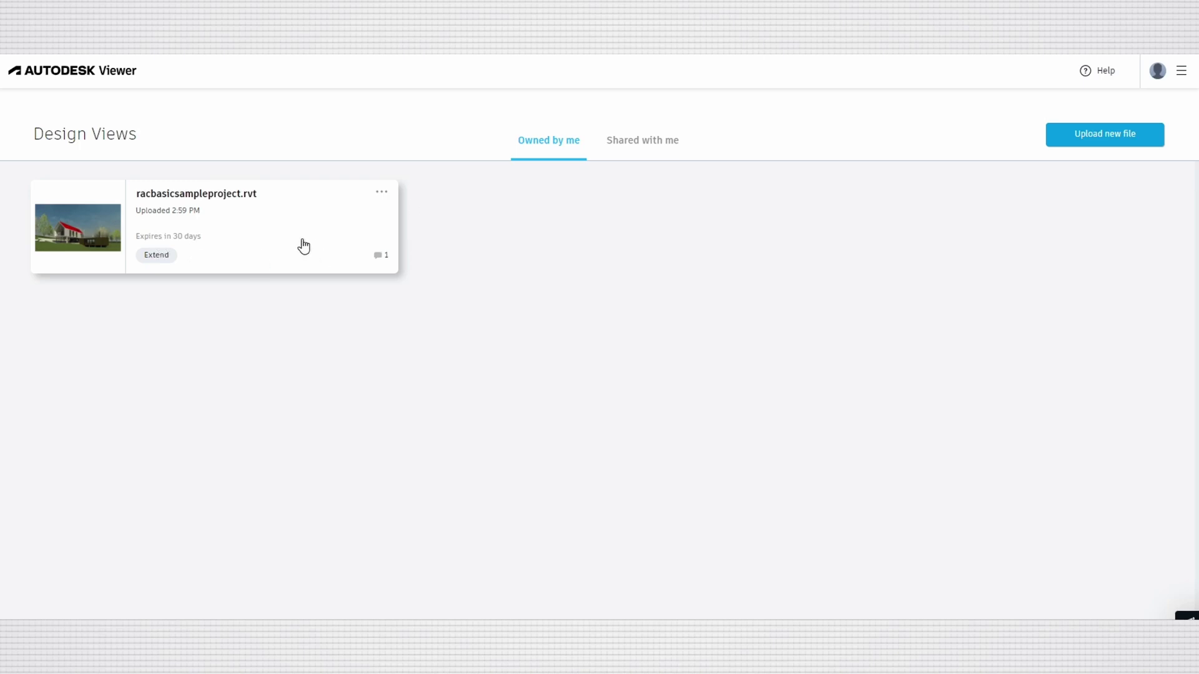
left_click(379, 256)
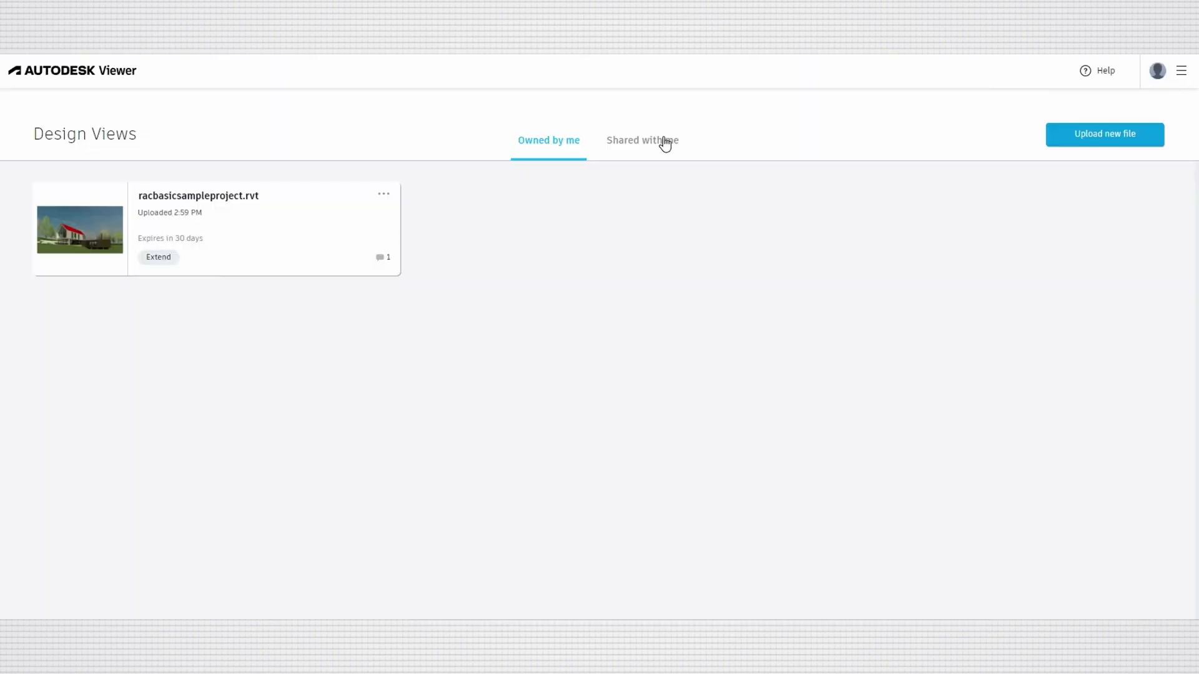
left_click(602, 141)
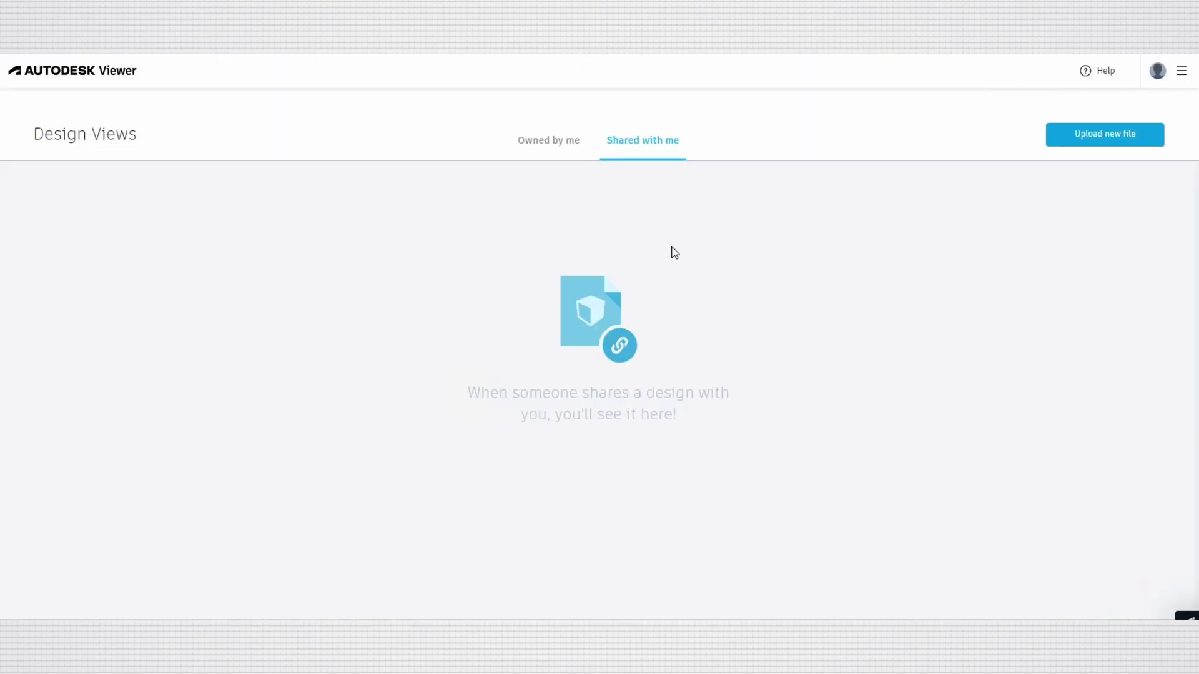
left_click(528, 141)
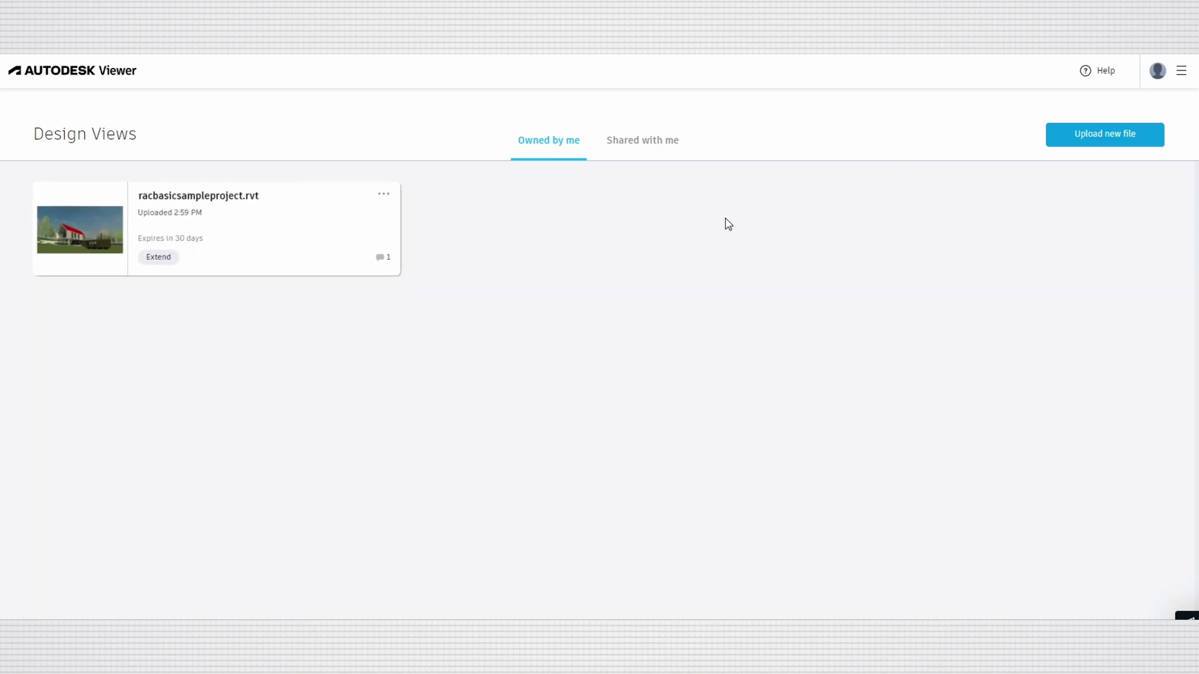
Start and cancel a new file upload, then reopen racbasicsampleproject.rvt in the viewer.
left_click(1182, 74)
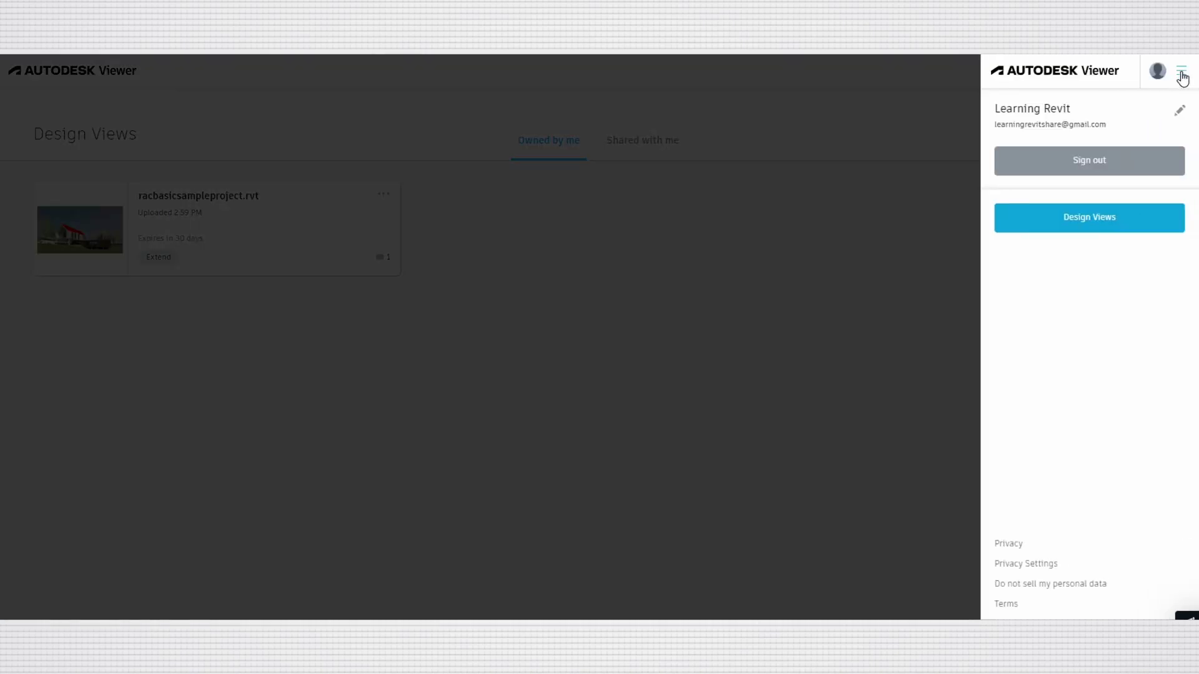
left_click(1182, 74)
left_click(1157, 142)
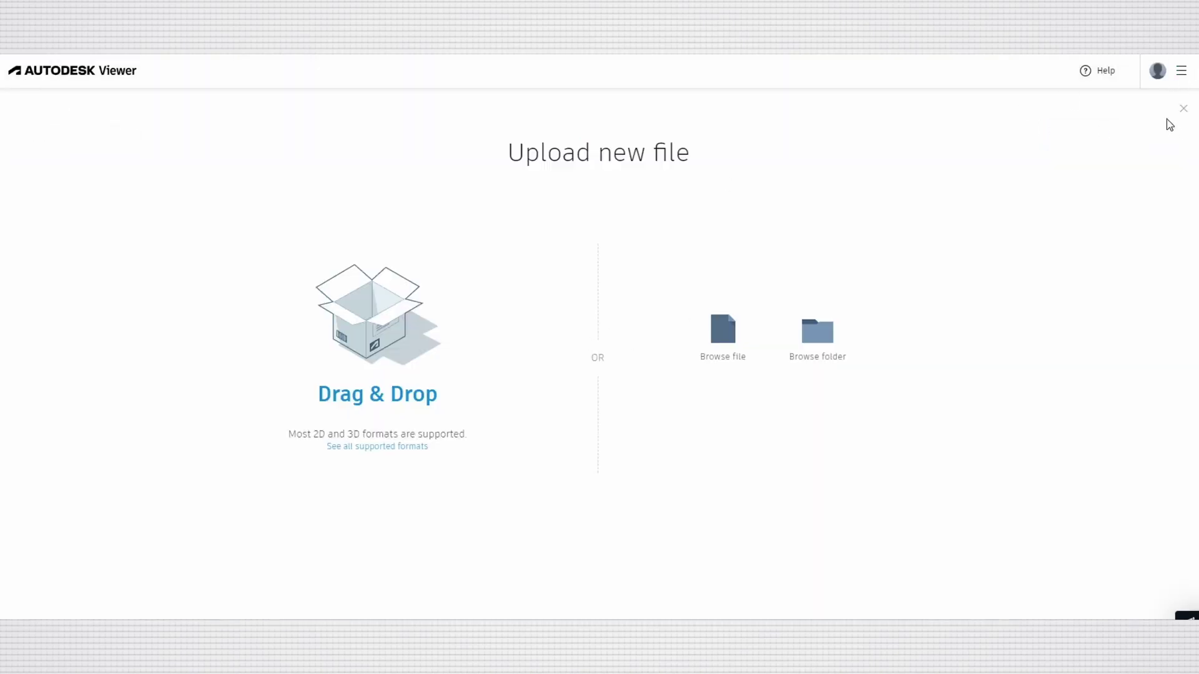
left_click(1183, 109)
left_click(74, 223)
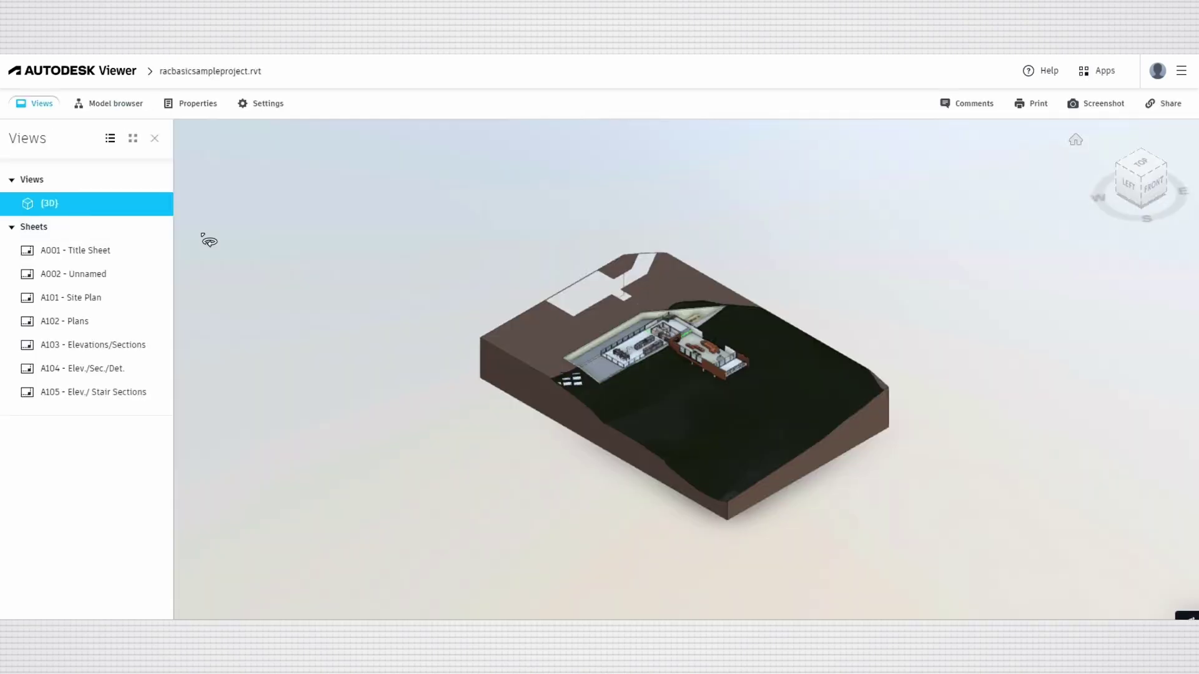
Isolate the Floors (5) category in the model browser, briefly expanding its Floor subgroup.
left_click(111, 110)
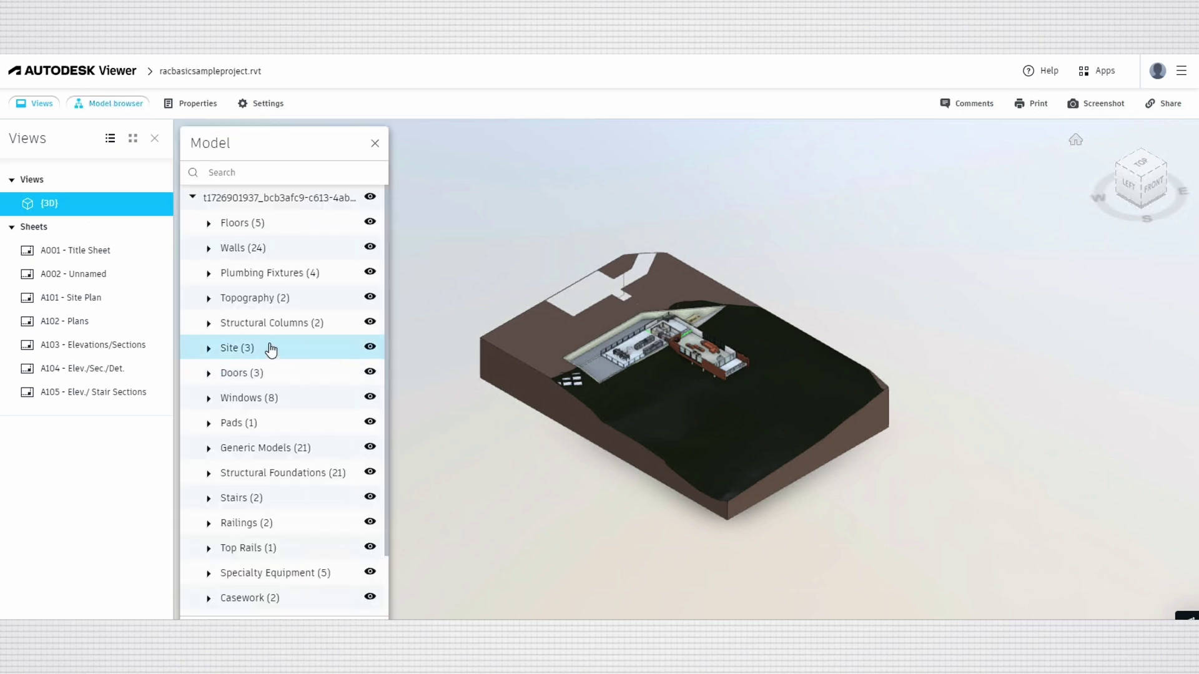
left_click(217, 225)
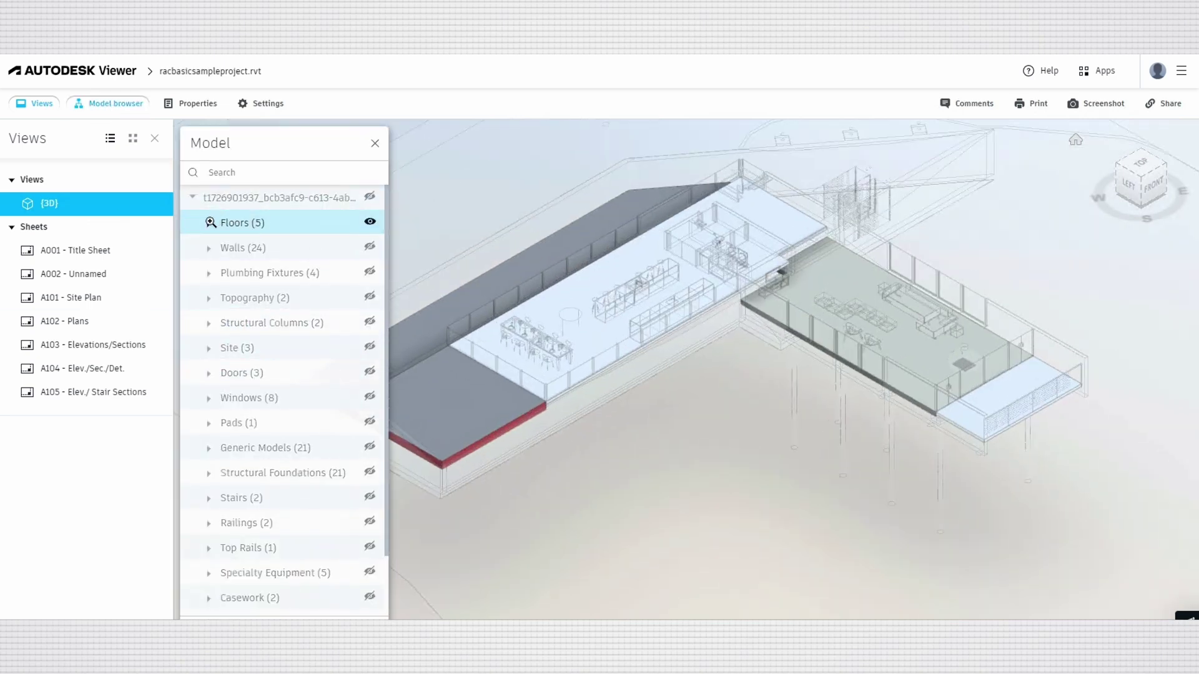
left_click(210, 223)
left_click(226, 247)
left_click(226, 248)
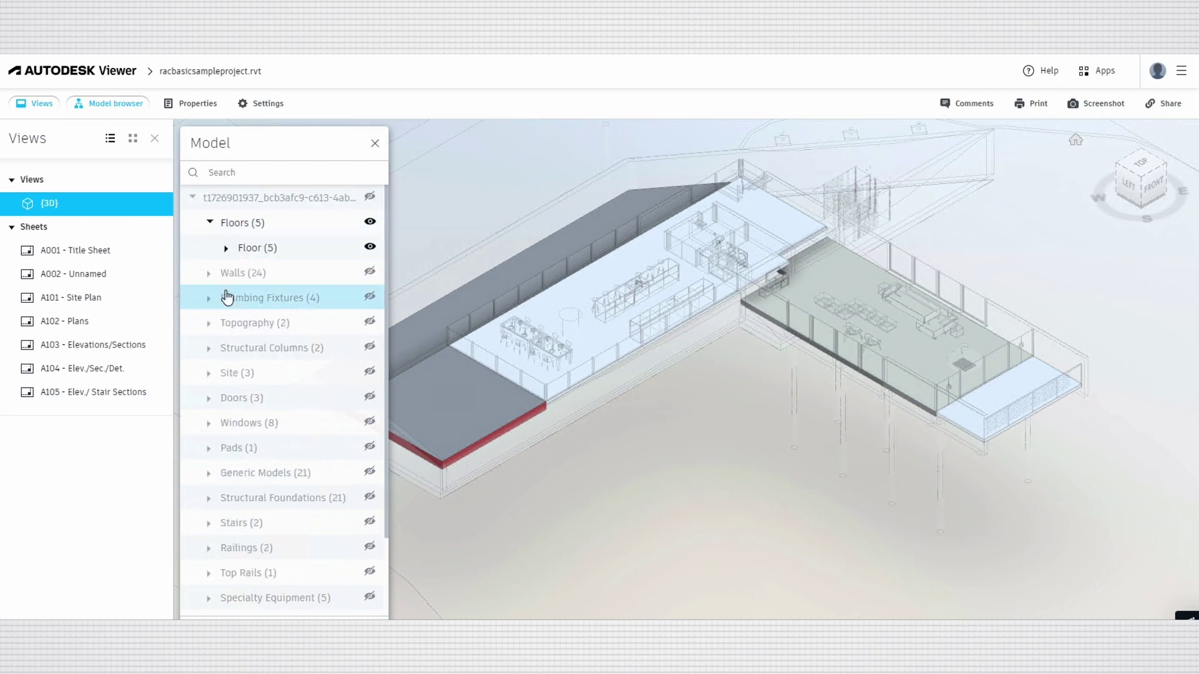
Isolate the Walls (24) category, close the model tree and return to the Design Views list.
left_click(241, 279)
left_click(208, 273)
left_click(209, 272)
left_click(192, 198)
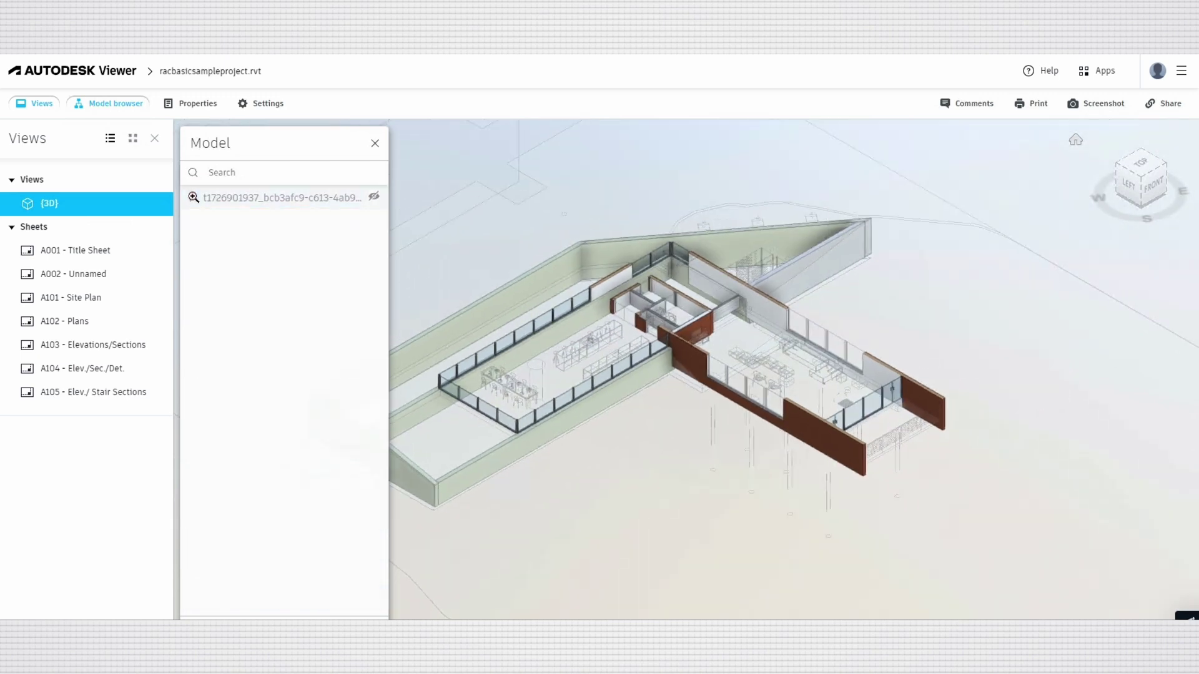
left_click(375, 144)
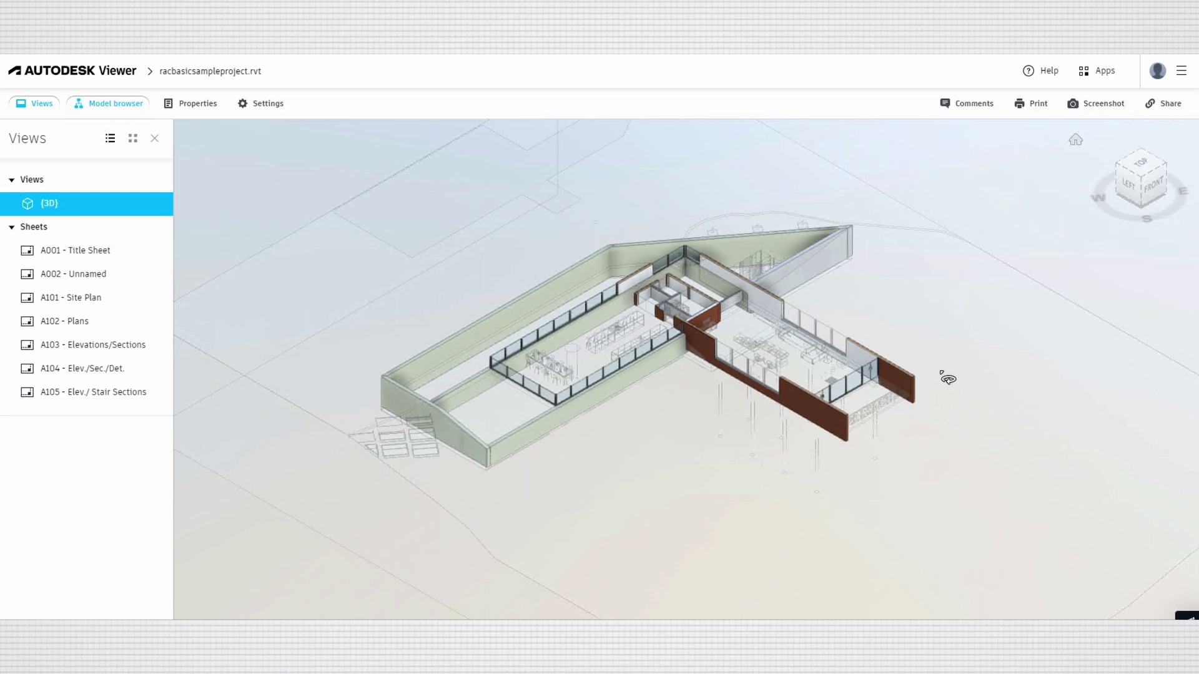
left_click(81, 72)
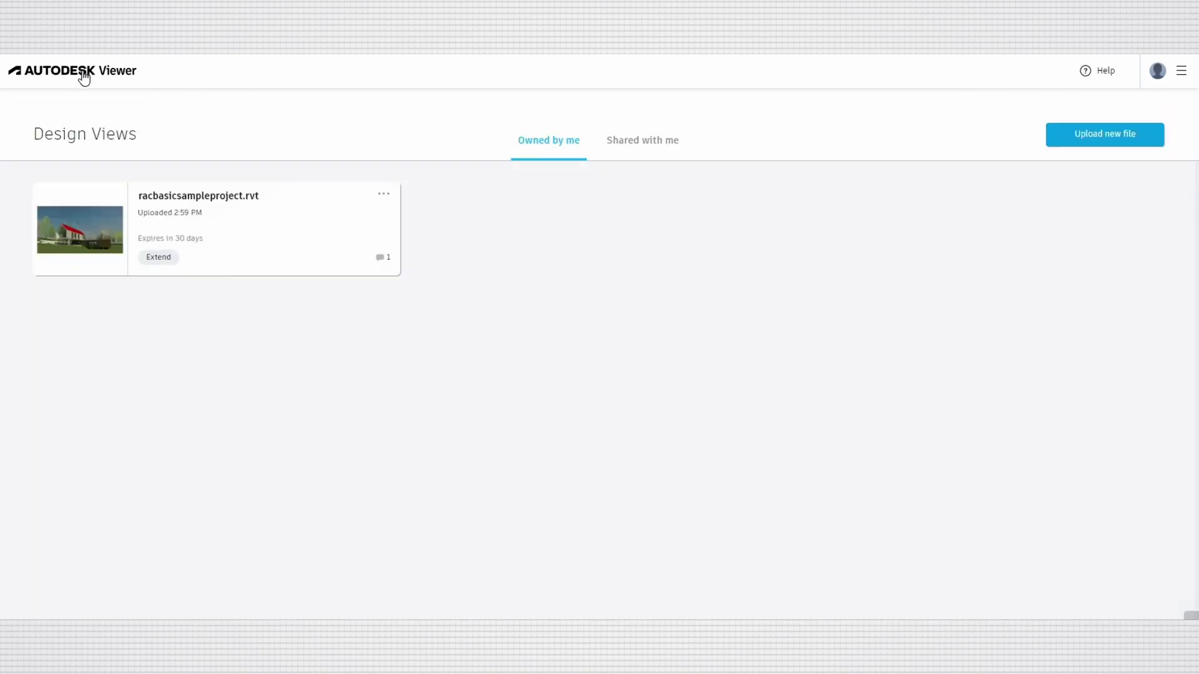